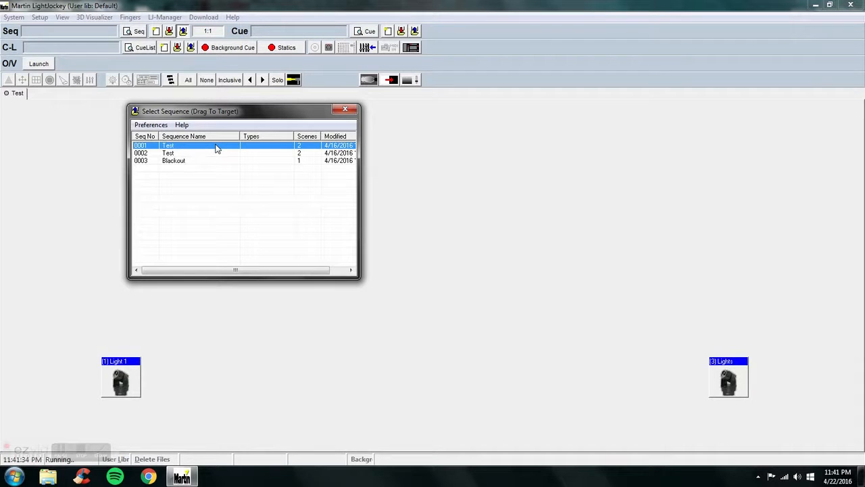
Step: View the global list of cues, moving its window slightly down, and close it
{"action": "left_click", "coordinate": [415, 31]}
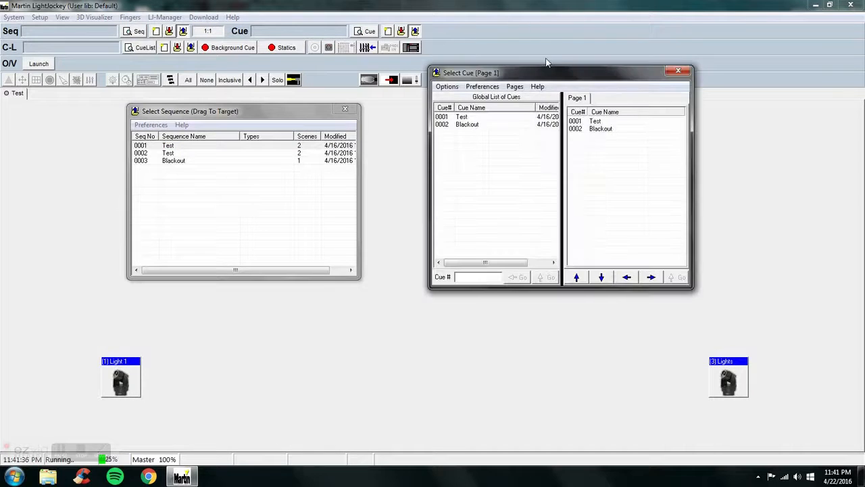
{"action": "left_click_drag", "start_coordinate": [566, 74], "coordinate": [567, 83]}
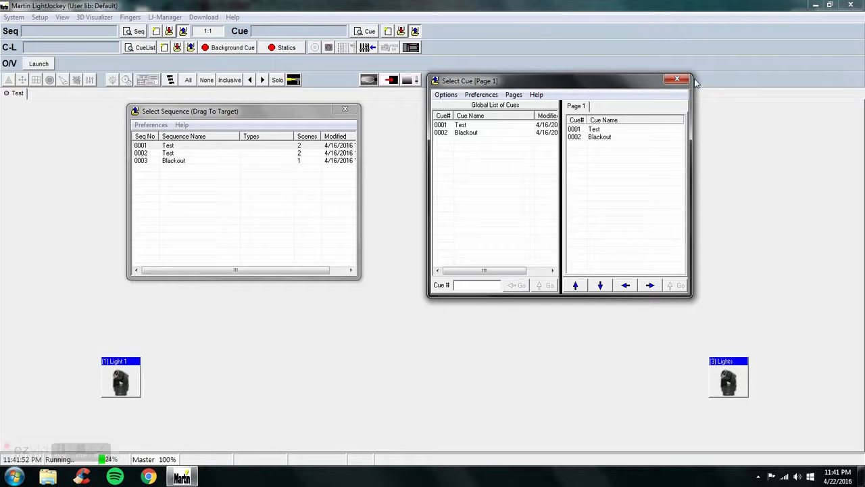
{"action": "left_click", "coordinate": [677, 79]}
Step: Load sequence 0001 Test and close the sequence selection window
{"action": "left_click", "coordinate": [238, 147]}
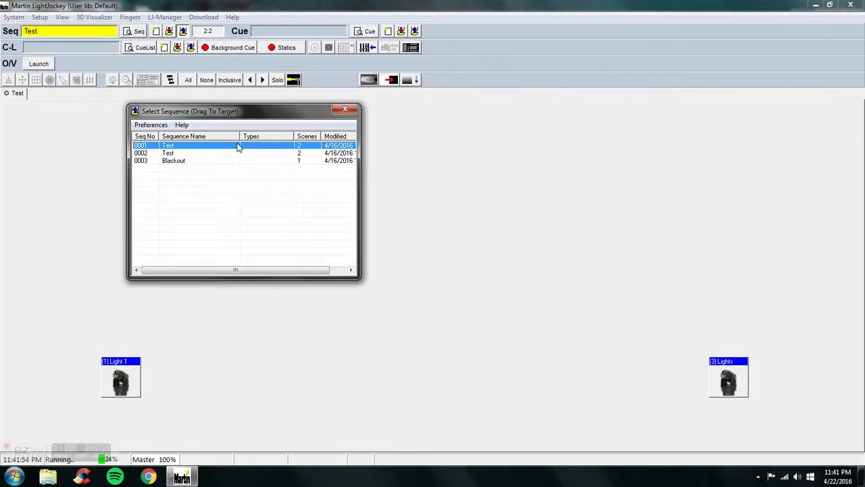
{"action": "left_click", "coordinate": [345, 109]}
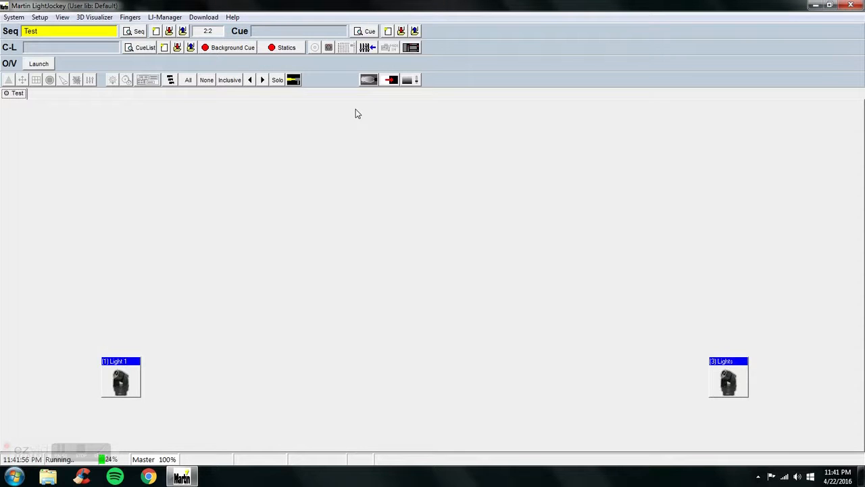
Step: Select both fixtures, Light 1 and Lights, show their controls and open the shutter
{"action": "left_click", "coordinate": [125, 371]}
{"action": "left_click", "coordinate": [745, 378]}
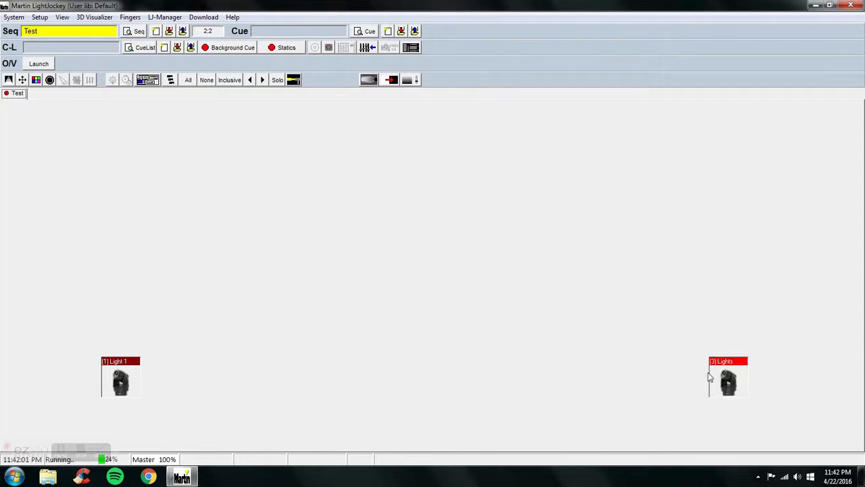
{"action": "left_click", "coordinate": [149, 79]}
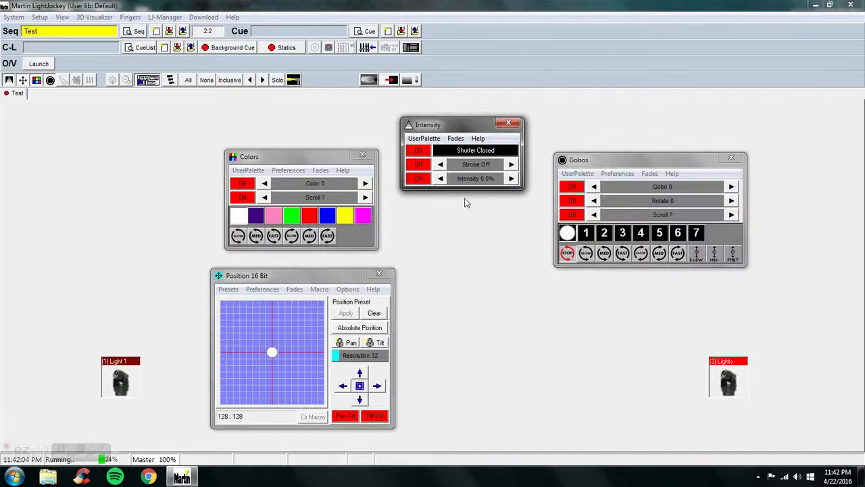
{"action": "left_click", "coordinate": [479, 151]}
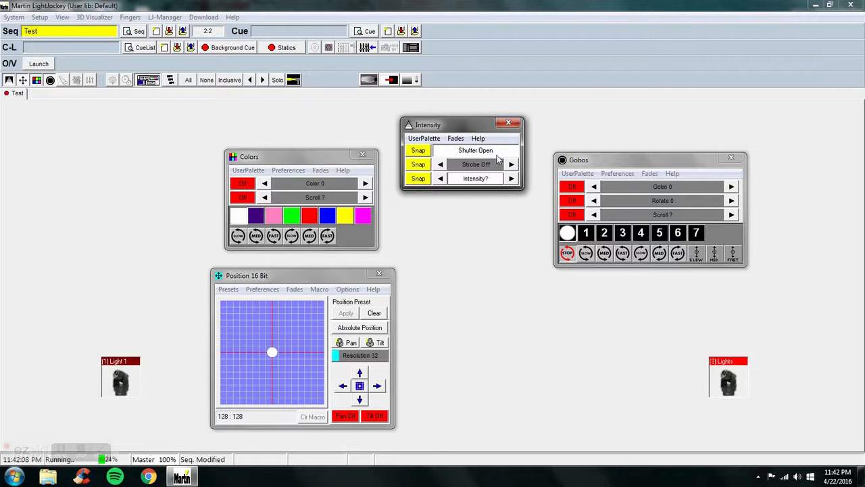
Step: Set Light 1 in scene 2 to position about 17952 : -16192, green (Color 48), fast counter-clockwise gobo rotation and 100% intensity
{"action": "left_click", "coordinate": [724, 381]}
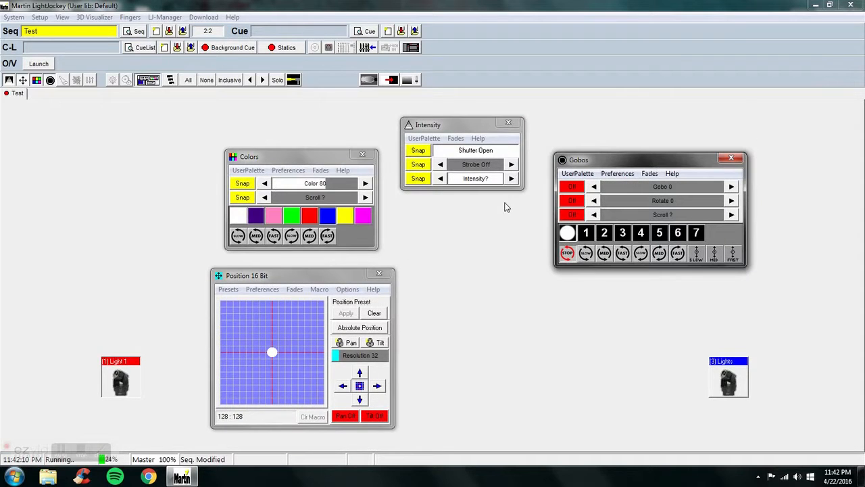
{"action": "left_click_drag", "start_coordinate": [272, 352], "coordinate": [299, 327]}
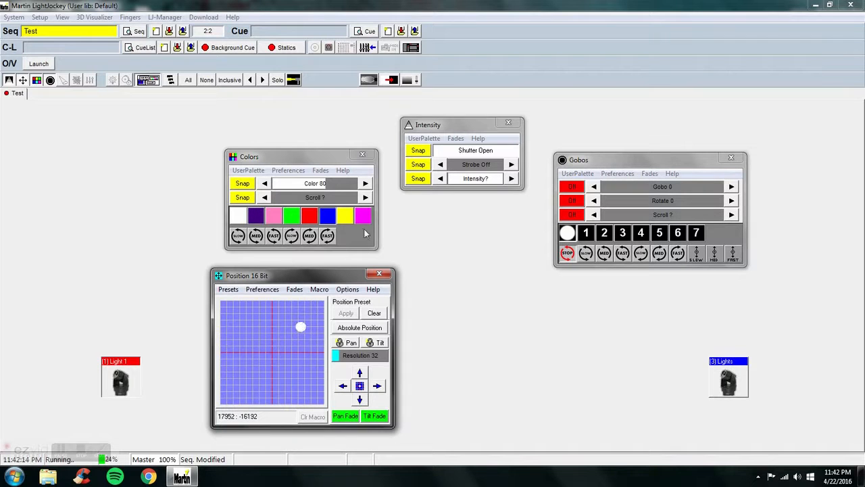
{"action": "left_click", "coordinate": [291, 216]}
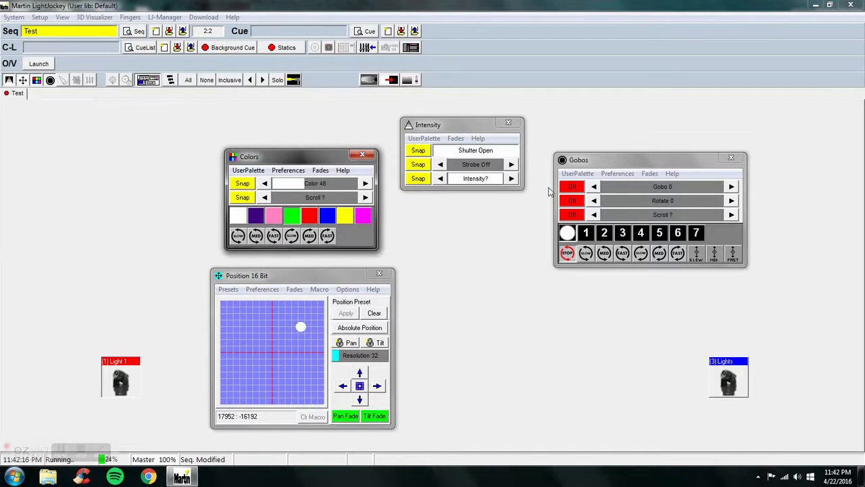
{"action": "left_click", "coordinate": [622, 255]}
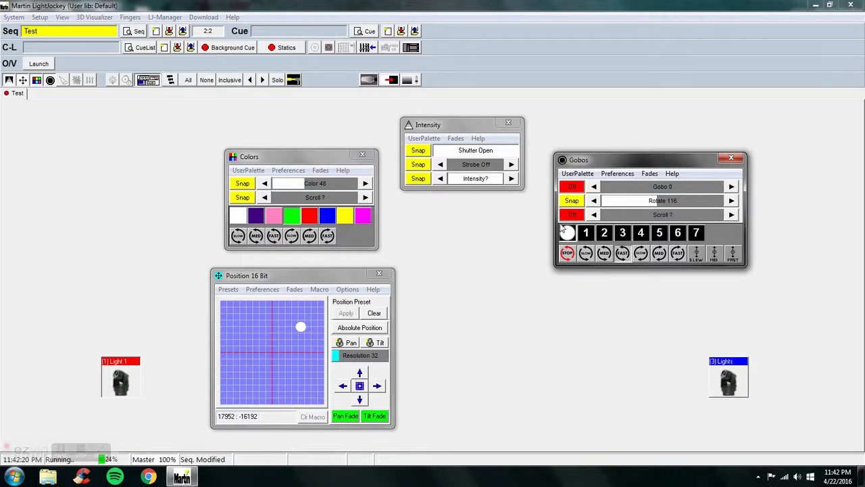
{"action": "left_click", "coordinate": [467, 180]}
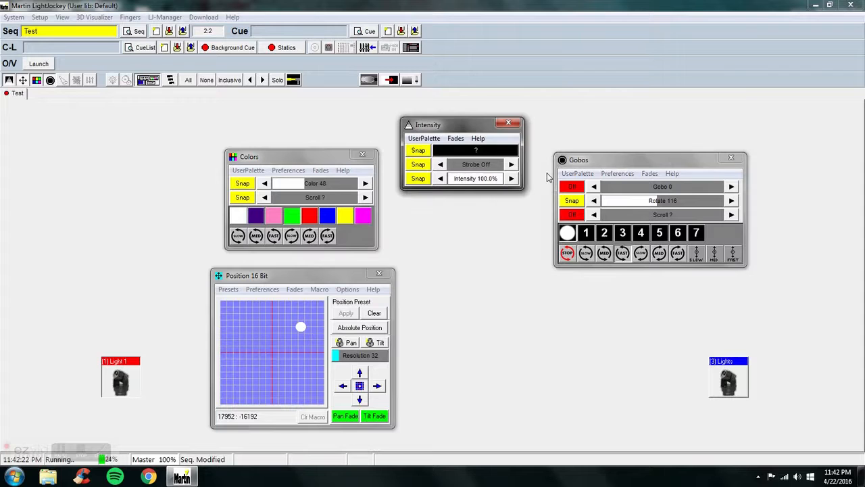
{"action": "left_click", "coordinate": [206, 79]}
Step: Set the Lights fixture in scene 2 to yellow (Color 96), 100% intensity, slow counter-clockwise gobo rotation and position about -18304 : 15648
{"action": "left_click", "coordinate": [726, 370]}
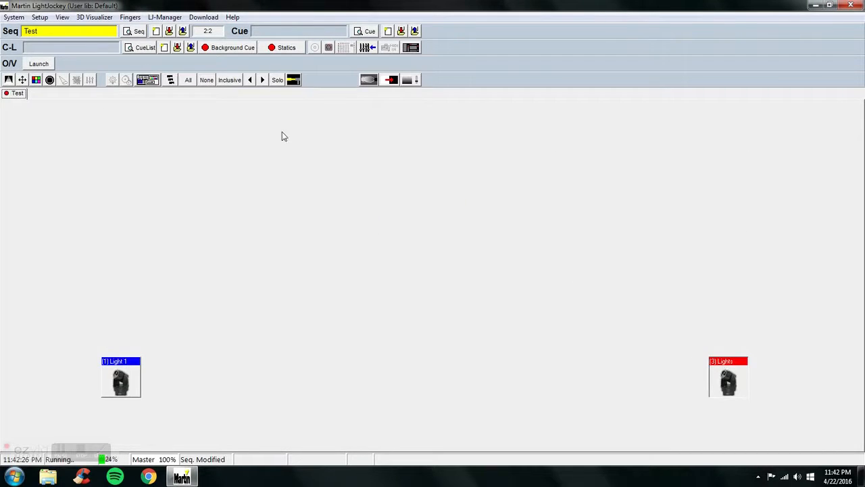
{"action": "left_click", "coordinate": [148, 79]}
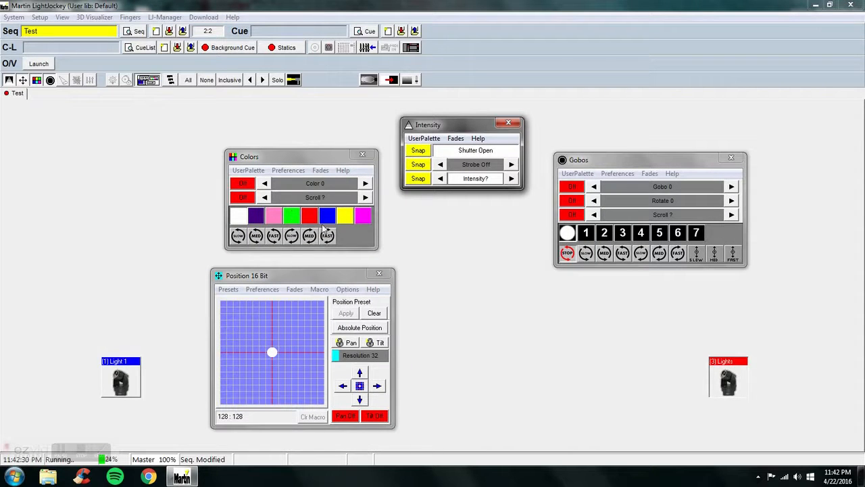
{"action": "left_click", "coordinate": [347, 218]}
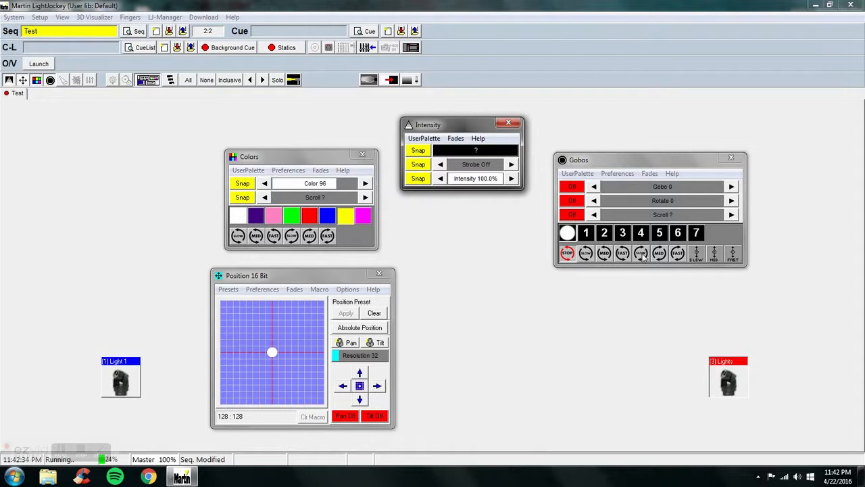
{"action": "left_click", "coordinate": [586, 254]}
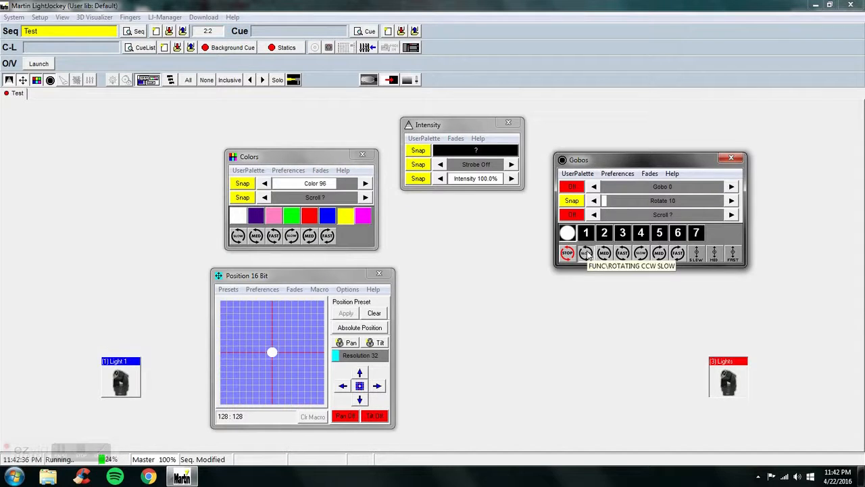
{"action": "left_click_drag", "start_coordinate": [272, 352], "coordinate": [243, 377]}
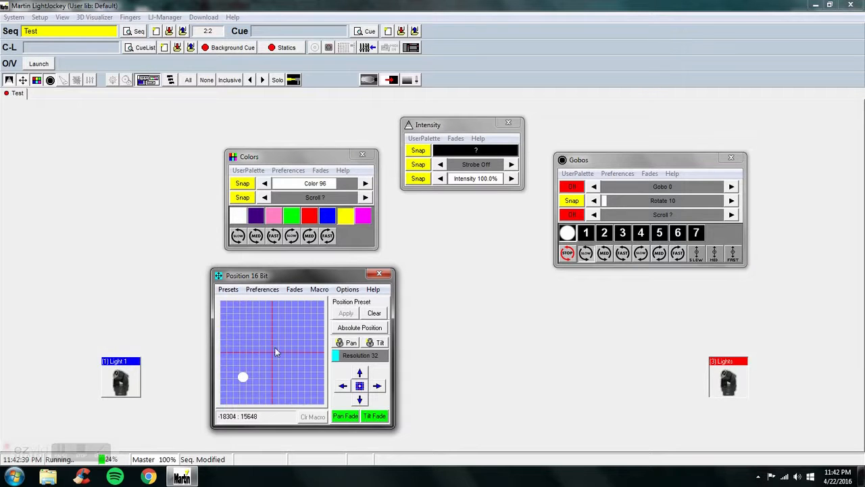
{"action": "left_click", "coordinate": [387, 275]}
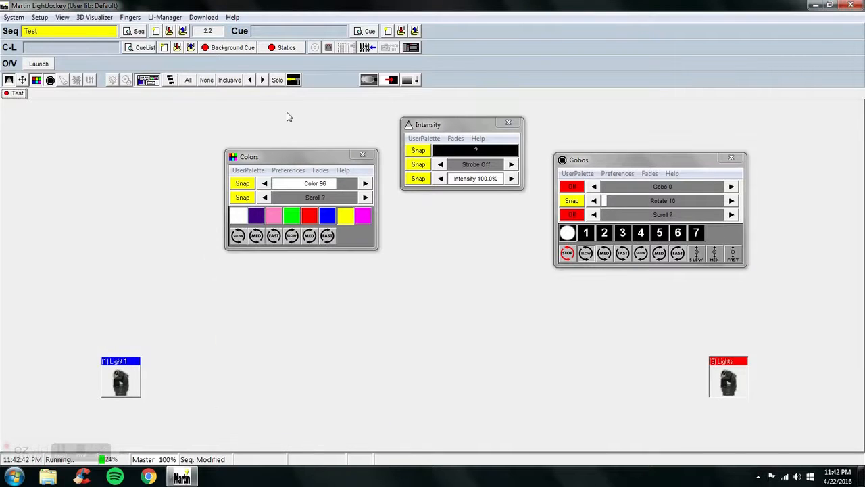
{"action": "left_click", "coordinate": [206, 80]}
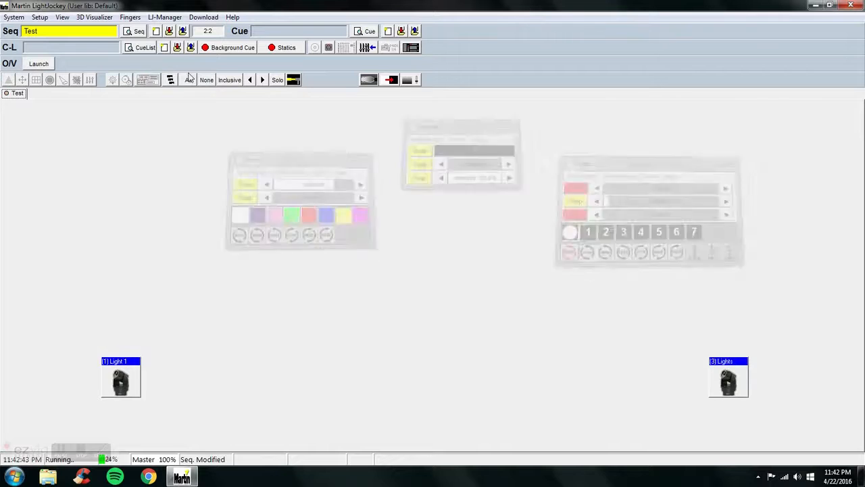
Step: In scene 1, set Light 1 to red (Color 64), position about -17536 : -19200, 100% intensity and fast counter-clockwise gobo rotation
{"action": "left_click", "coordinate": [135, 31]}
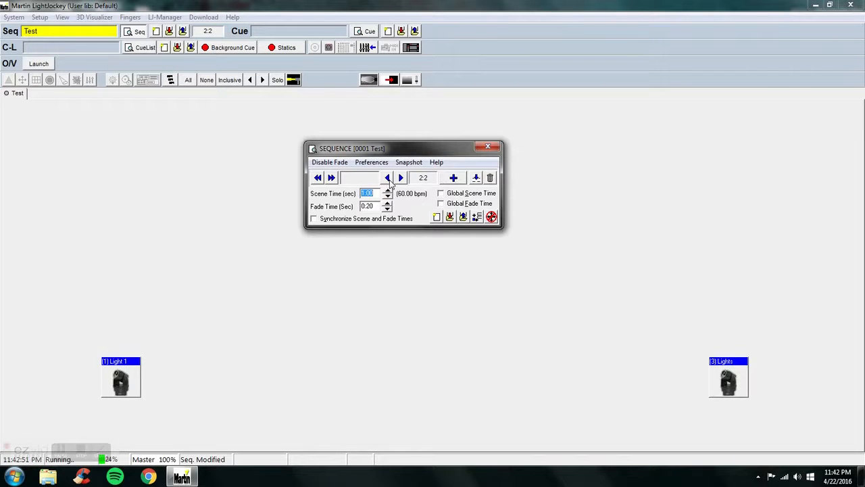
{"action": "left_click", "coordinate": [487, 146]}
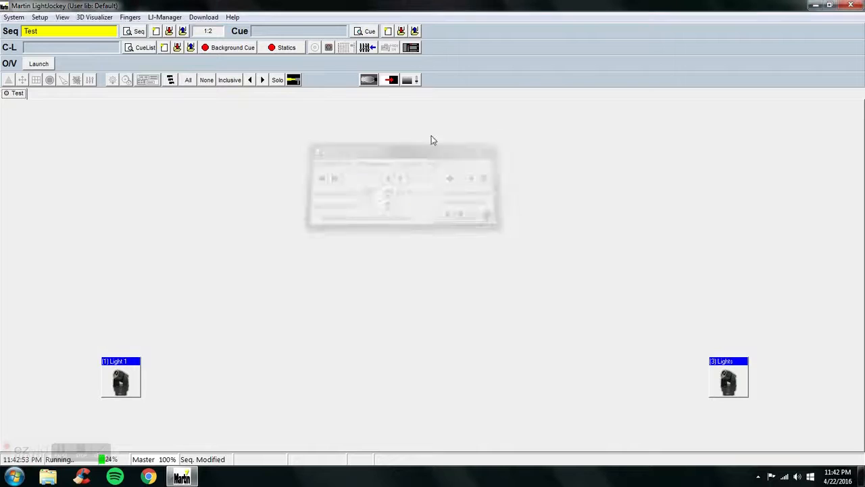
{"action": "left_click", "coordinate": [122, 374]}
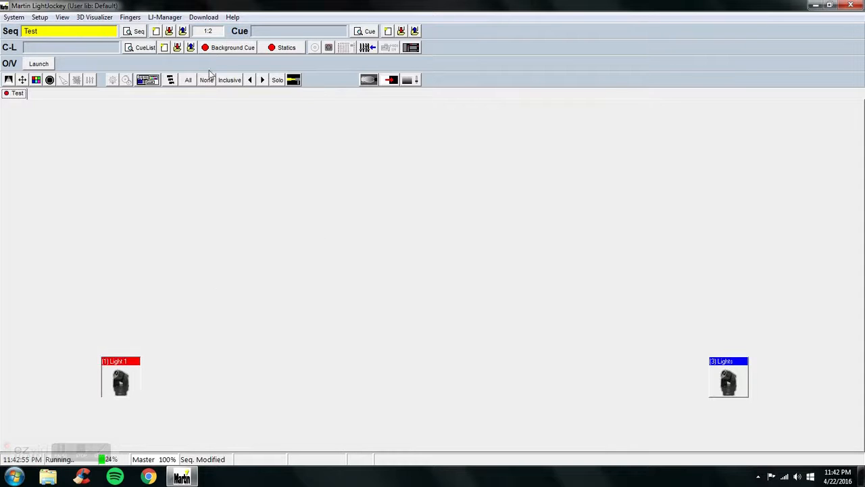
{"action": "left_click", "coordinate": [148, 80]}
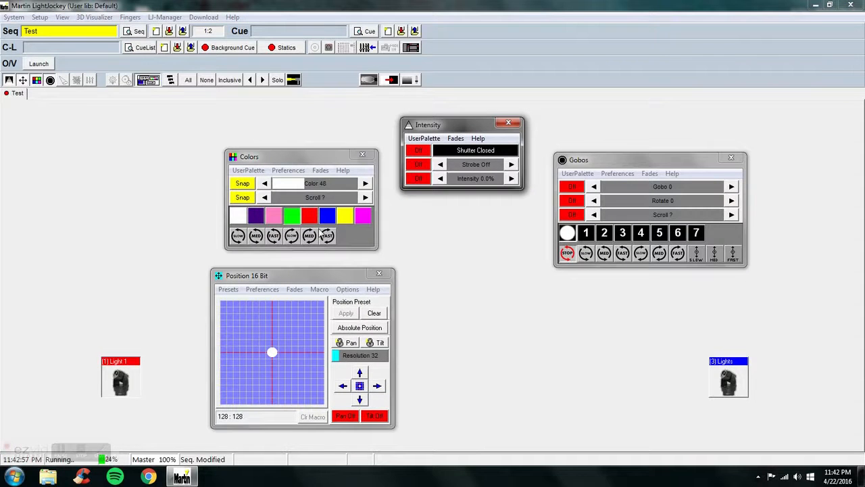
{"action": "left_click", "coordinate": [309, 216]}
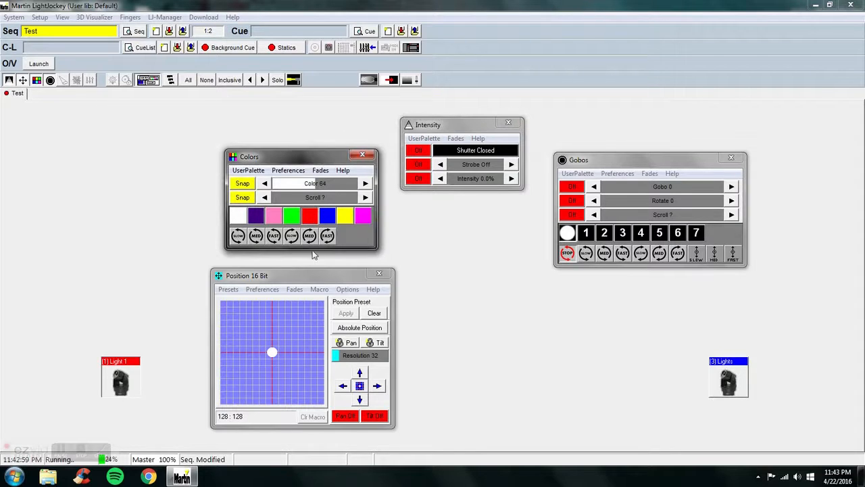
{"action": "left_click_drag", "start_coordinate": [271, 352], "coordinate": [245, 322]}
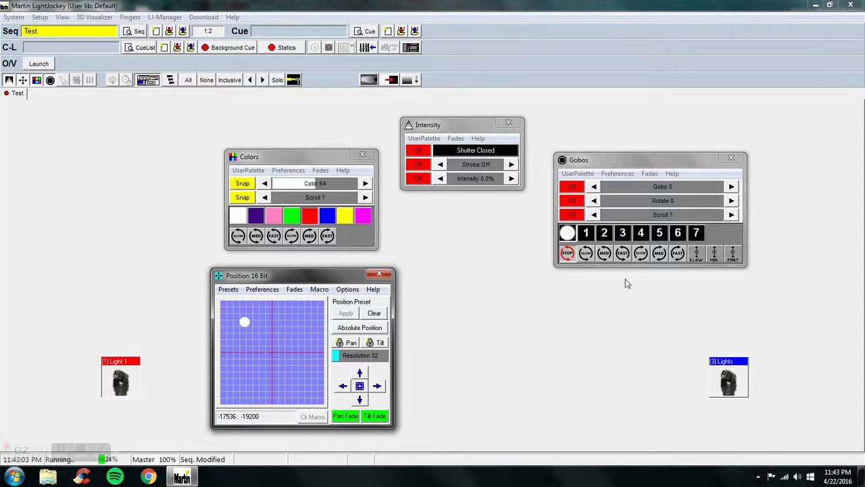
{"action": "left_click_drag", "start_coordinate": [465, 179], "coordinate": [643, 172]}
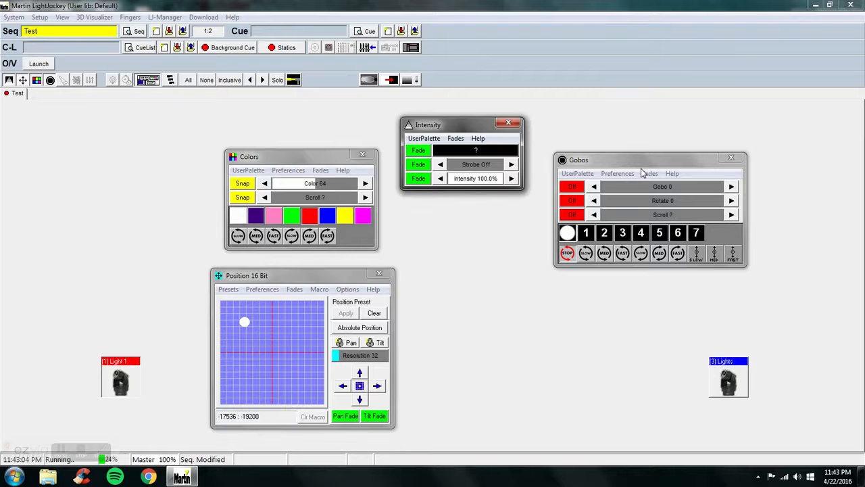
{"action": "left_click", "coordinate": [622, 254]}
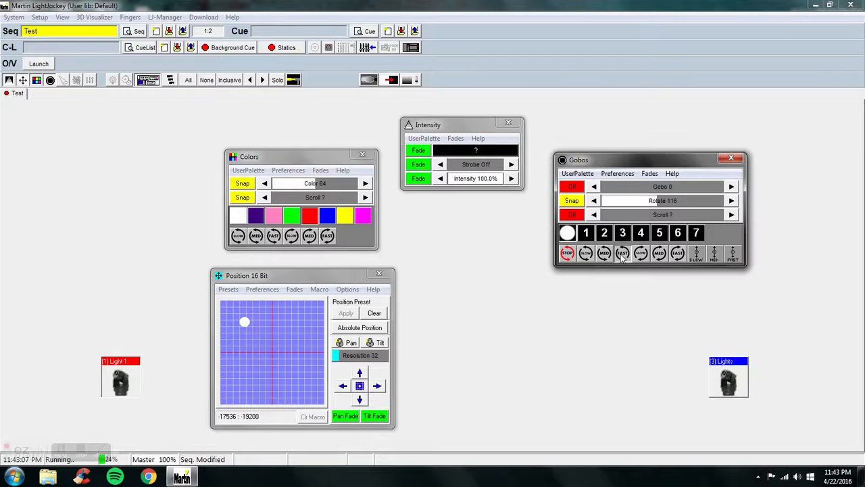
{"action": "left_click", "coordinate": [206, 80]}
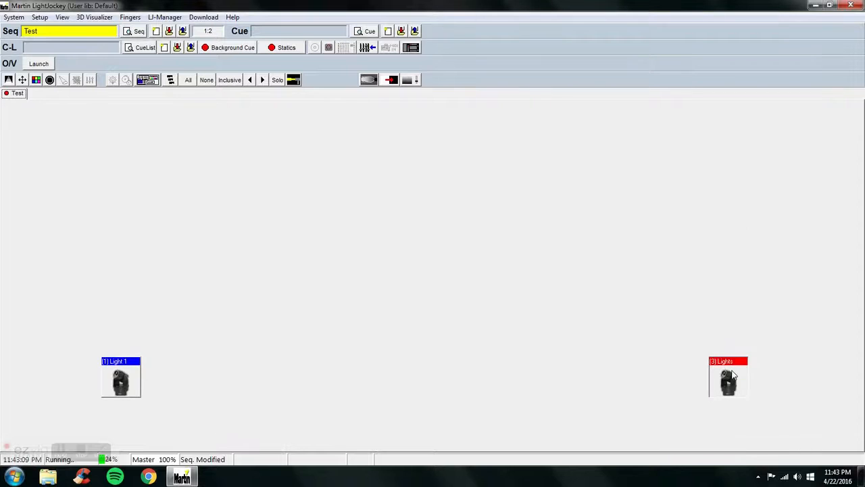
Step: Set the Lights fixture in scene 1 to position about 21696 : 21472, blue (Color 80), 100% intensity and slow counter-clockwise gobo rotation
{"action": "left_click", "coordinate": [147, 80]}
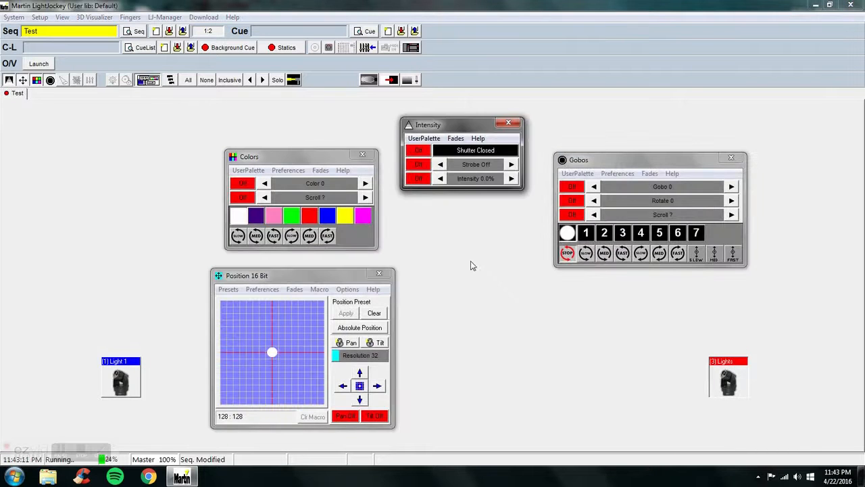
{"action": "left_click_drag", "start_coordinate": [272, 351], "coordinate": [307, 386]}
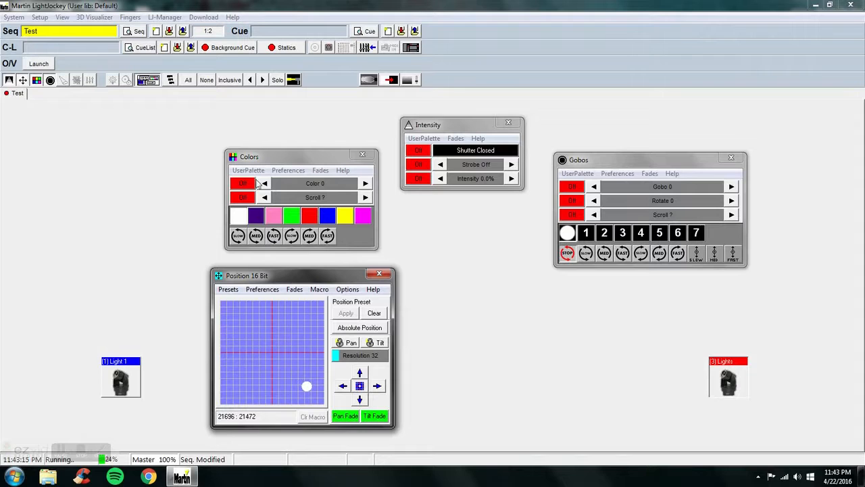
{"action": "left_click", "coordinate": [329, 218]}
{"action": "left_click", "coordinate": [453, 181]}
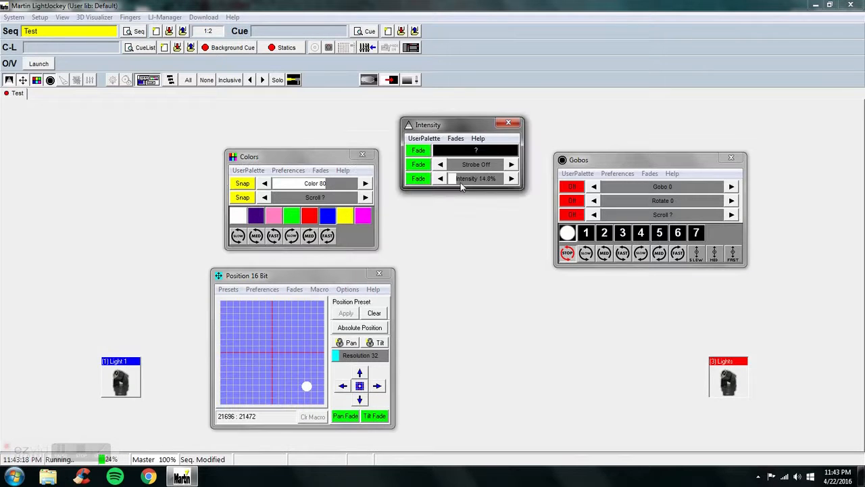
{"action": "left_click", "coordinate": [587, 254]}
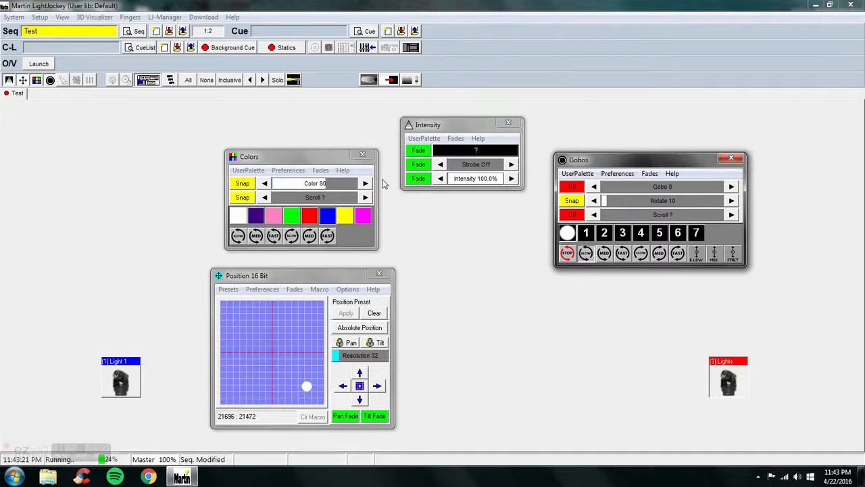
{"action": "left_click", "coordinate": [210, 80]}
Step: Add a third scene to the Test sequence and close the sequence control window
{"action": "left_click", "coordinate": [137, 32]}
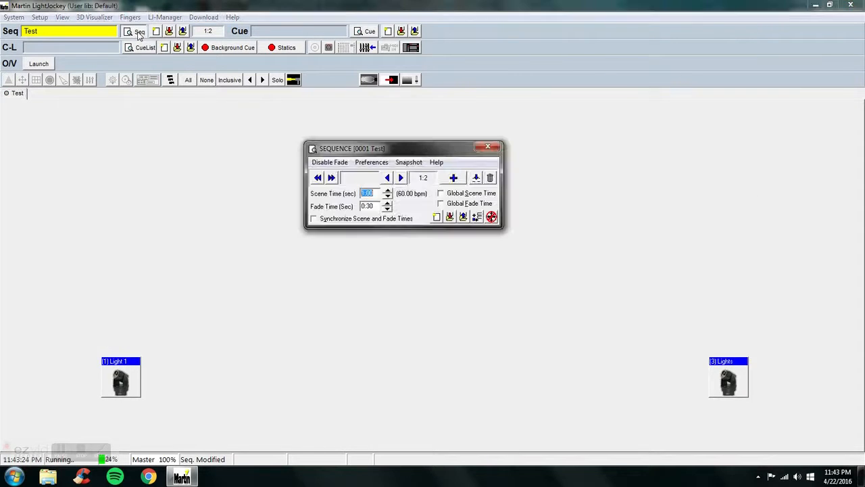
{"action": "left_click", "coordinate": [454, 180]}
{"action": "left_click", "coordinate": [481, 146]}
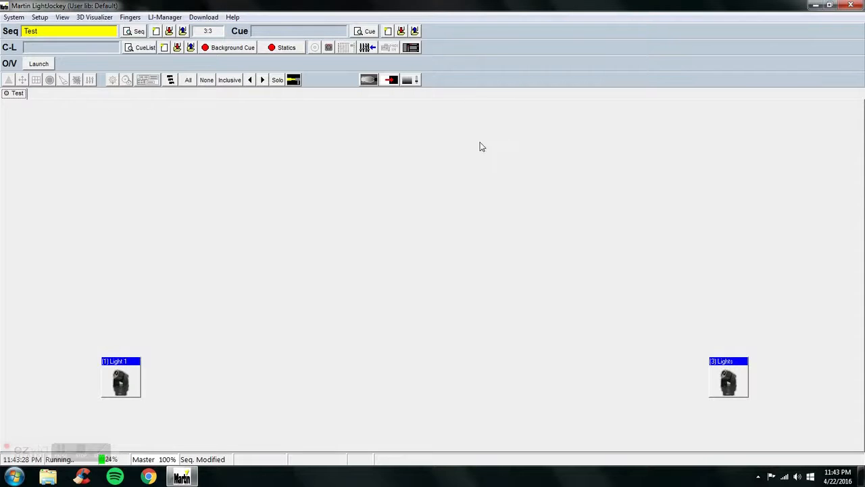
Step: In scene 3, set Light 1 to position about -416 : -32, white (Color 0) and stopped gobo rotation
{"action": "left_click", "coordinate": [101, 392]}
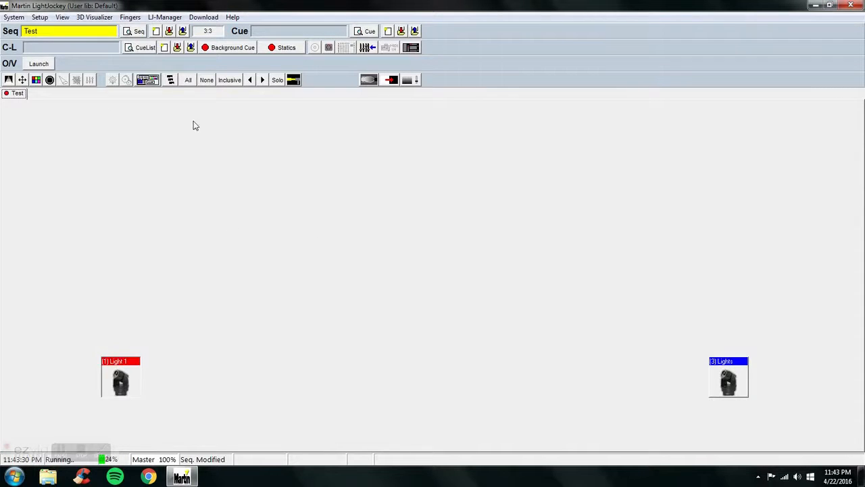
{"action": "left_click", "coordinate": [146, 81]}
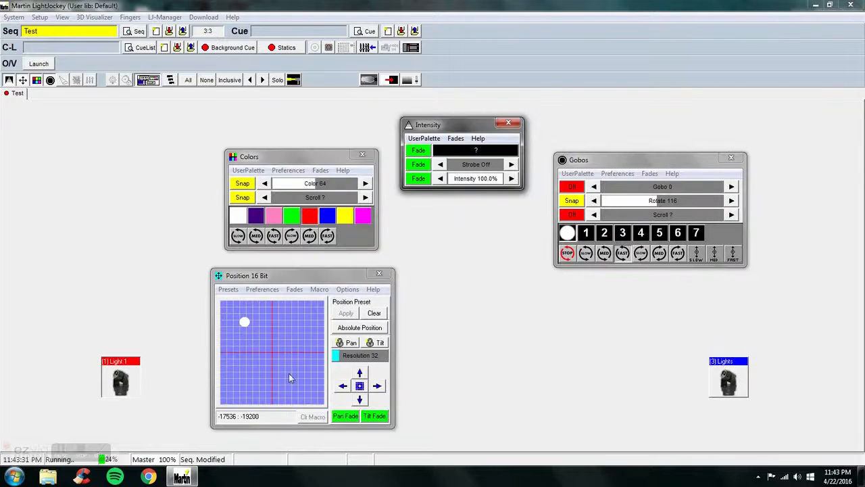
{"action": "left_click_drag", "start_coordinate": [247, 308], "coordinate": [271, 352]}
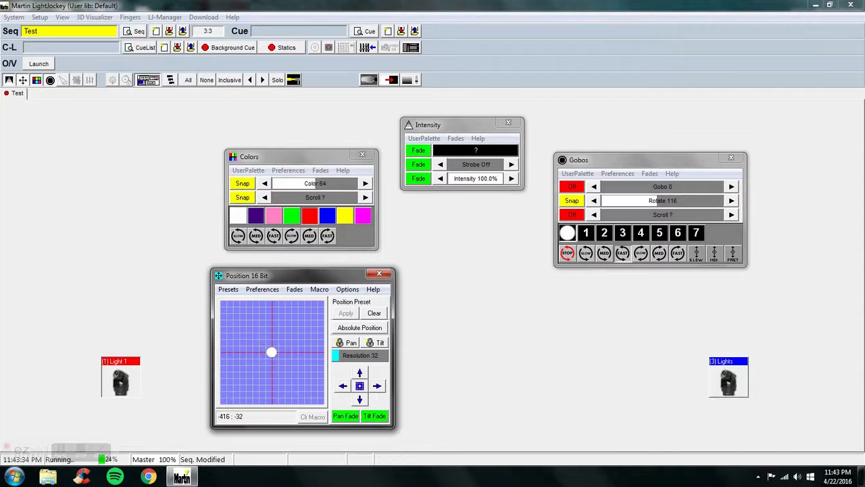
{"action": "left_click", "coordinate": [235, 216]}
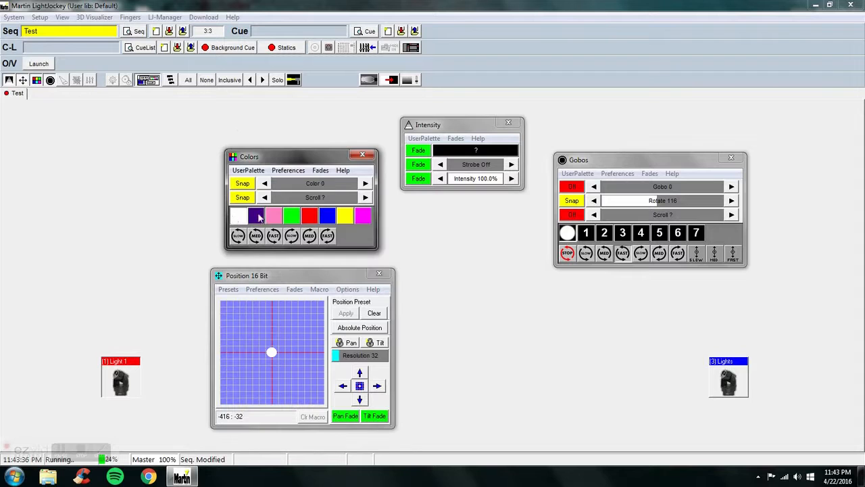
{"action": "left_click", "coordinate": [578, 258]}
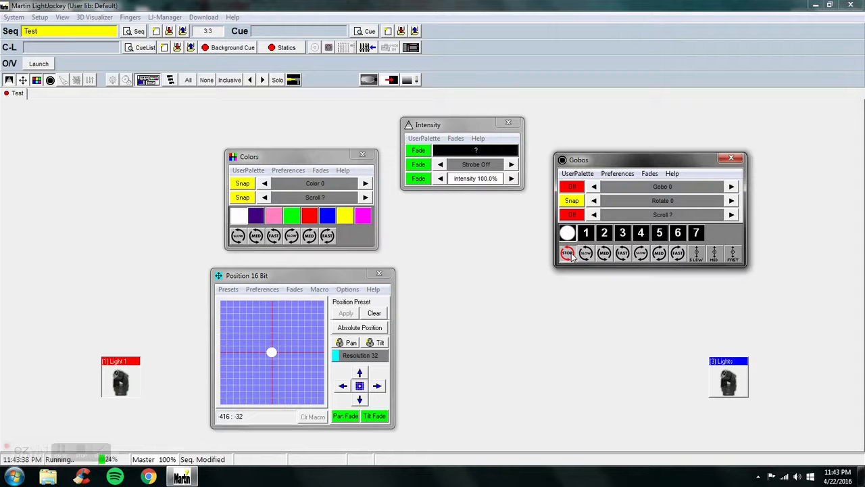
{"action": "left_click", "coordinate": [208, 80]}
Step: Set the Lights fixture in scene 3 to position about 416 : 896, white (Color 0), 100% intensity and stopped gobo rotation
{"action": "left_click", "coordinate": [719, 385]}
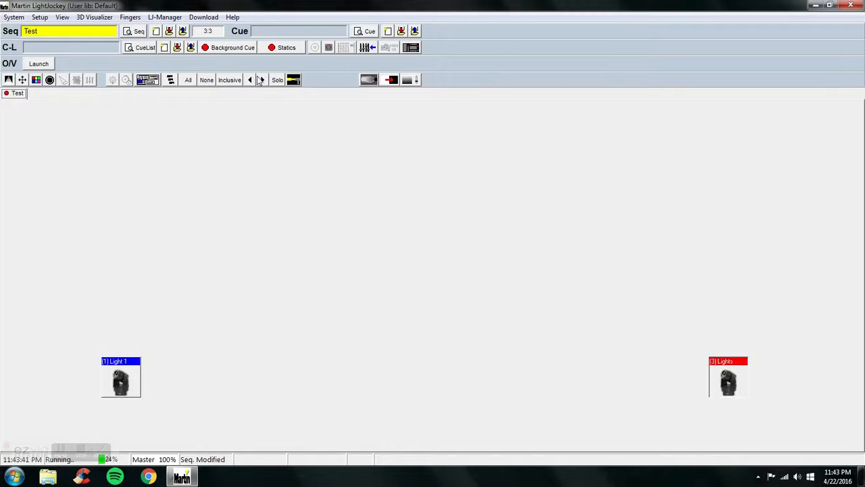
{"action": "left_click", "coordinate": [150, 80]}
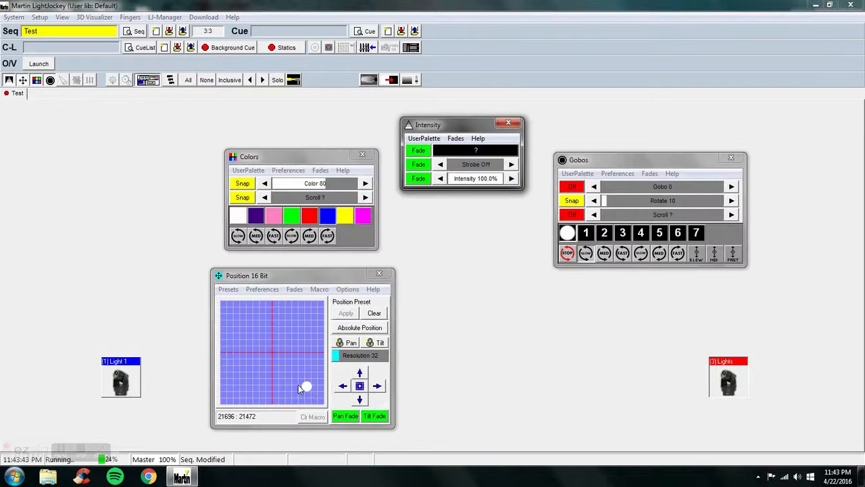
{"action": "left_click_drag", "start_coordinate": [300, 389], "coordinate": [257, 340]}
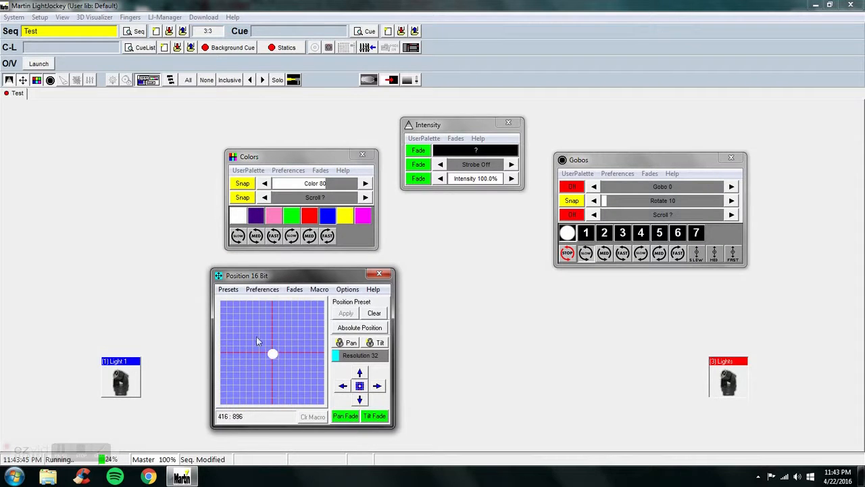
{"action": "left_click", "coordinate": [233, 214]}
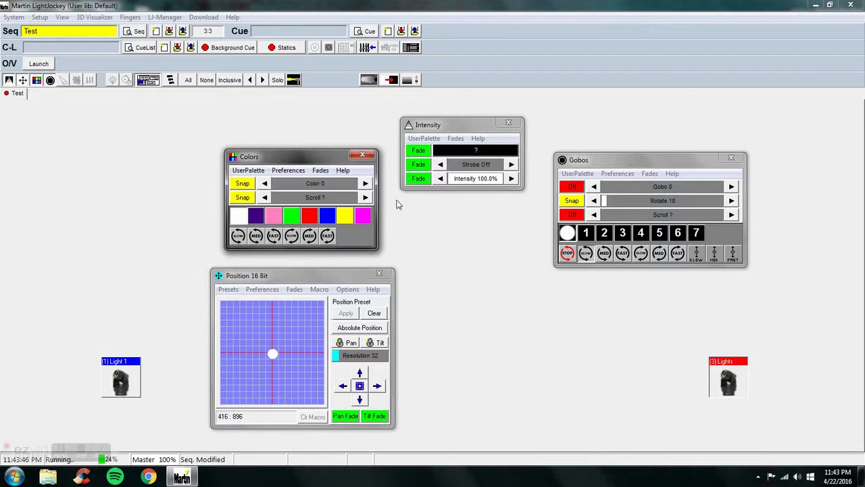
{"action": "left_click", "coordinate": [469, 184]}
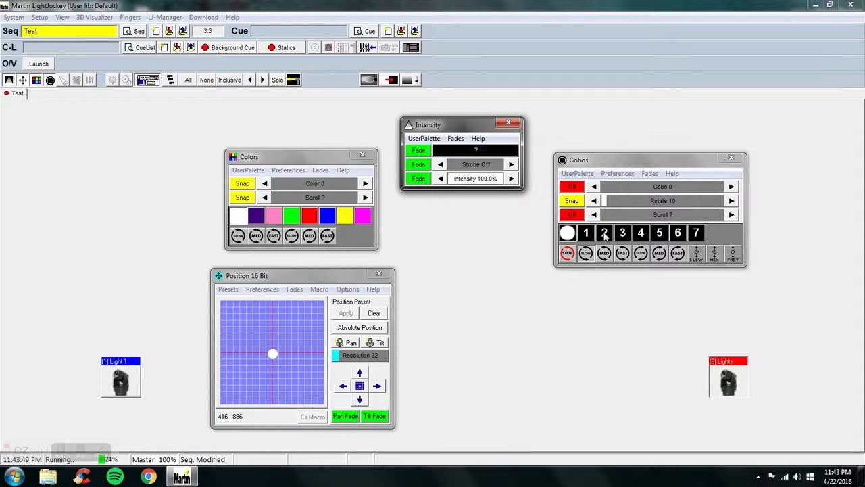
{"action": "left_click", "coordinate": [572, 256]}
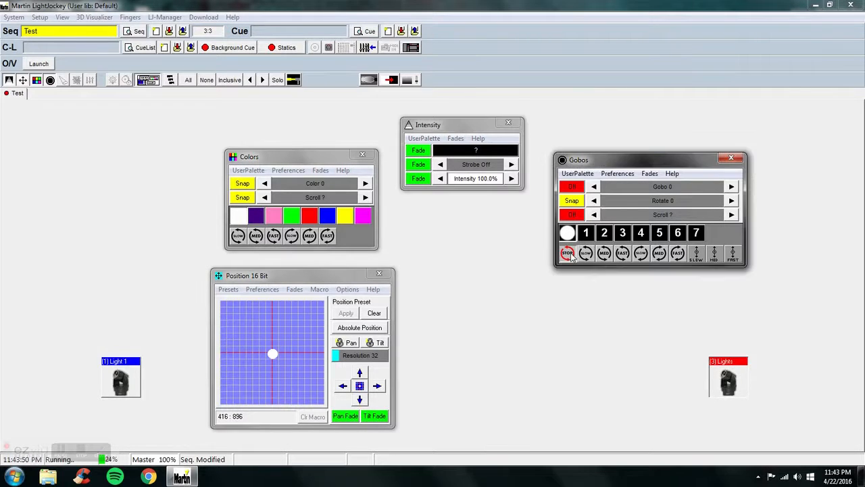
{"action": "left_click", "coordinate": [207, 80]}
Step: Save the Test sequence, overwriting the previously saved version
{"action": "left_click", "coordinate": [139, 31]}
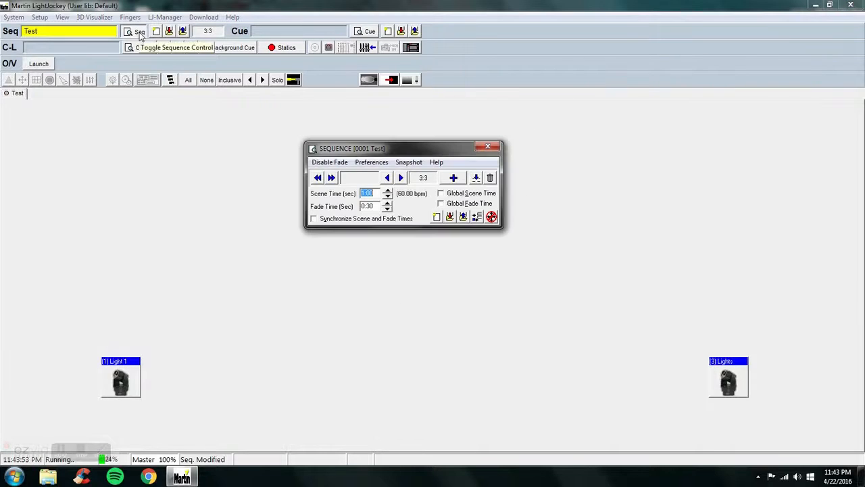
{"action": "left_click", "coordinate": [138, 31]}
{"action": "left_click", "coordinate": [169, 31]}
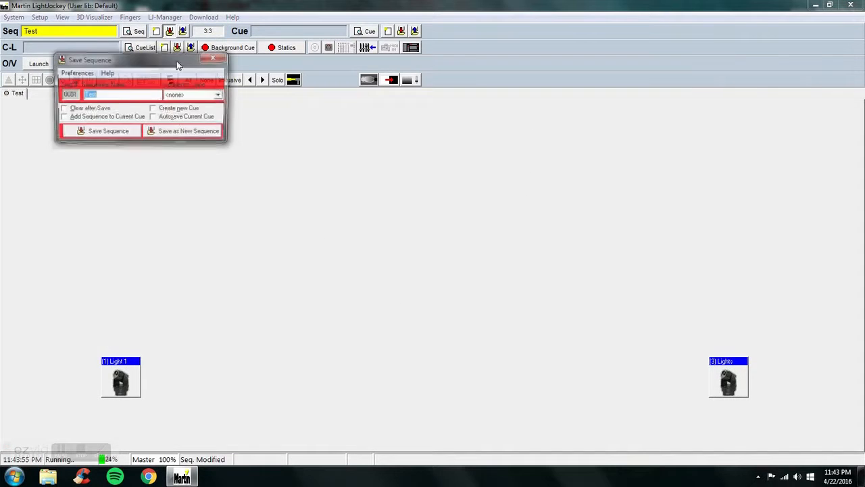
{"action": "left_click", "coordinate": [111, 131]}
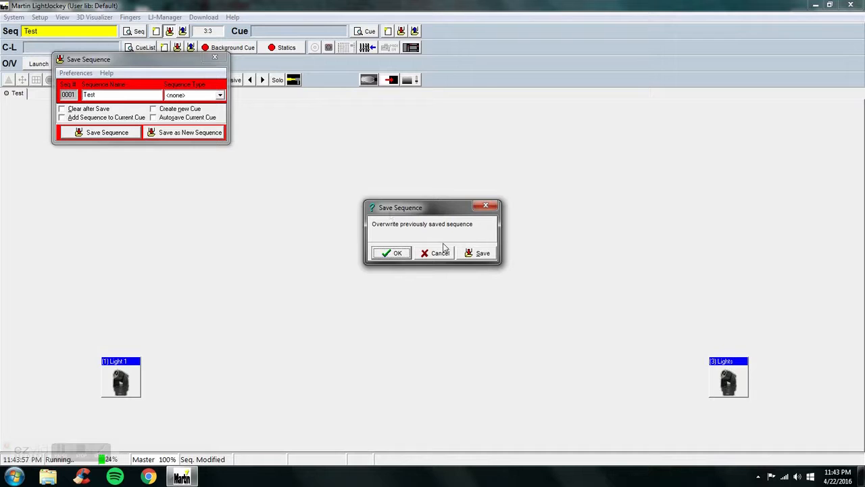
{"action": "left_click", "coordinate": [395, 254]}
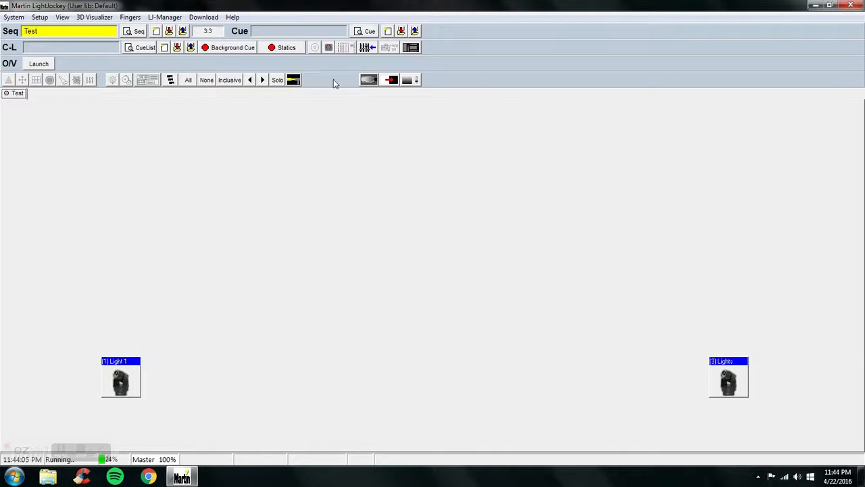
Step: Load the Test cue from the cue list and close the cue selection window
{"action": "left_click", "coordinate": [415, 32]}
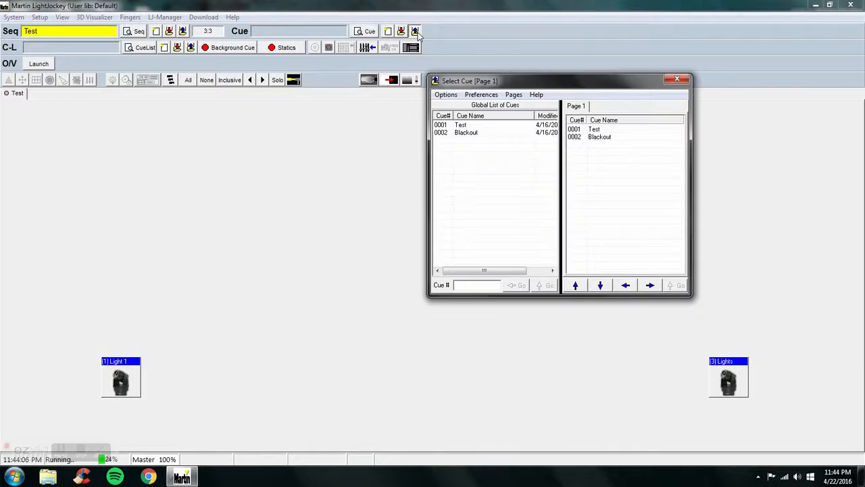
{"action": "left_click", "coordinate": [600, 129]}
{"action": "left_click", "coordinate": [676, 79]}
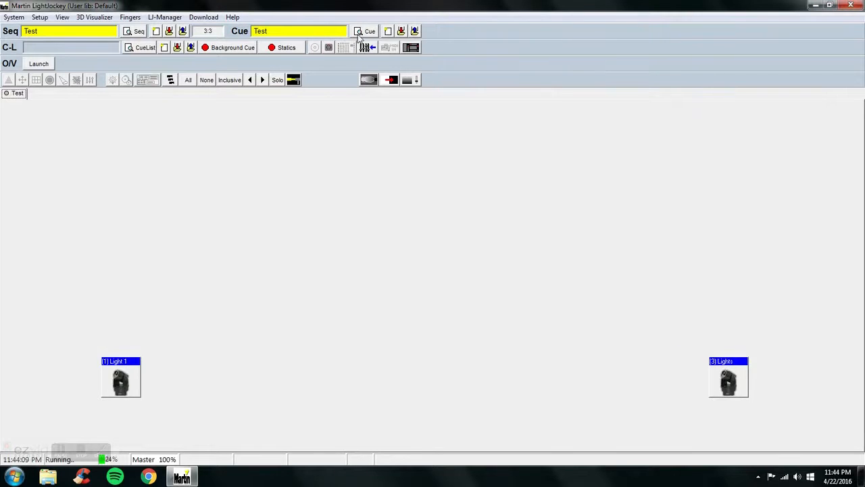
Step: Open the cue control window for the Test cue and clear the two Test sequences from slots 1 and 3
{"action": "left_click", "coordinate": [365, 32]}
{"action": "left_click_drag", "start_coordinate": [561, 16], "coordinate": [460, 184]}
{"action": "left_click", "coordinate": [475, 218]}
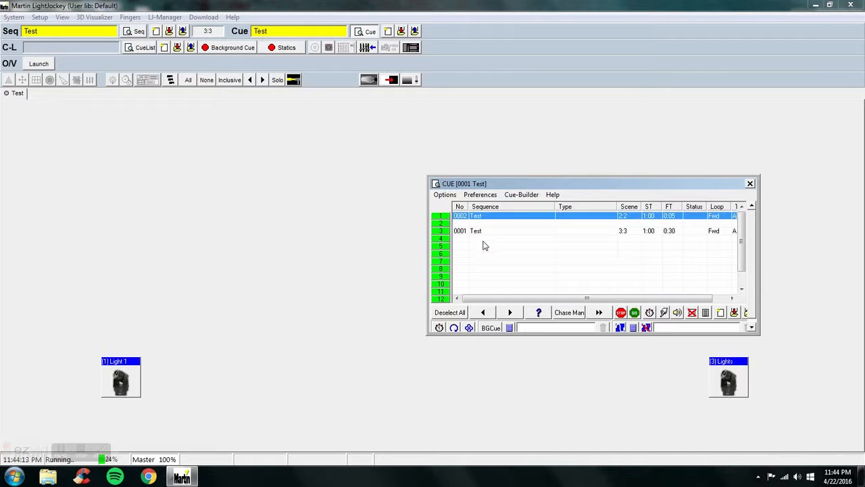
{"action": "left_click", "coordinate": [502, 233]}
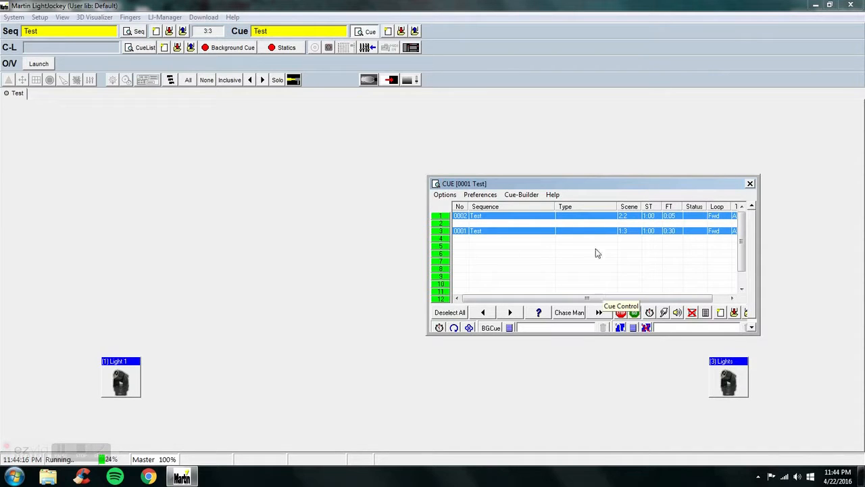
{"action": "right_click", "coordinate": [573, 231]}
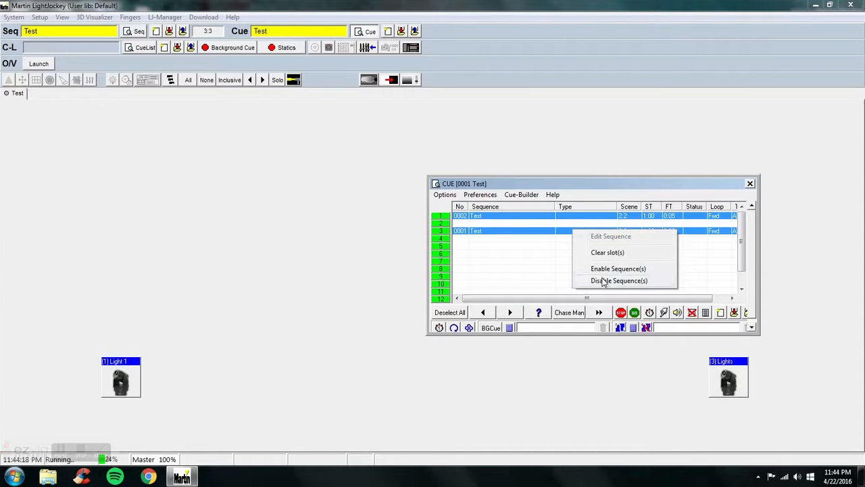
{"action": "left_click", "coordinate": [603, 253]}
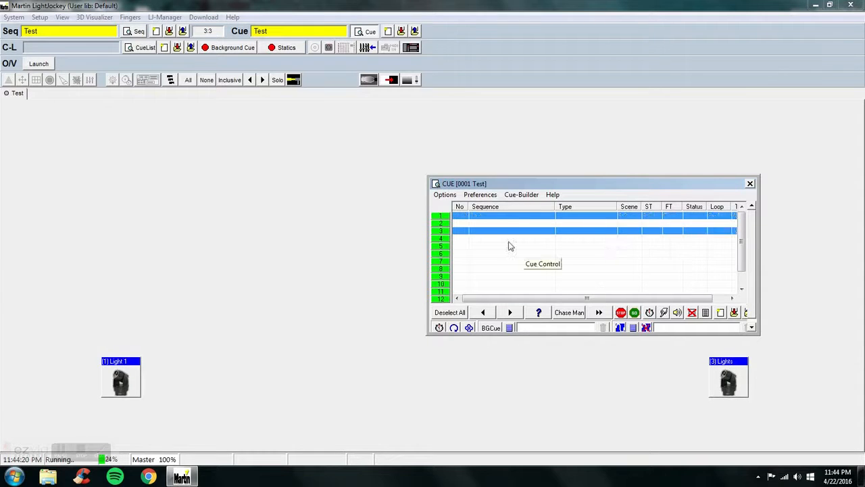
Step: Set the sequence list to Browse to Cue mode and add sequence 0001 Test to slot 1 of the cue
{"action": "left_click", "coordinate": [182, 32]}
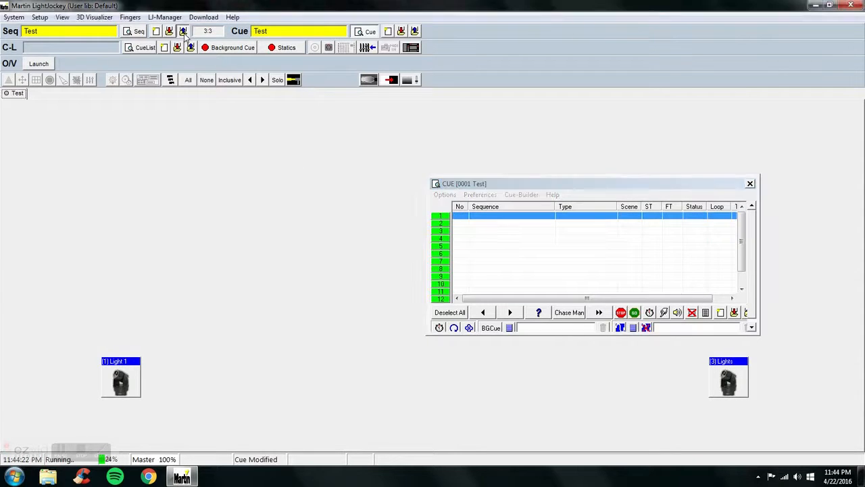
{"action": "left_click", "coordinate": [151, 124]}
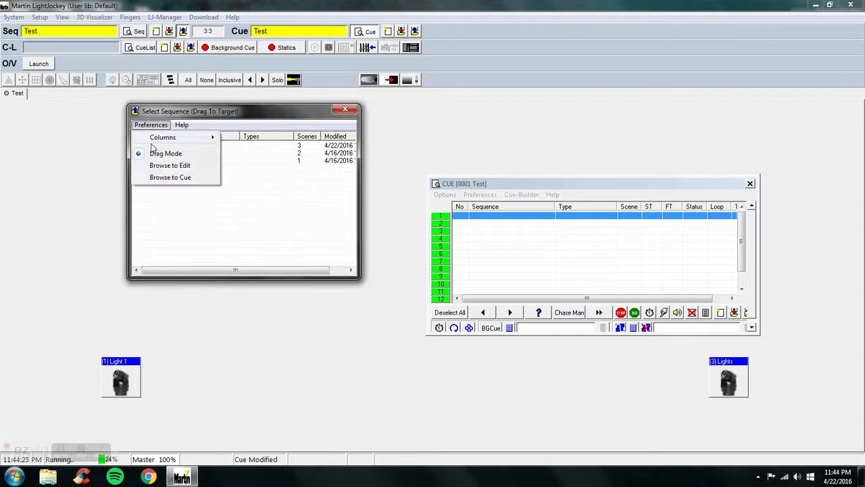
{"action": "left_click", "coordinate": [154, 178]}
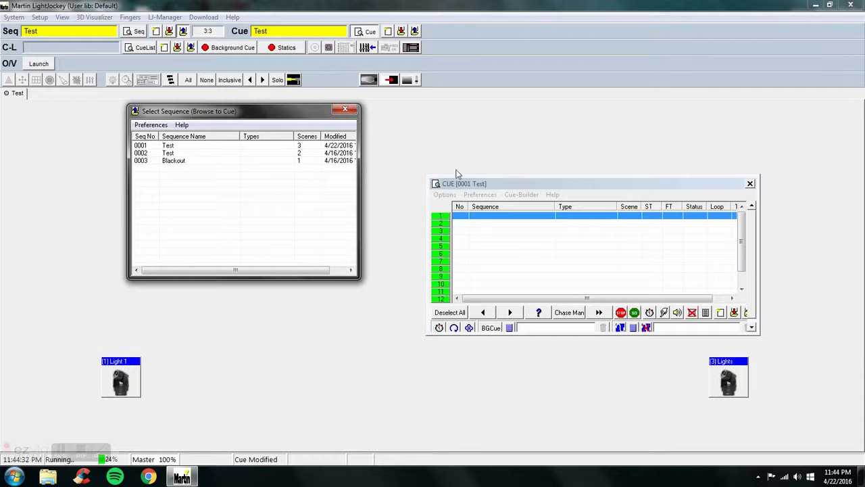
{"action": "left_click", "coordinate": [471, 183]}
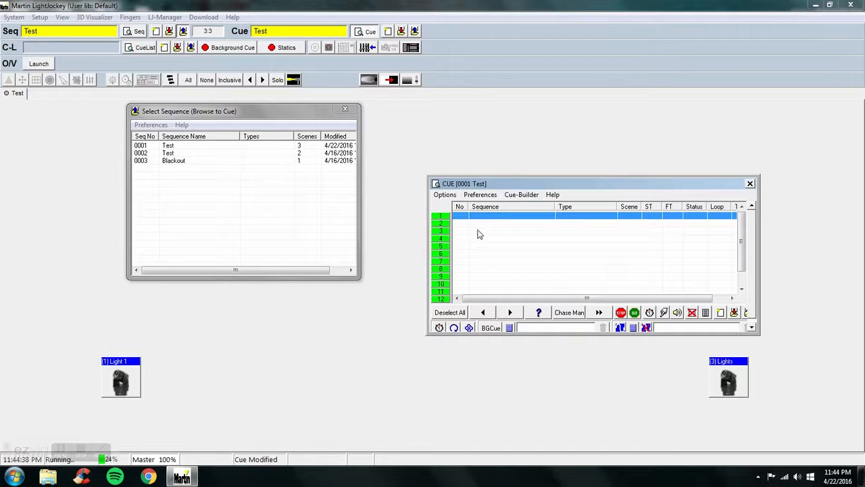
{"action": "left_click", "coordinate": [179, 113]}
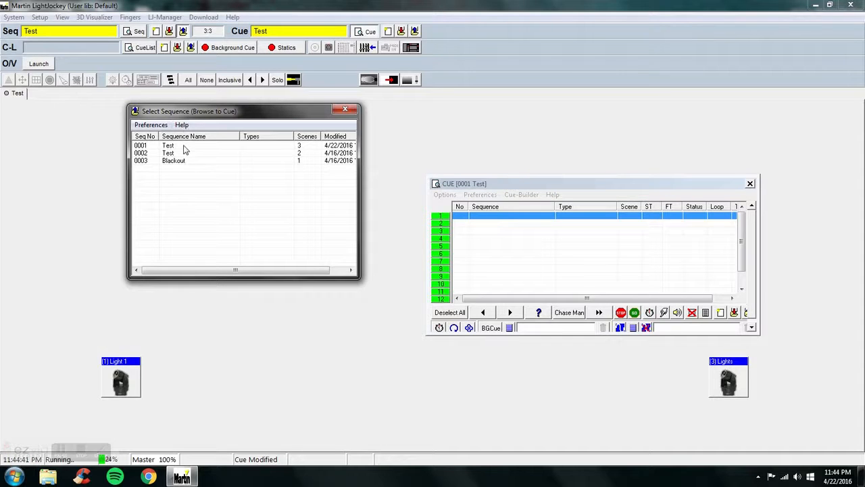
{"action": "left_click_drag", "start_coordinate": [186, 149], "coordinate": [482, 232]}
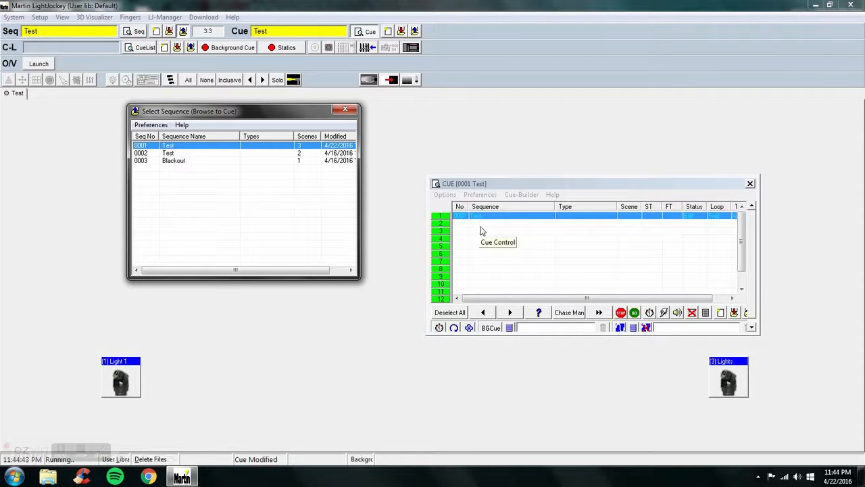
{"action": "left_click", "coordinate": [480, 224]}
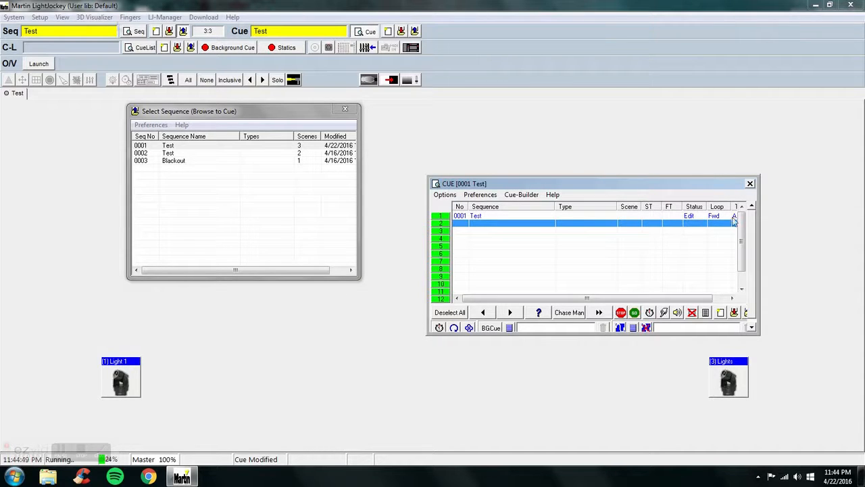
Step: Save the Test sequence over its previous version and clear it from the sequence editor
{"action": "left_click", "coordinate": [169, 34]}
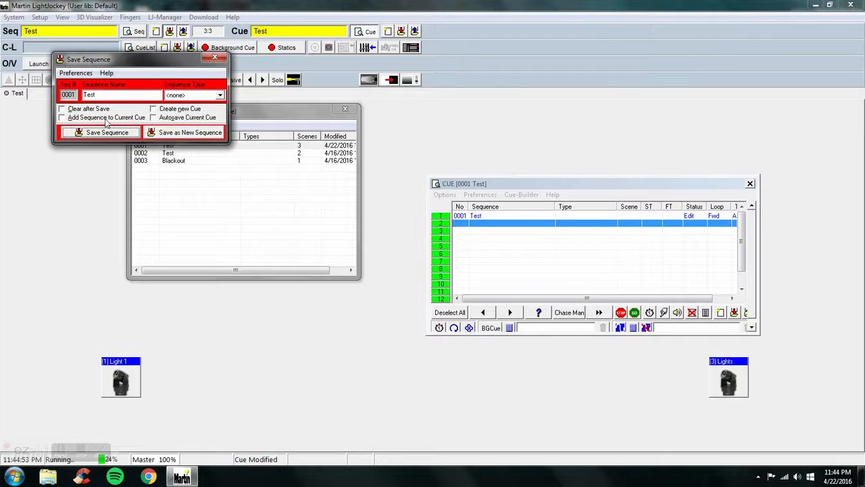
{"action": "left_click", "coordinate": [102, 132]}
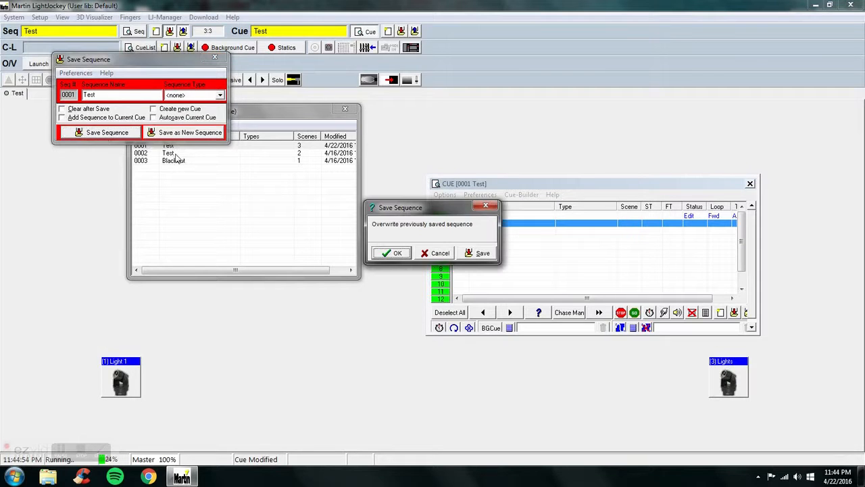
{"action": "left_click", "coordinate": [392, 253]}
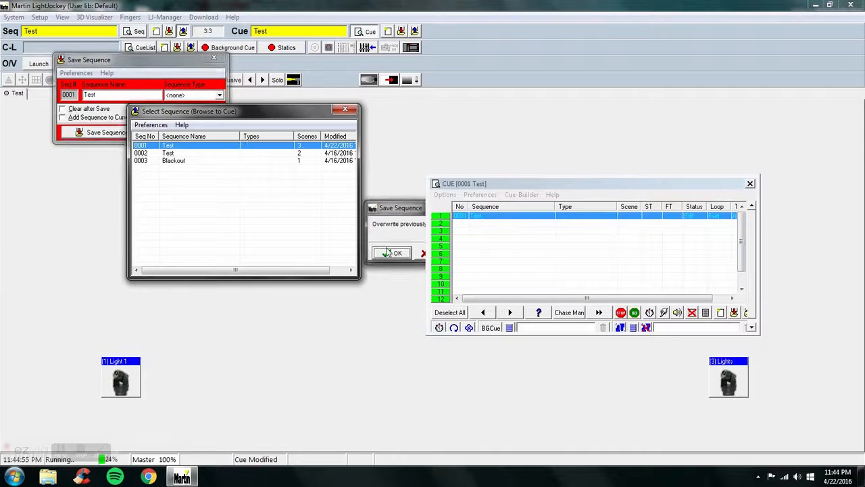
{"action": "left_click", "coordinate": [156, 32]}
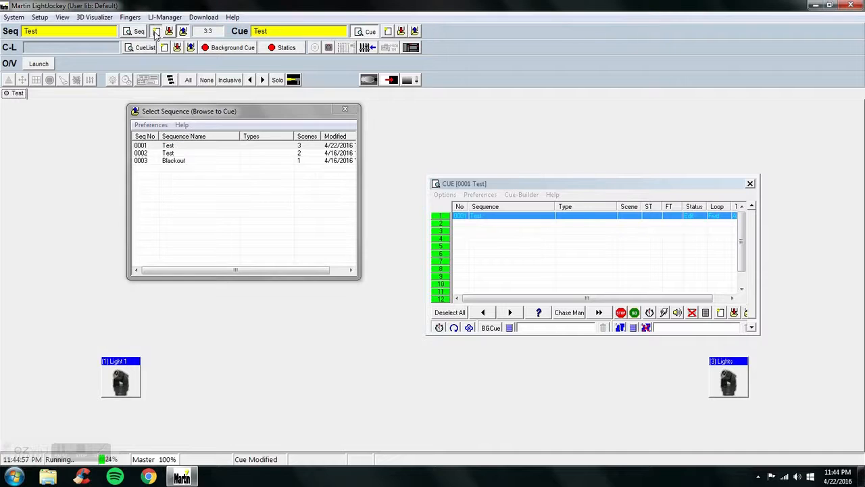
Step: Load the Test sequence from cue slot 1 into the sequence editor and clear the editor again
{"action": "left_click", "coordinate": [561, 189]}
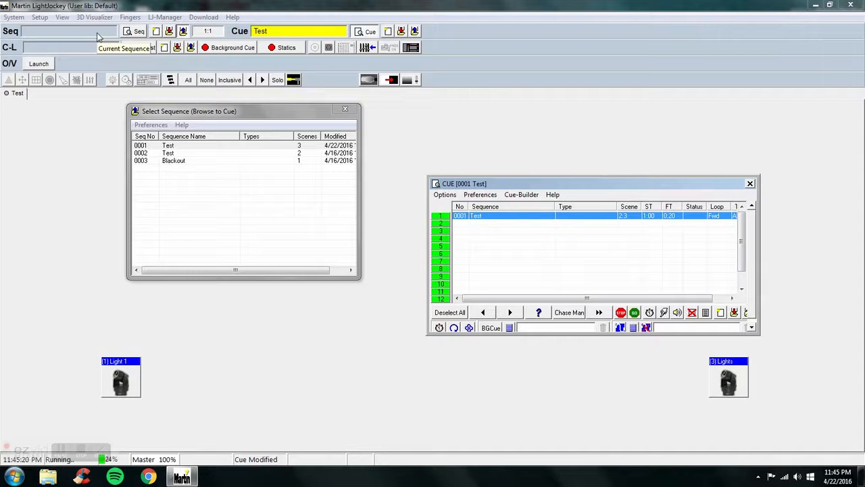
{"action": "double_click", "coordinate": [503, 217]}
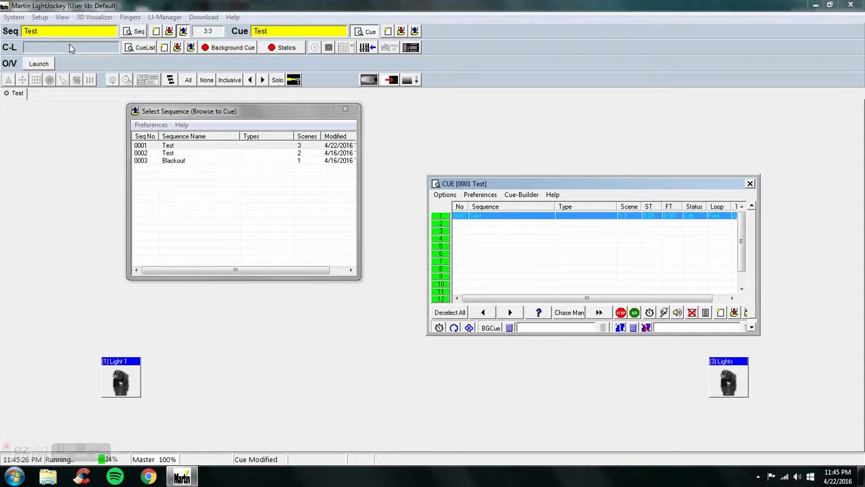
{"action": "left_click", "coordinate": [157, 32]}
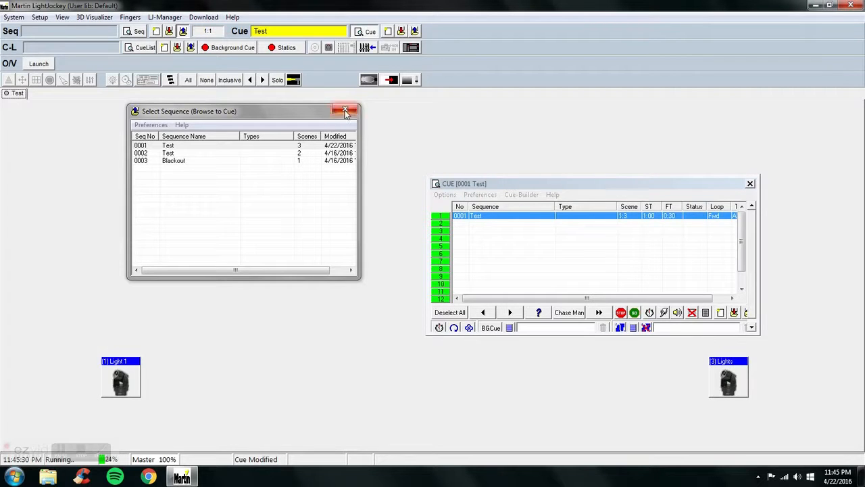
Step: Close the sequence list and inspect the colour, intensity, gobo and position values of both lights during cue playback
{"action": "left_click", "coordinate": [345, 108]}
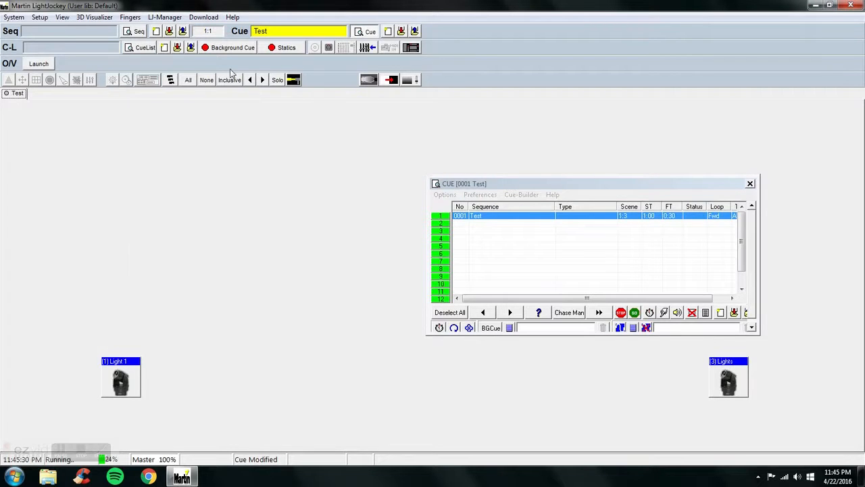
{"action": "left_click", "coordinate": [188, 81]}
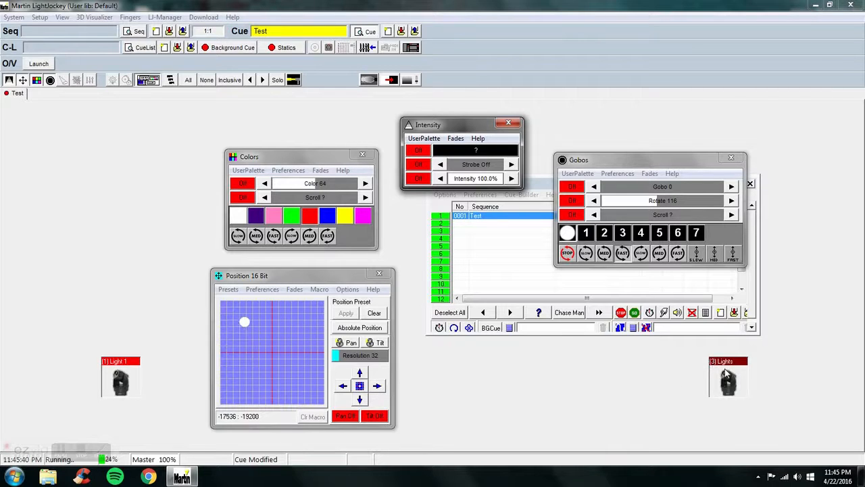
{"action": "left_click", "coordinate": [125, 370]}
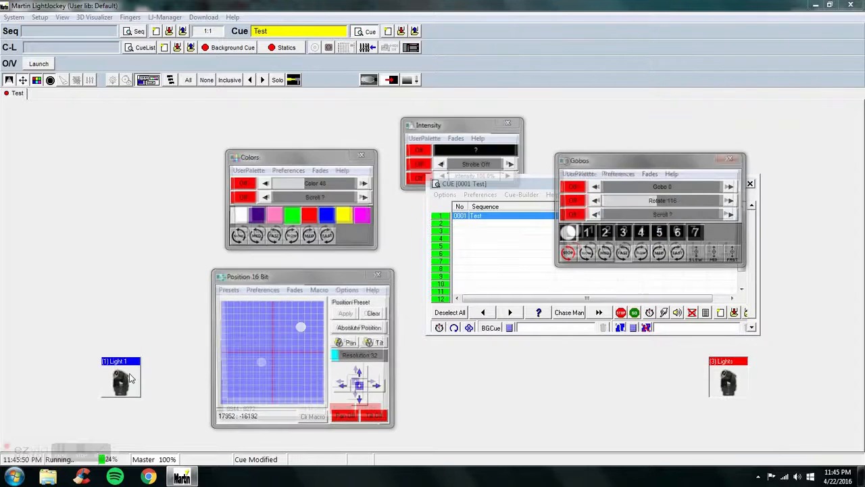
{"action": "left_click", "coordinate": [725, 383]}
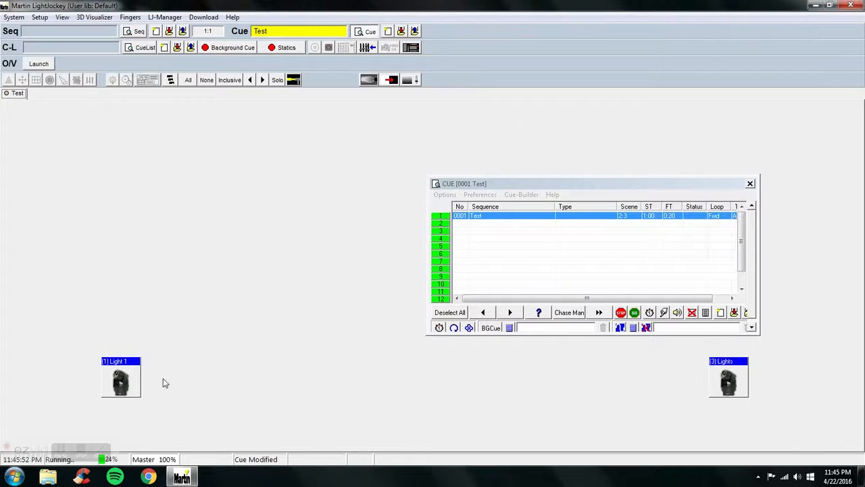
{"action": "left_click", "coordinate": [124, 383]}
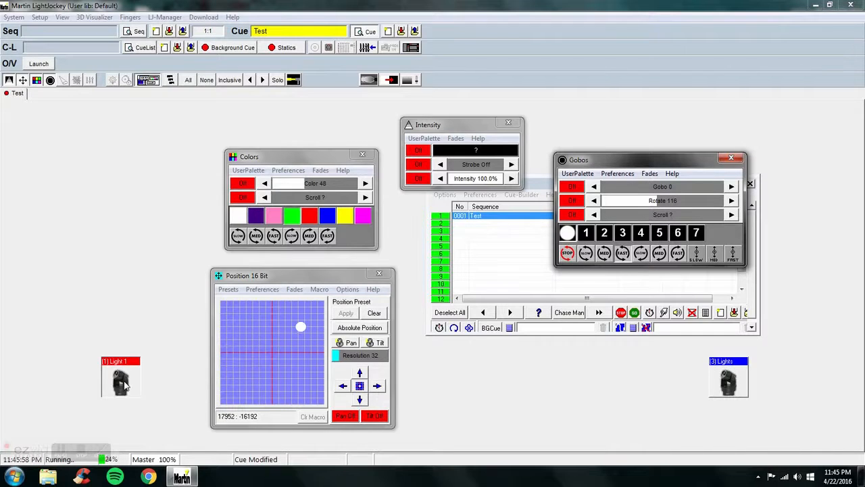
{"action": "left_click", "coordinate": [124, 384]}
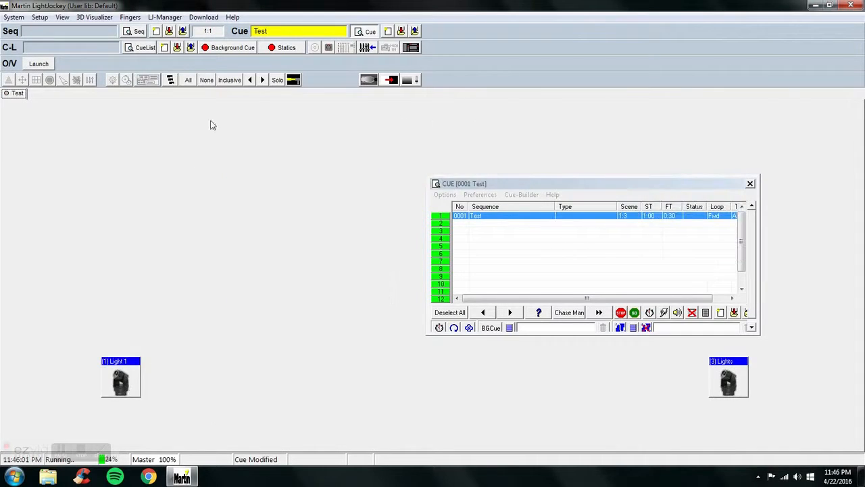
Step: Disable the Test sequence in slot 1 of the cue and enable it again
{"action": "left_click", "coordinate": [469, 184]}
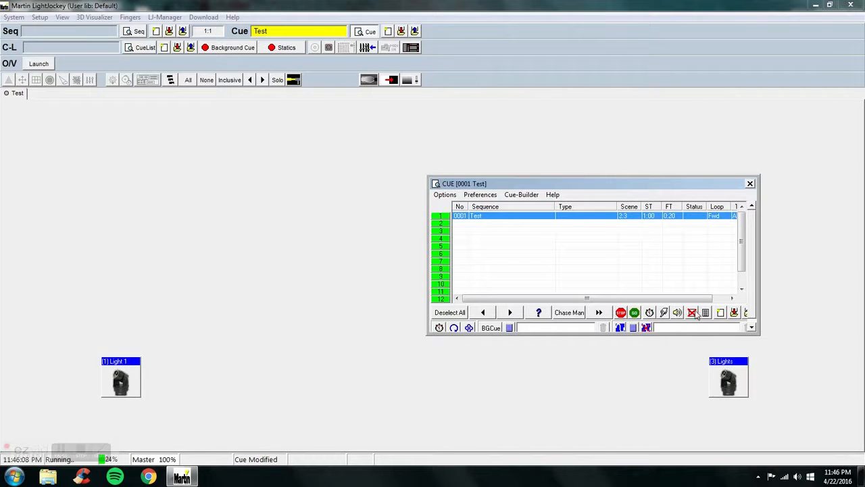
{"action": "left_click", "coordinate": [692, 314]}
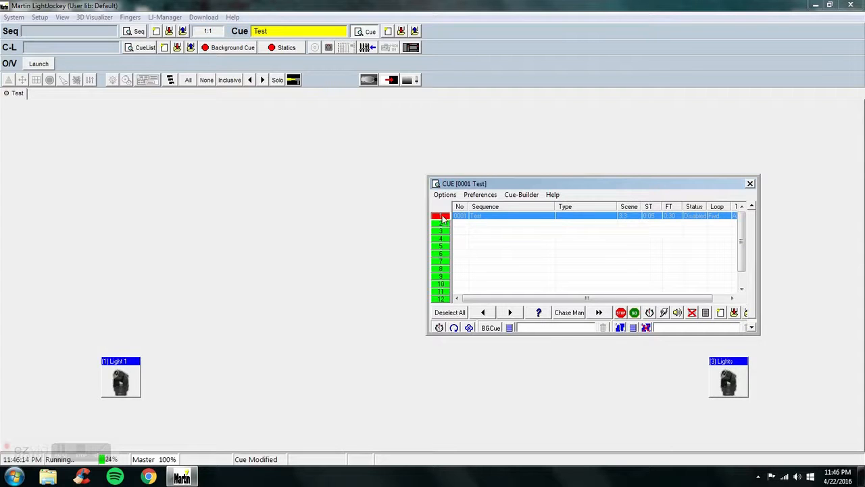
{"action": "left_click", "coordinate": [443, 218]}
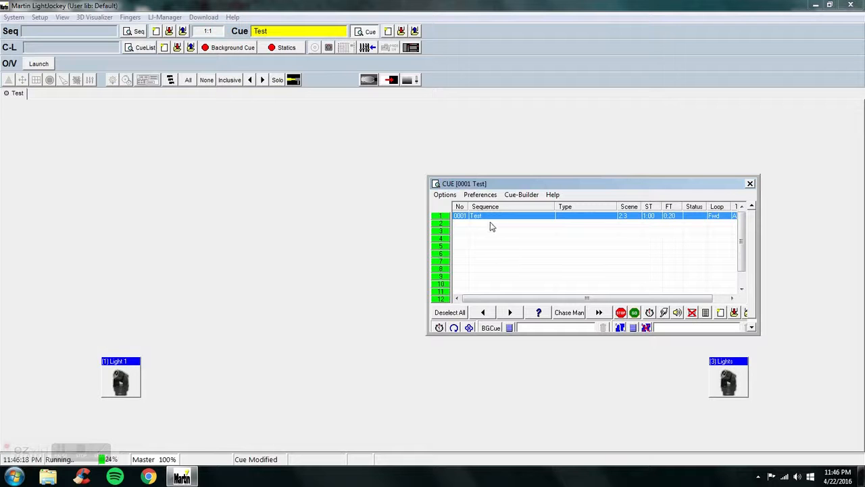
Step: Disable cue slots 1, 3, 5, 8 and 10 together, and re-enable all of them
{"action": "left_click", "coordinate": [464, 225]}
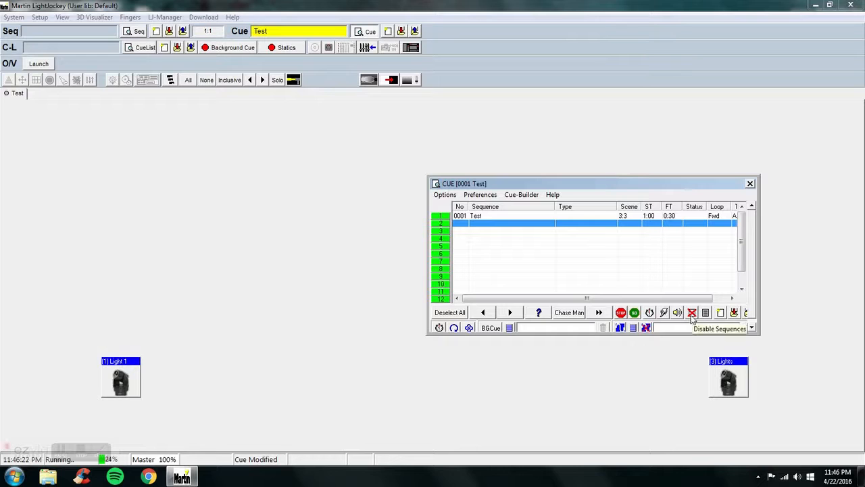
{"action": "left_click", "coordinate": [484, 218]}
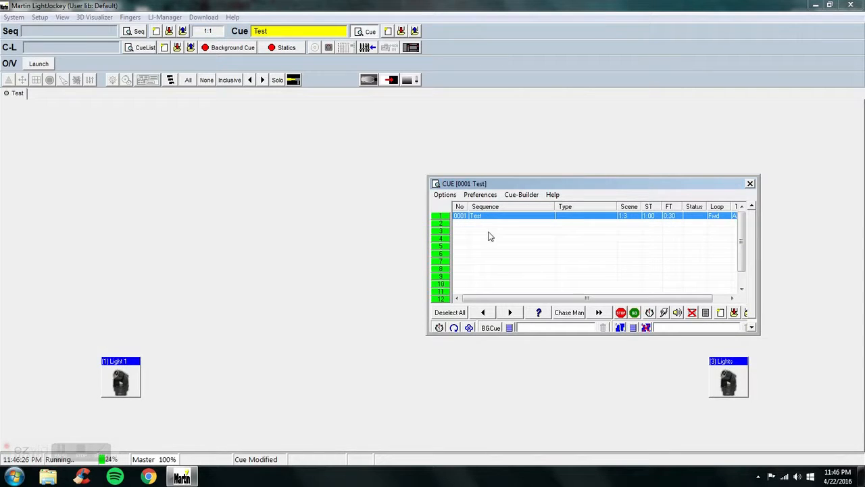
{"action": "left_click", "coordinate": [489, 231], "text": "ctrl"}
{"action": "left_click", "coordinate": [488, 247], "text": "ctrl"}
{"action": "left_click", "coordinate": [486, 269], "text": "ctrl"}
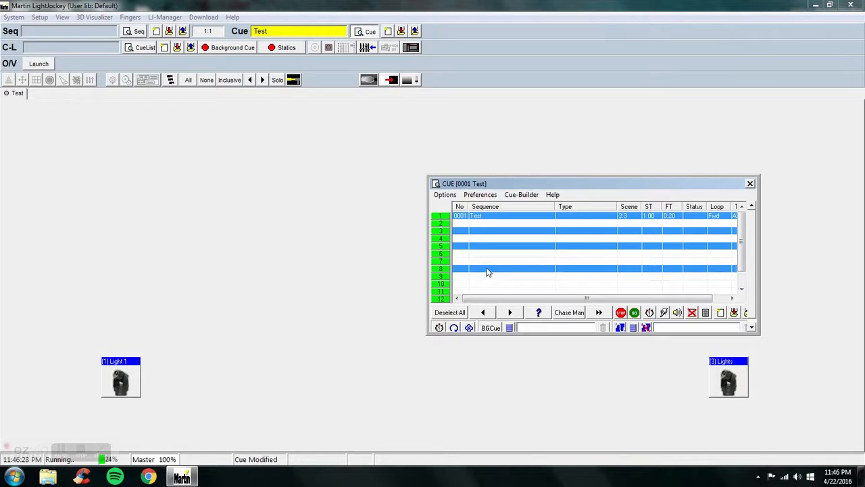
{"action": "left_click", "coordinate": [490, 284], "text": "ctrl"}
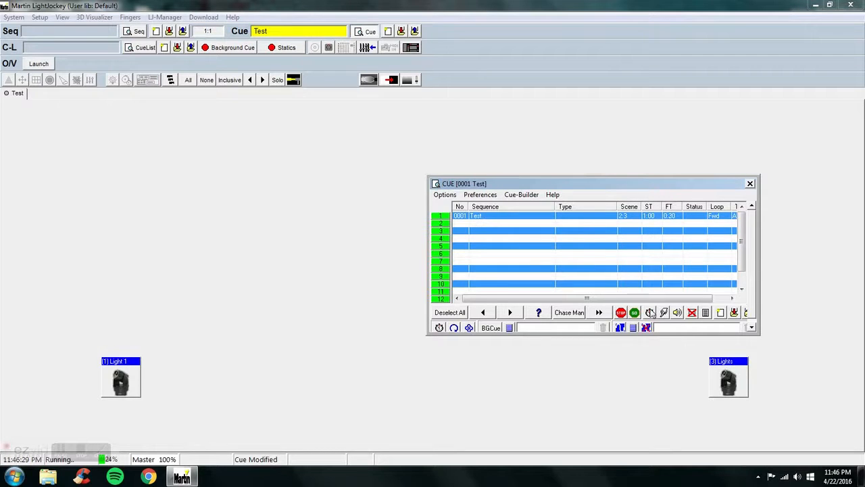
{"action": "left_click", "coordinate": [692, 312]}
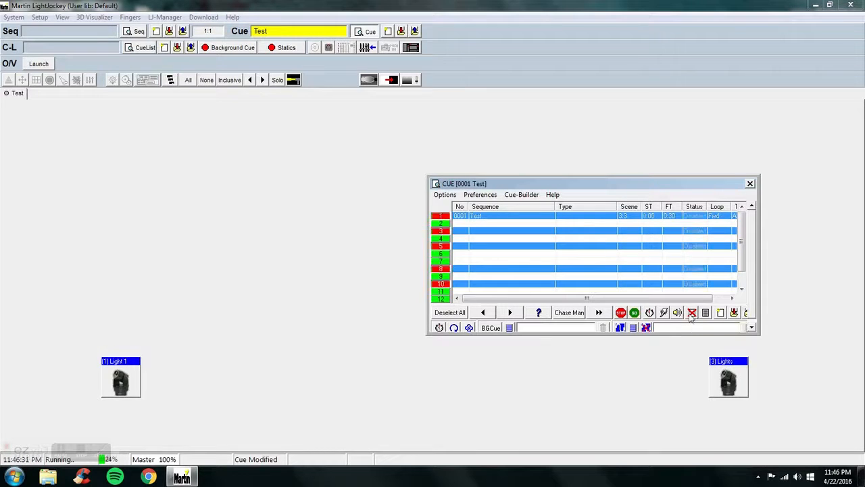
{"action": "left_click", "coordinate": [704, 314]}
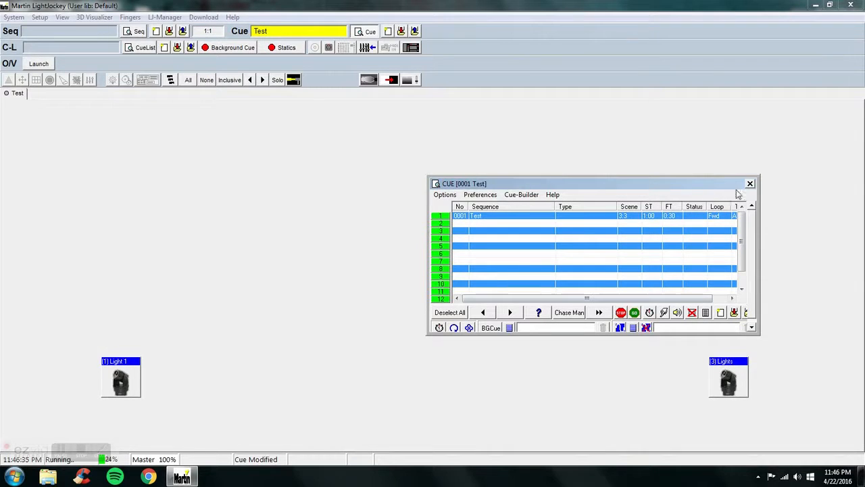
Step: Close the cue control window, save the Test cue over its previous version and clear the cue
{"action": "left_click", "coordinate": [751, 185]}
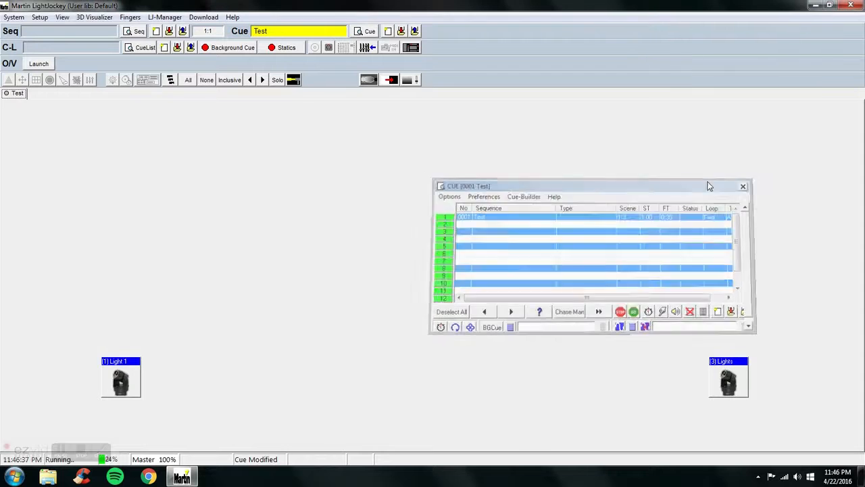
{"action": "left_click", "coordinate": [401, 31]}
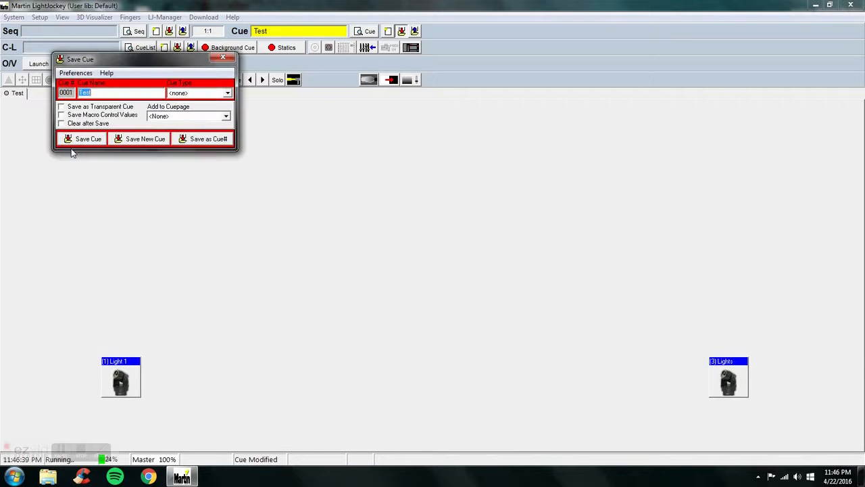
{"action": "left_click", "coordinate": [70, 142]}
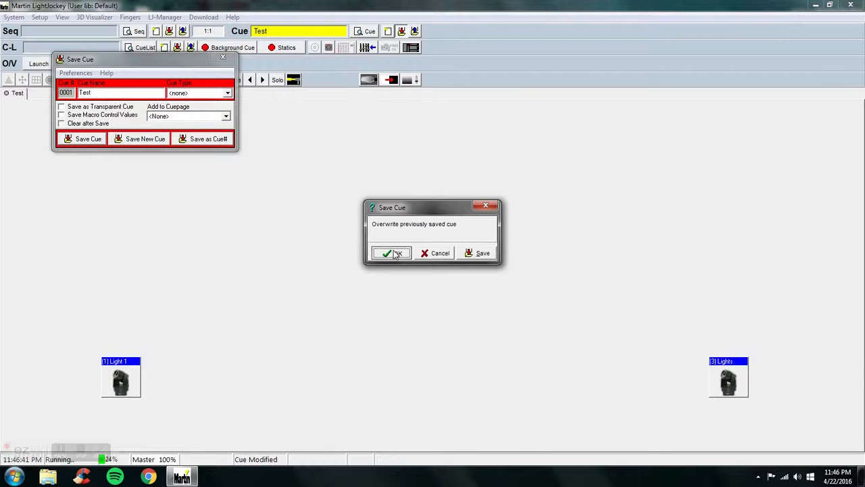
{"action": "left_click", "coordinate": [396, 254]}
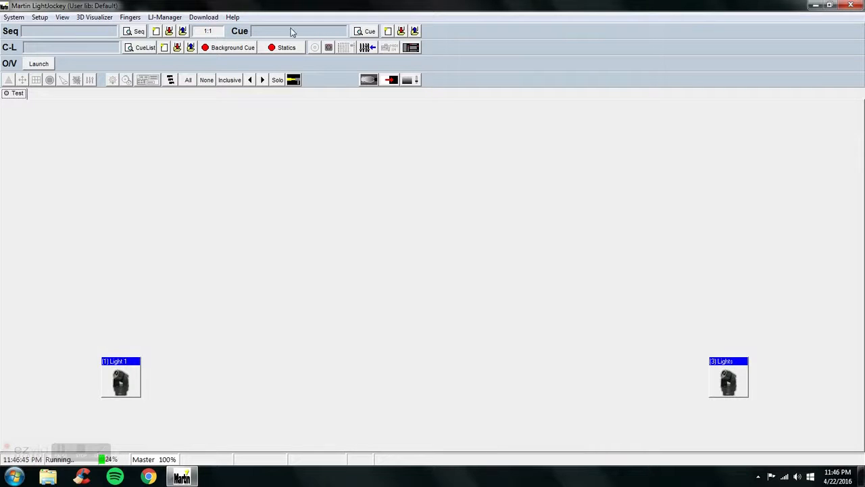
Step: Delete sequence file 0002 Test from the sequence list and close the list
{"action": "left_click", "coordinate": [182, 31]}
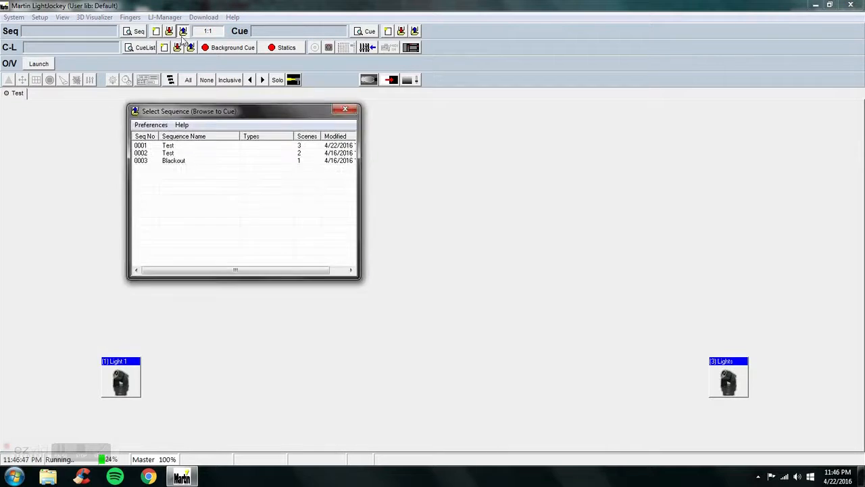
{"action": "left_click", "coordinate": [197, 154]}
{"action": "right_click", "coordinate": [197, 154]}
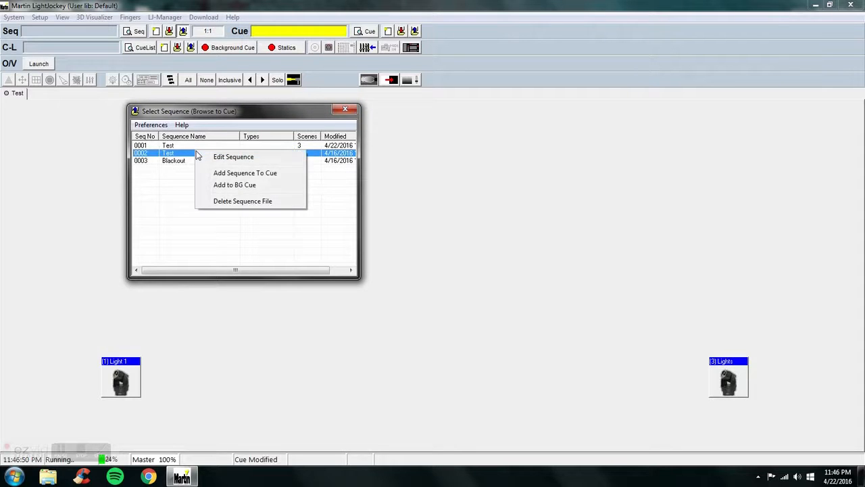
{"action": "left_click", "coordinate": [219, 201]}
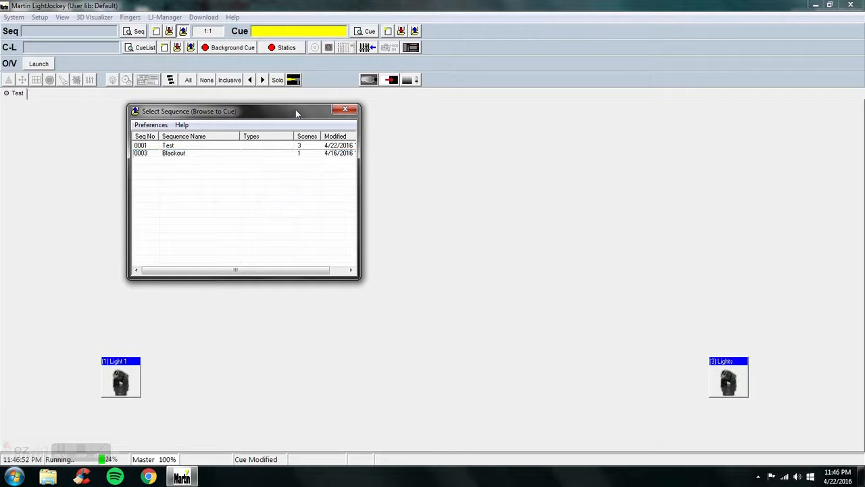
{"action": "left_click", "coordinate": [344, 110]}
Step: Clear the unnamed modified cue and discard its unsaved changes
{"action": "left_click", "coordinate": [399, 31]}
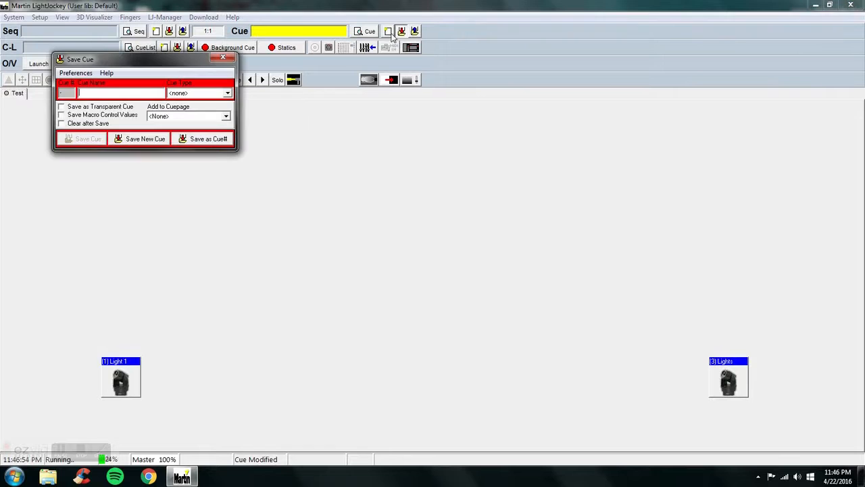
{"action": "left_click", "coordinate": [227, 61]}
{"action": "left_click", "coordinate": [387, 32]}
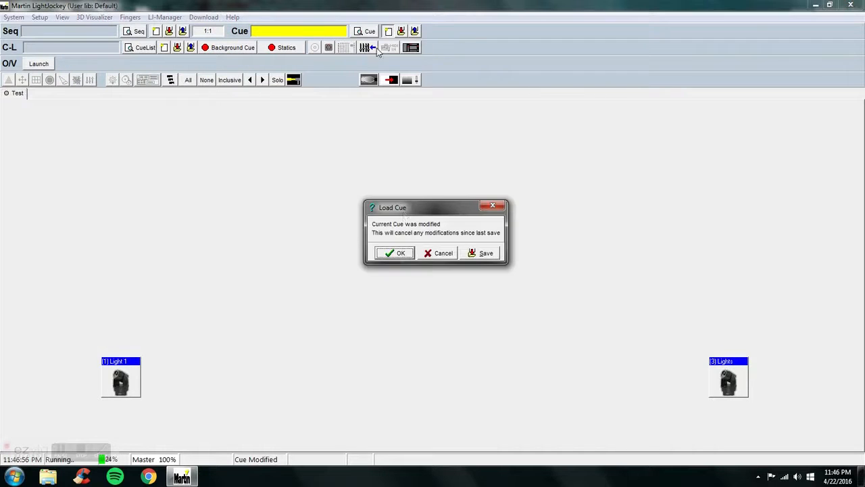
{"action": "left_click", "coordinate": [405, 255]}
Step: Program Light 1 with position -32768 : -32768, yellow colour, 100% intensity and gobo 5, and deselect it
{"action": "left_click", "coordinate": [137, 385]}
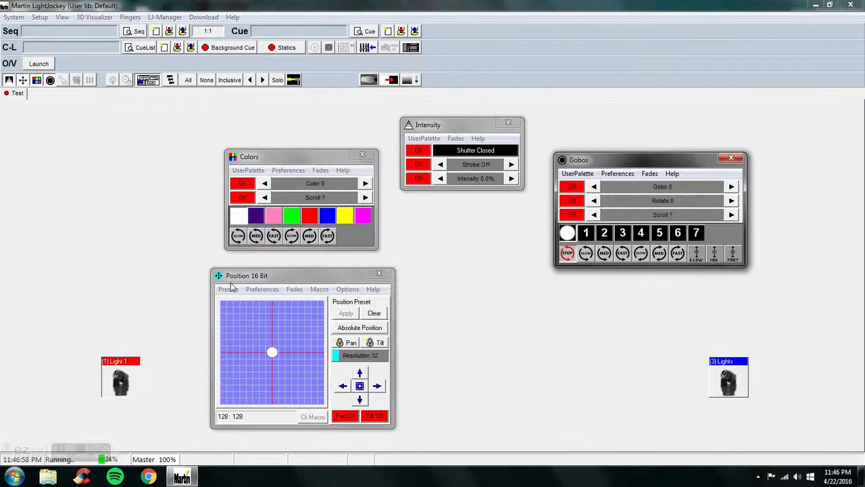
{"action": "left_click_drag", "start_coordinate": [273, 345], "coordinate": [226, 316]}
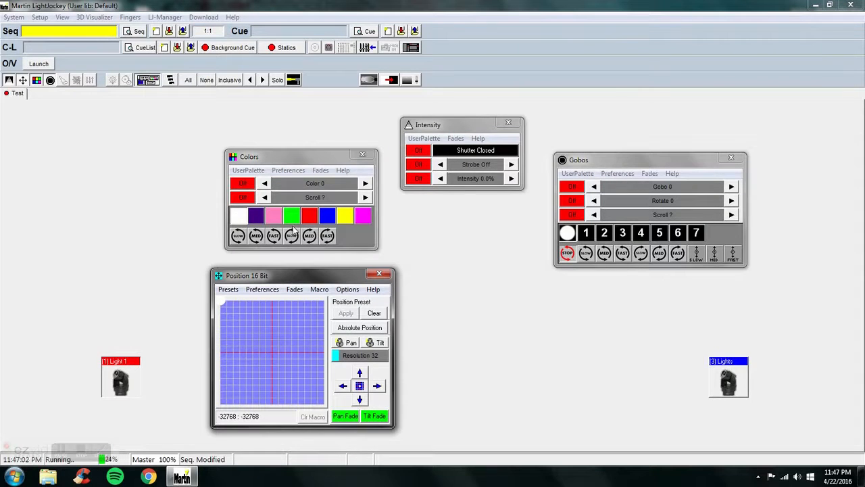
{"action": "left_click", "coordinate": [344, 214]}
{"action": "left_click", "coordinate": [486, 179]}
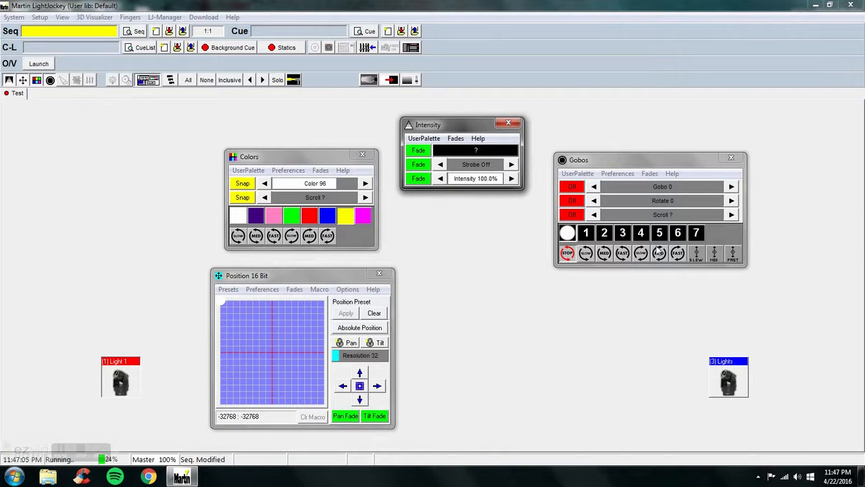
{"action": "left_click", "coordinate": [660, 238]}
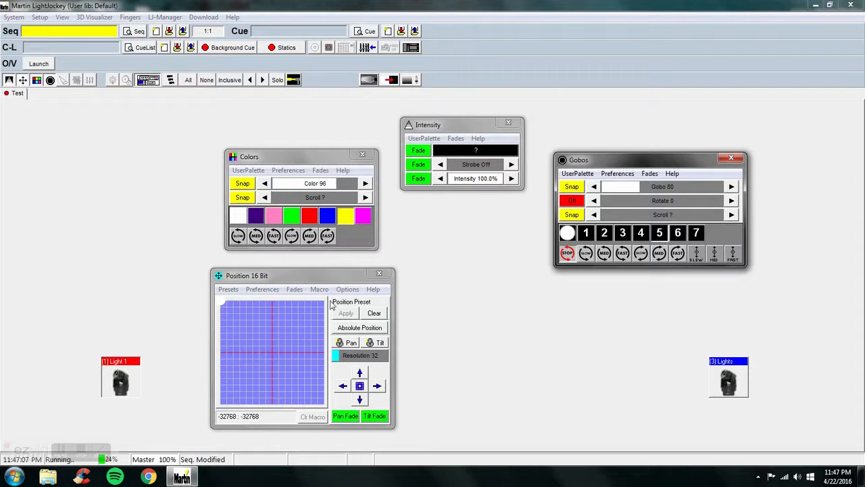
{"action": "left_click", "coordinate": [206, 80]}
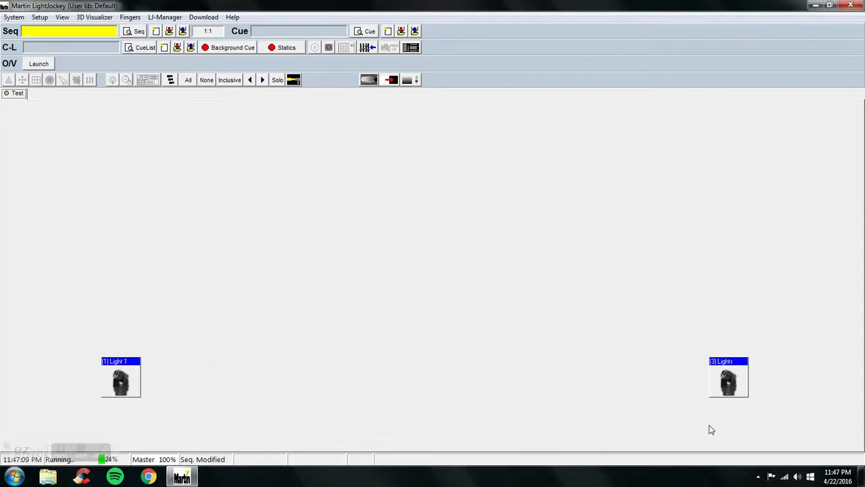
Step: Program fixture 3 with position 32767 : 32639, 100% intensity, green colour and gobo 1, and deselect it
{"action": "left_click", "coordinate": [734, 393]}
{"action": "left_click", "coordinate": [147, 80]}
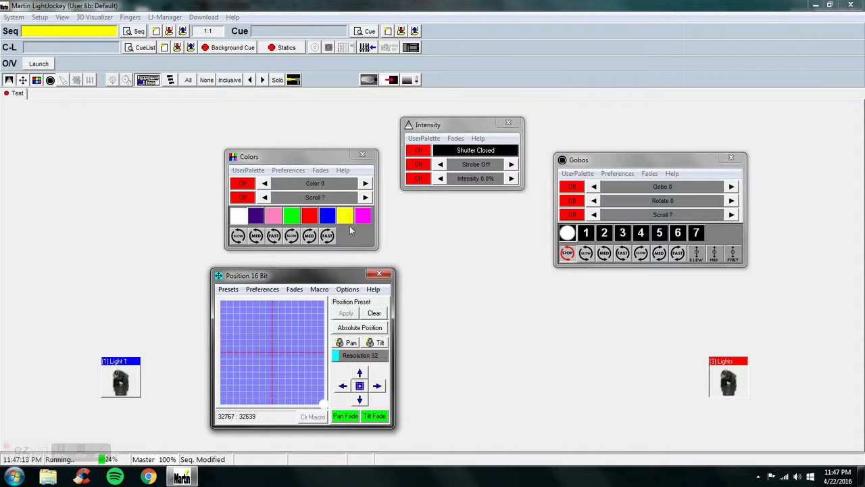
{"action": "left_click", "coordinate": [459, 178]}
{"action": "left_click", "coordinate": [297, 217]}
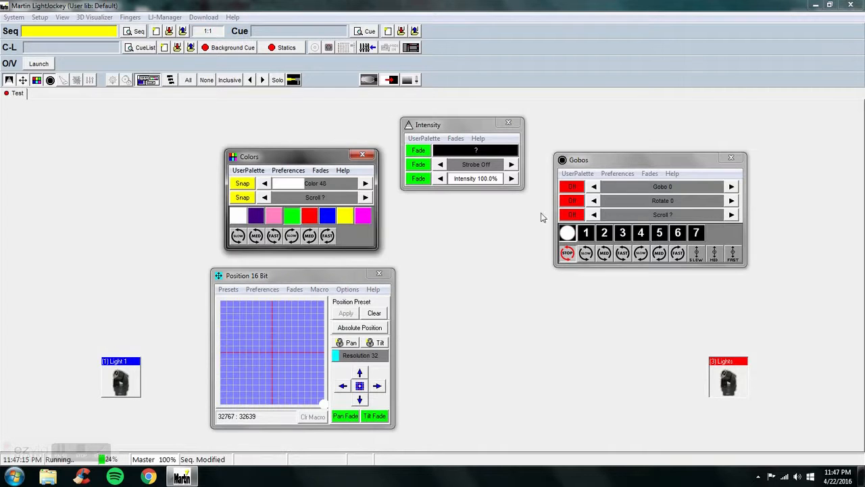
{"action": "left_click", "coordinate": [587, 234]}
{"action": "left_click", "coordinate": [203, 81]}
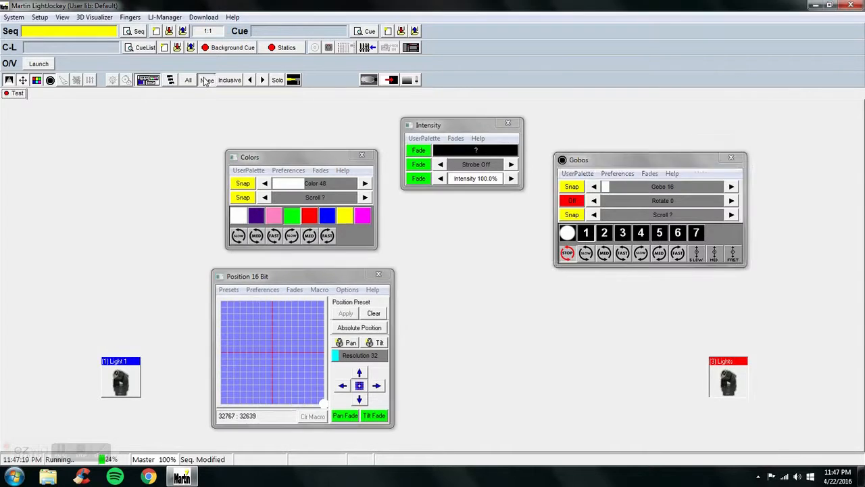
Step: Add a second scene to the sequence and move fixture 3 to the upper-left corner of the position grid in it, leaving no fixture selected
{"action": "left_click", "coordinate": [138, 33]}
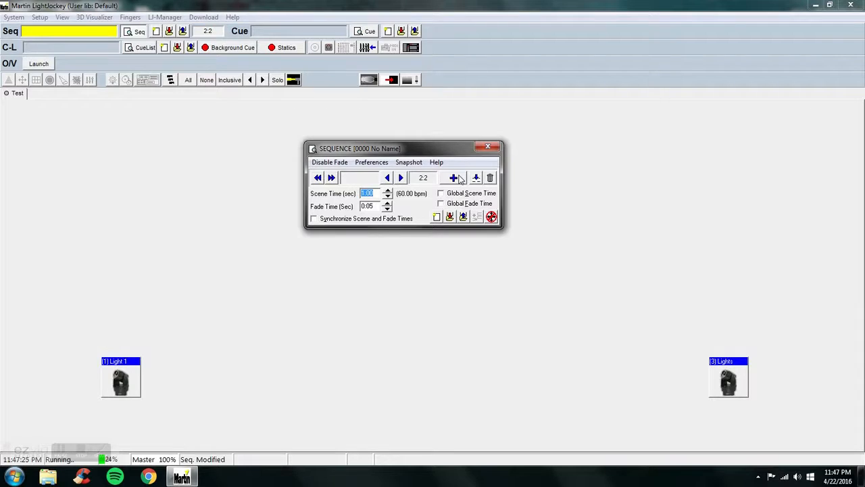
{"action": "left_click", "coordinate": [487, 147]}
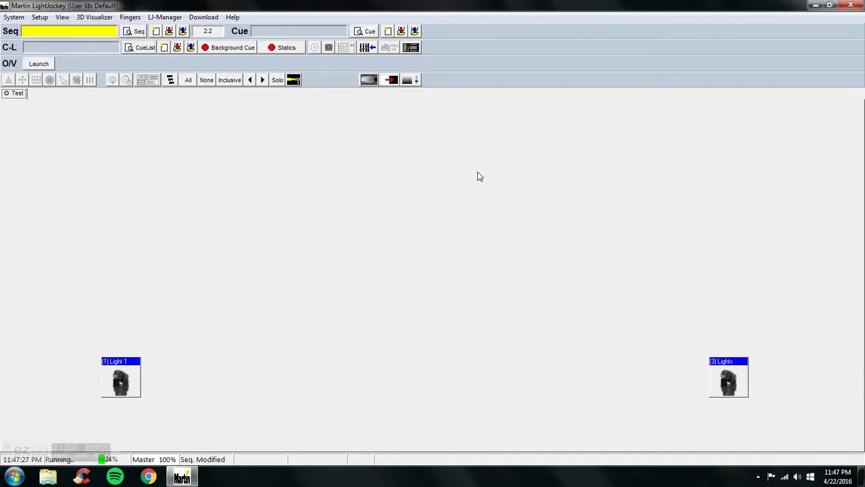
{"action": "left_click", "coordinate": [718, 380]}
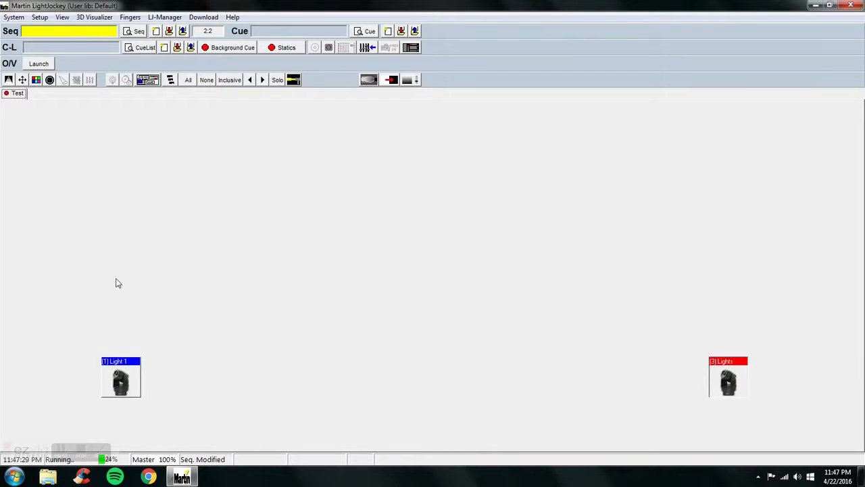
{"action": "left_click", "coordinate": [147, 80]}
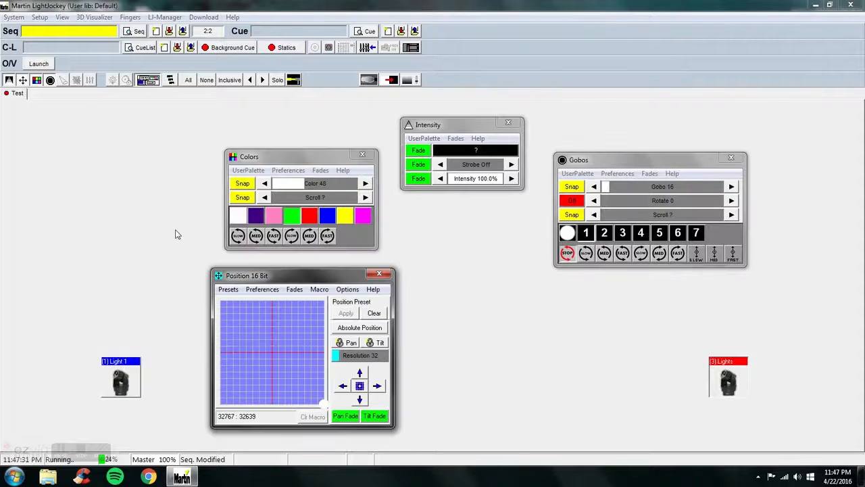
{"action": "left_click_drag", "start_coordinate": [273, 347], "coordinate": [221, 303]}
{"action": "left_click", "coordinate": [206, 80]}
Step: Set Light 1's position to 32703 : 32703 in the second scene and deselect the fixture
{"action": "left_click", "coordinate": [131, 387]}
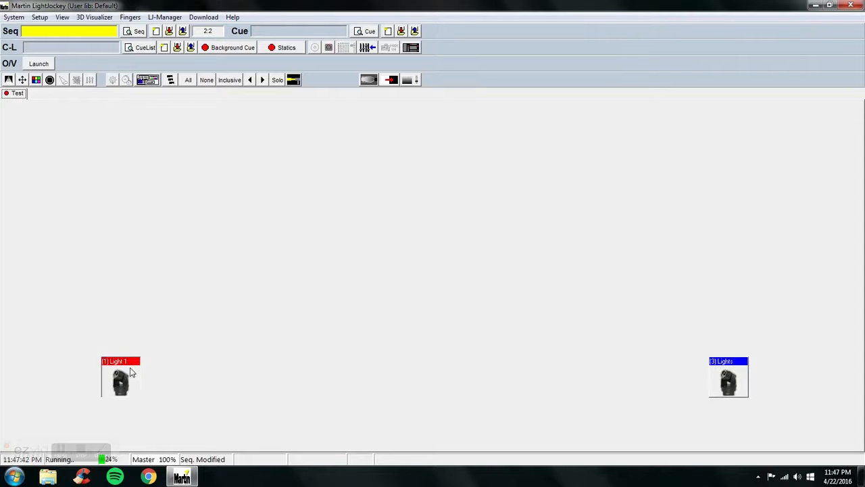
{"action": "left_click", "coordinate": [144, 81]}
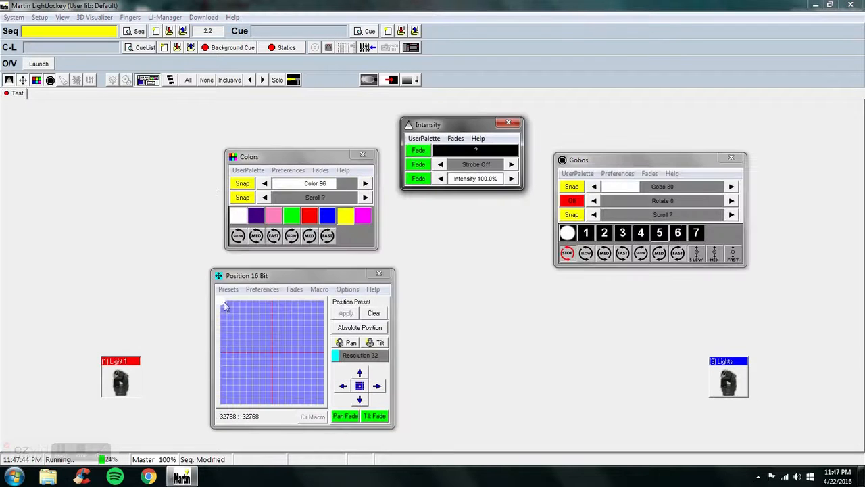
{"action": "left_click", "coordinate": [226, 291]}
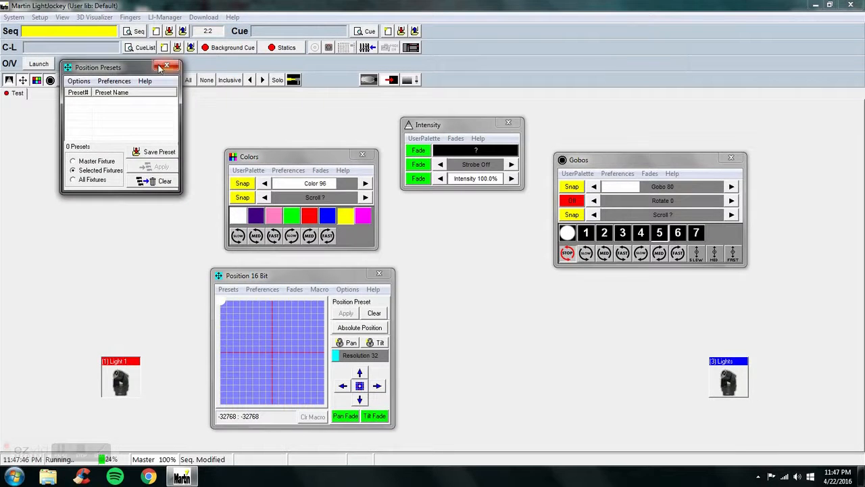
{"action": "left_click", "coordinate": [166, 65]}
{"action": "left_click_drag", "start_coordinate": [222, 302], "coordinate": [324, 404]}
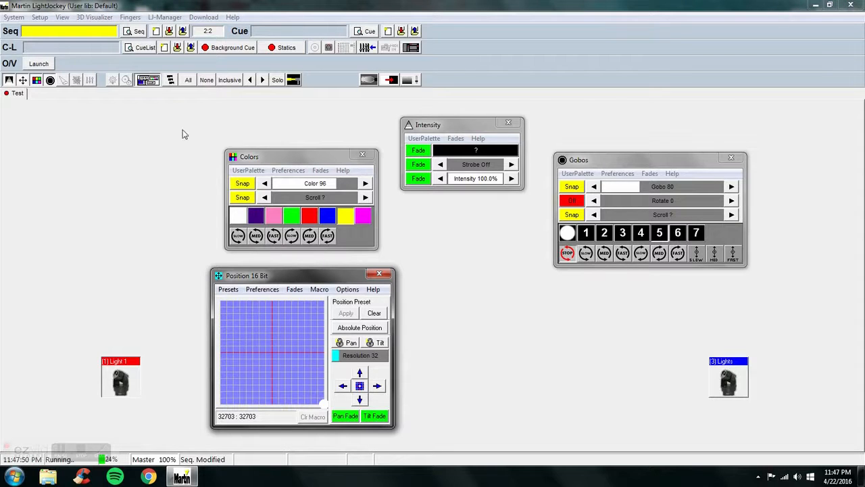
{"action": "left_click", "coordinate": [207, 80]}
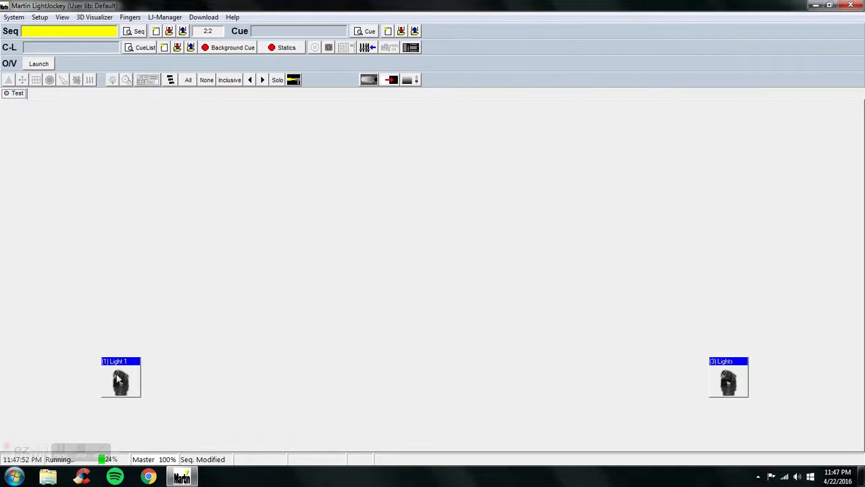
Step: Try gobos 2 and 5 on Light 1 in the second scene, settle on gobo 1, and deselect the fixture
{"action": "left_click", "coordinate": [120, 379]}
{"action": "left_click", "coordinate": [148, 82]}
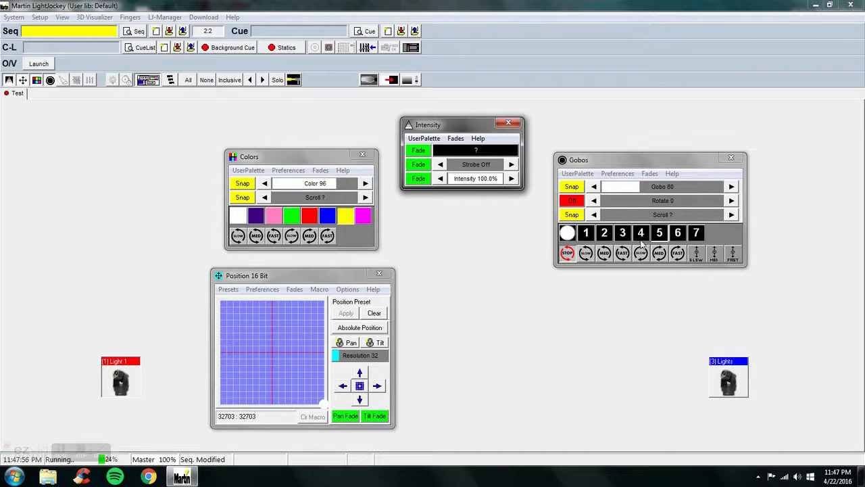
{"action": "left_click", "coordinate": [606, 234]}
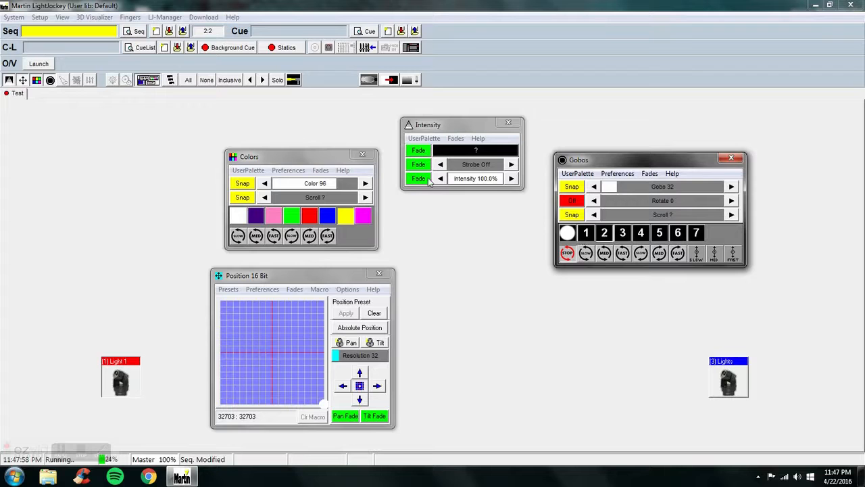
{"action": "left_click", "coordinate": [659, 234]}
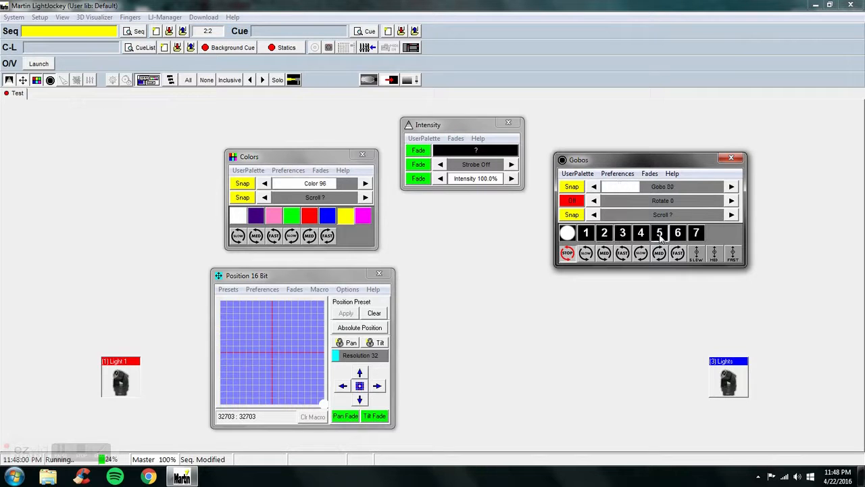
{"action": "left_click", "coordinate": [586, 234]}
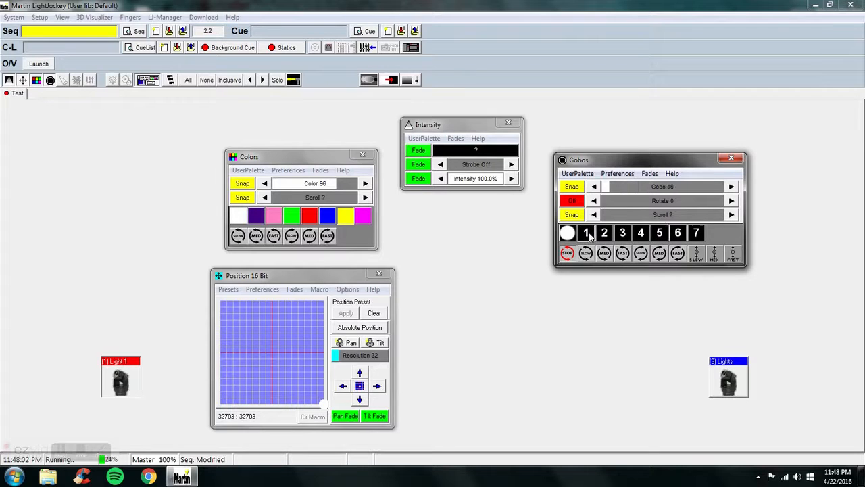
{"action": "left_click", "coordinate": [208, 81]}
Step: Save the two-scene sequence as Test-2 and clear it from the sequence editor
{"action": "left_click", "coordinate": [169, 31]}
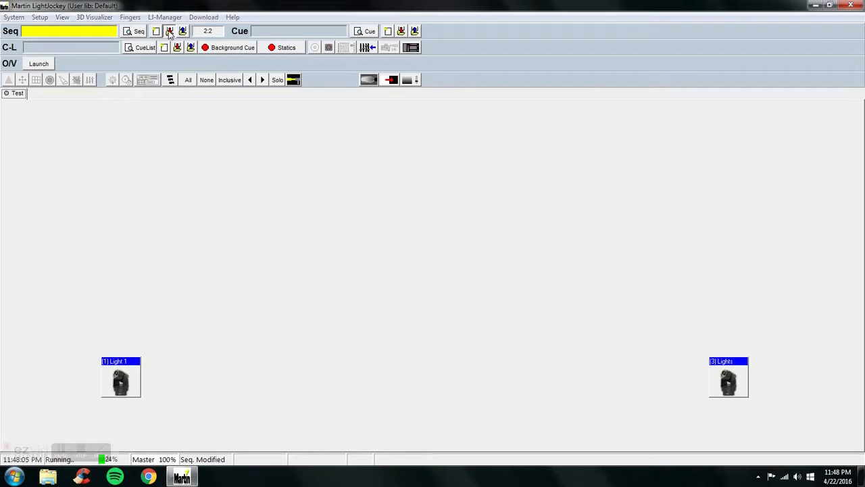
{"action": "type", "text": "Test-2"}
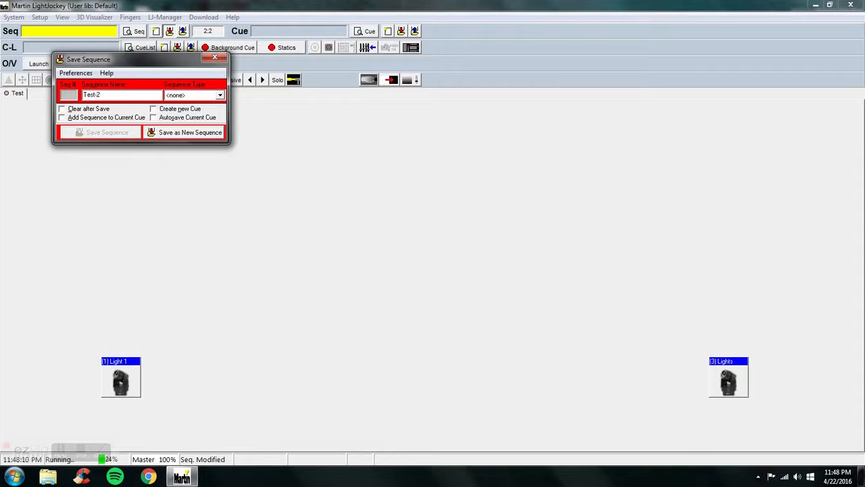
{"action": "key", "text": "Return"}
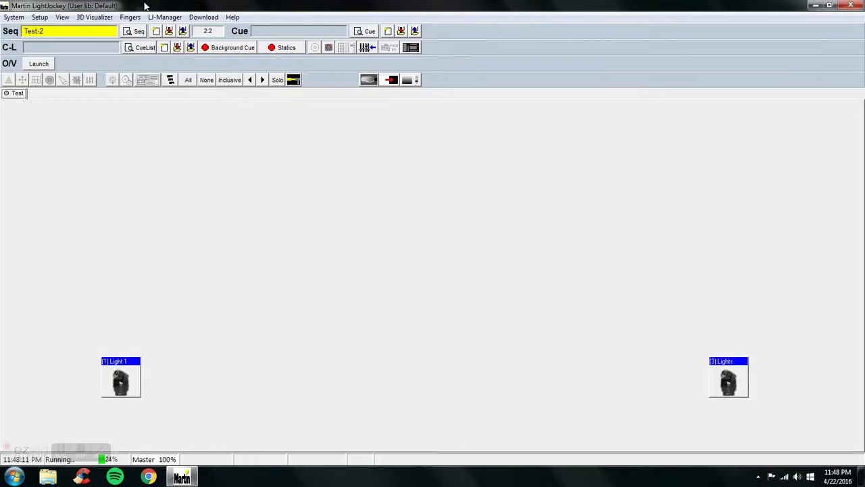
{"action": "left_click", "coordinate": [156, 31]}
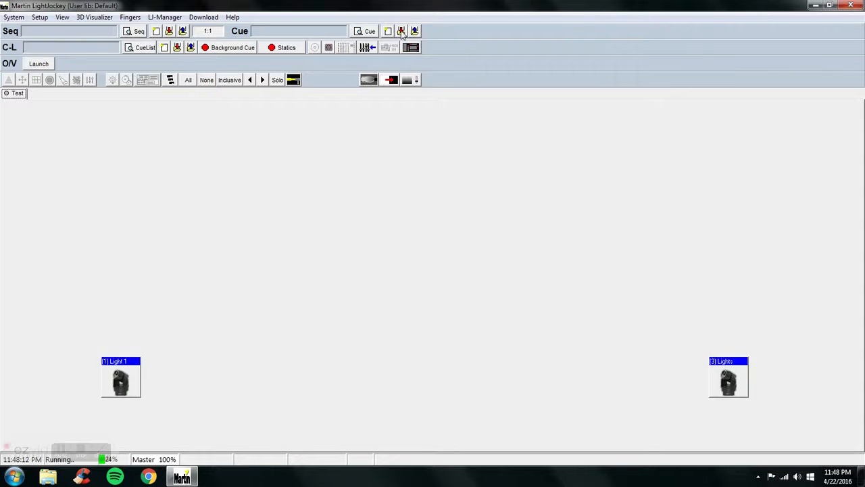
Step: Load the cue Test and open its contents together with the list for adding sequences to the cue
{"action": "left_click", "coordinate": [416, 31]}
{"action": "left_click", "coordinate": [592, 130]}
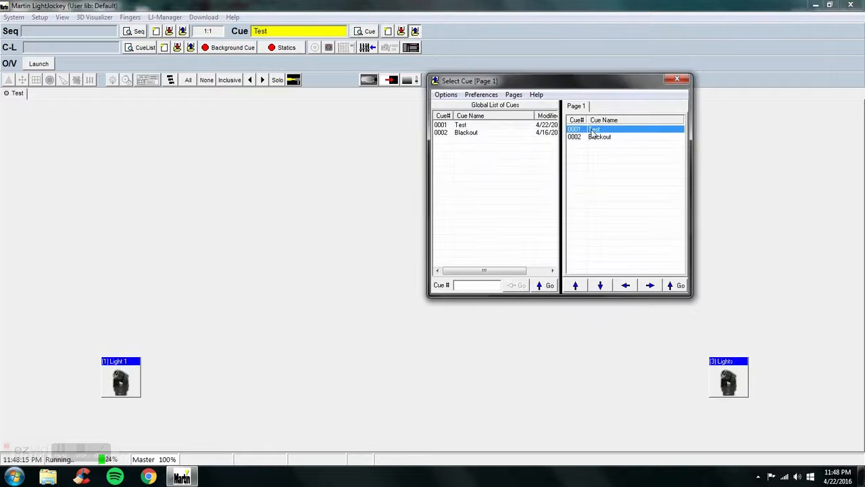
{"action": "left_click", "coordinate": [363, 33]}
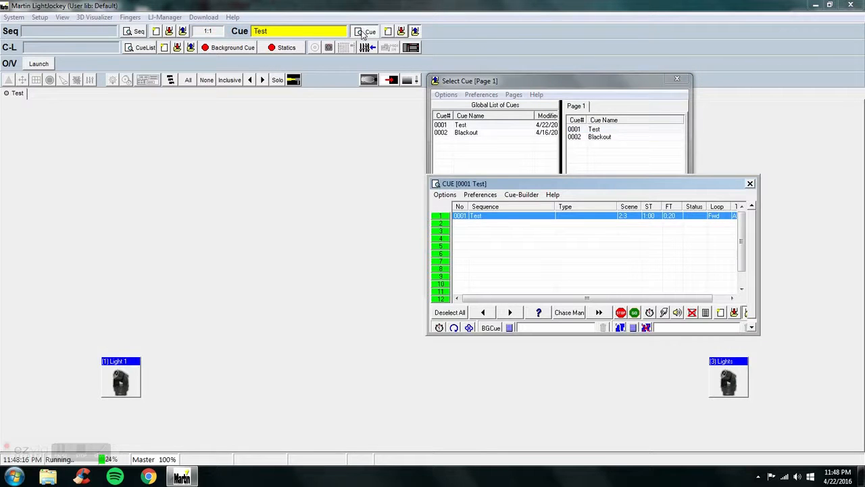
{"action": "left_click", "coordinate": [183, 33]}
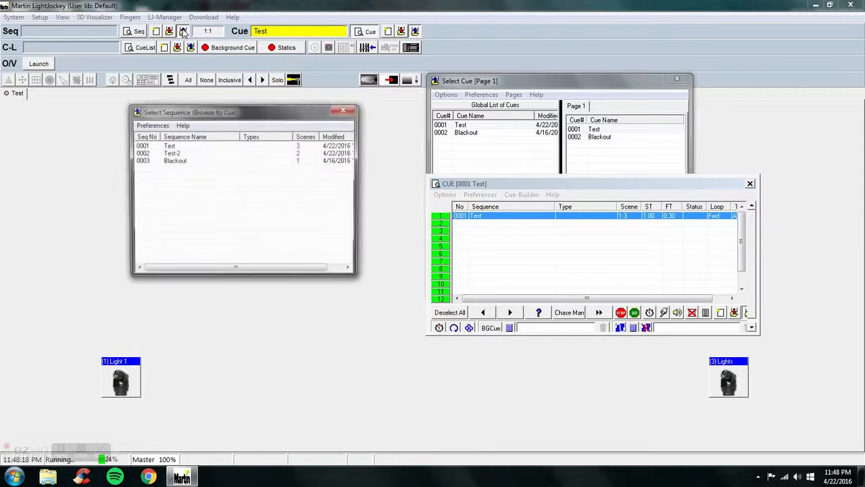
{"action": "left_click", "coordinate": [193, 154]}
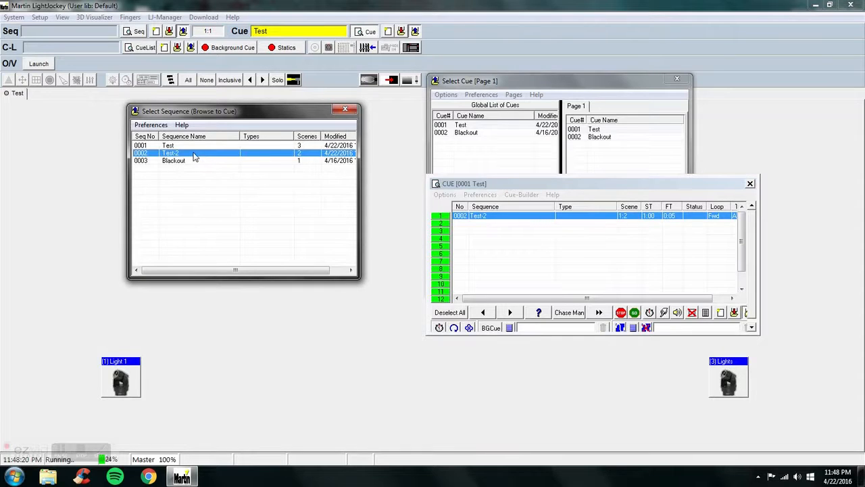
{"action": "left_click", "coordinate": [468, 224]}
{"action": "left_click", "coordinate": [475, 219]}
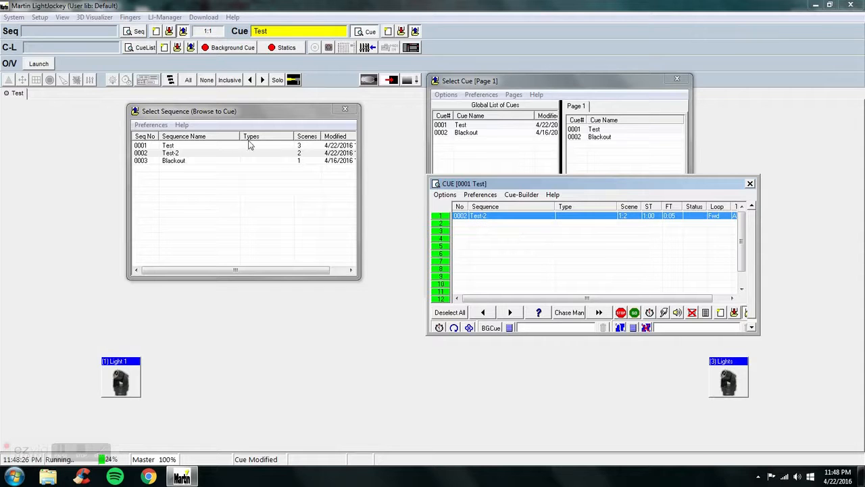
{"action": "left_click", "coordinate": [206, 146]}
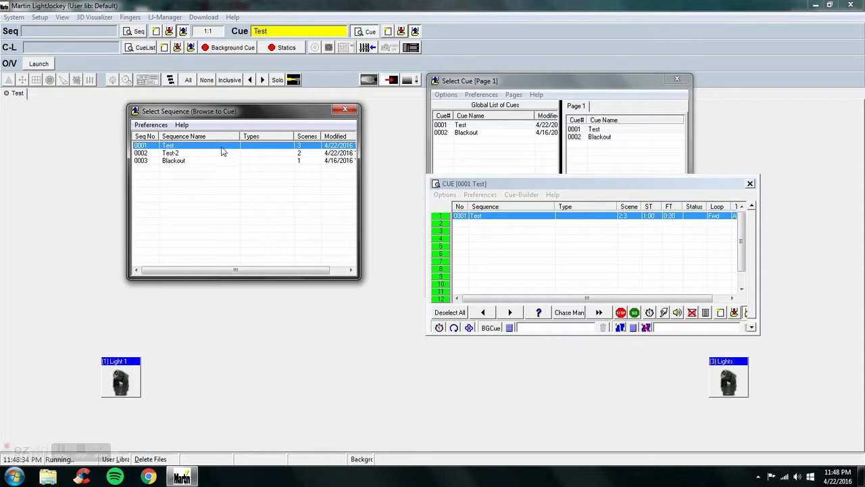
Step: Assign sequence Test-2 to row 2 of the Test cue and close the sequence and cue selection lists
{"action": "left_click", "coordinate": [486, 224]}
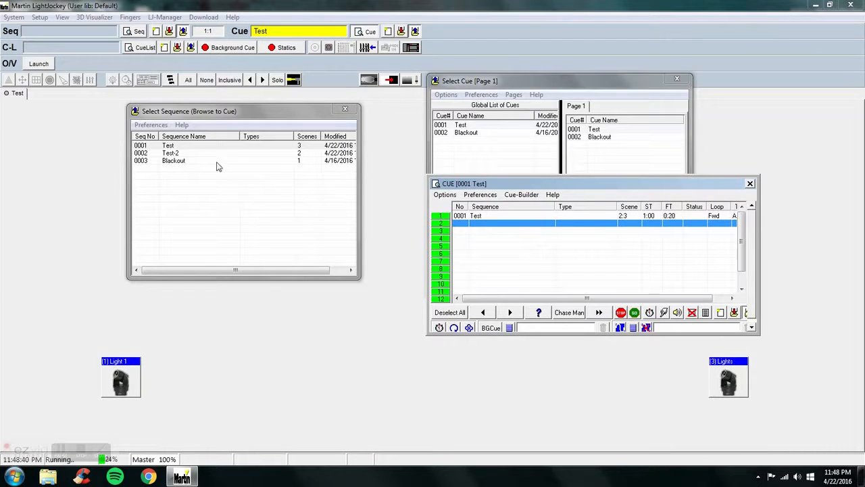
{"action": "left_click", "coordinate": [190, 157]}
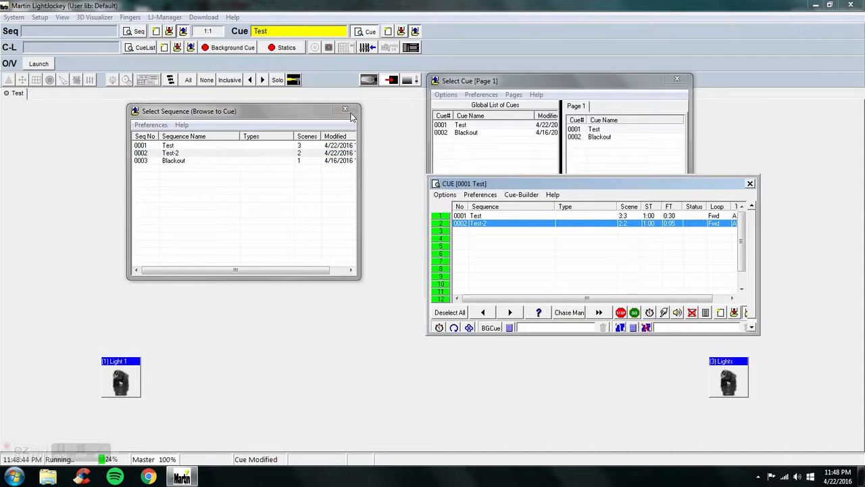
{"action": "left_click", "coordinate": [344, 109]}
{"action": "left_click", "coordinate": [676, 78]}
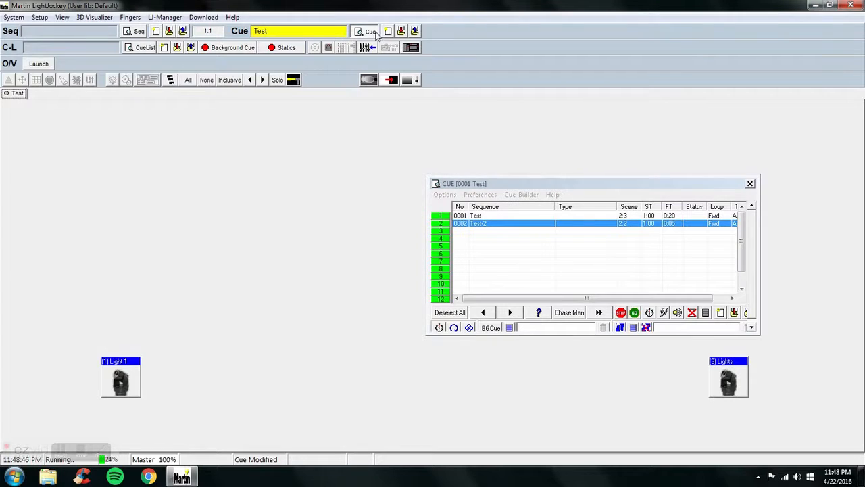
Step: Save the Test cue with both sequences, overwriting the previously saved cue
{"action": "left_click", "coordinate": [402, 31]}
{"action": "left_click", "coordinate": [92, 139]}
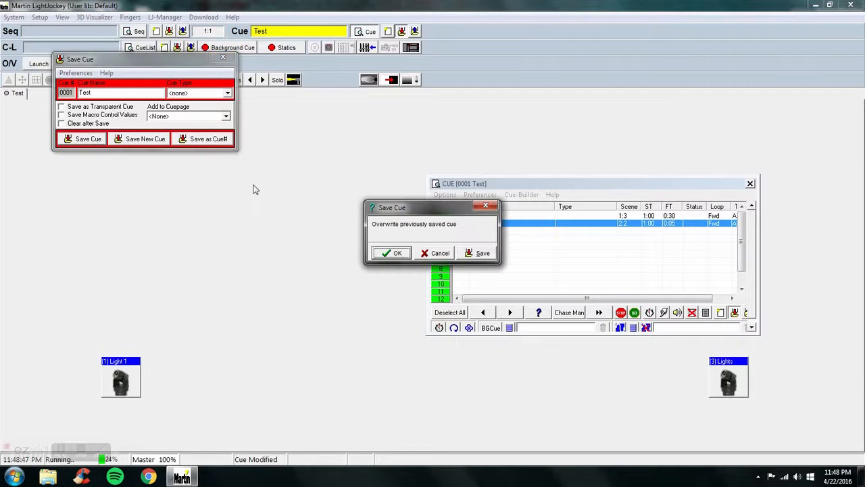
{"action": "left_click", "coordinate": [385, 255]}
Step: Examine Light 1's position, colour, intensity and gobo controls alongside the running Test cue, and deselect the fixture
{"action": "left_click", "coordinate": [117, 380]}
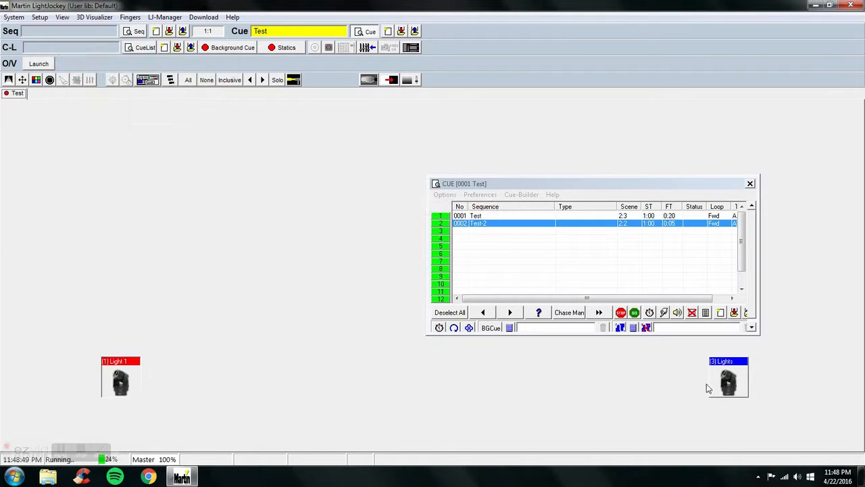
{"action": "left_click", "coordinate": [146, 80]}
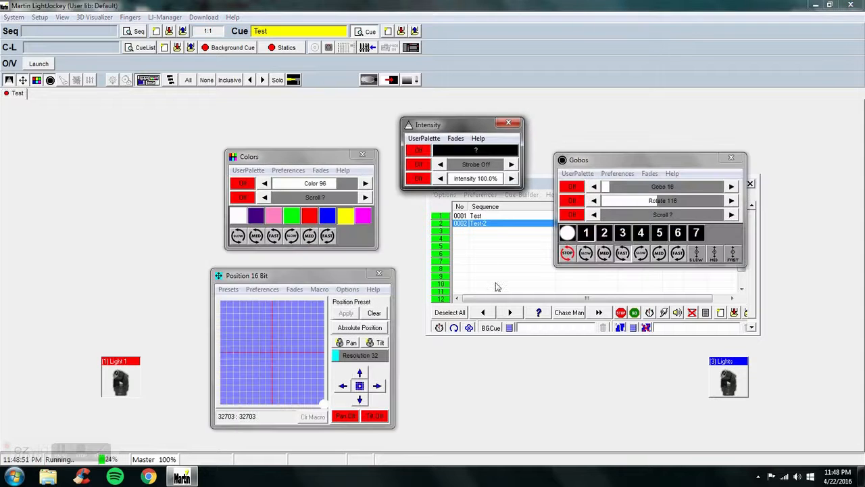
{"action": "left_click", "coordinate": [539, 184]}
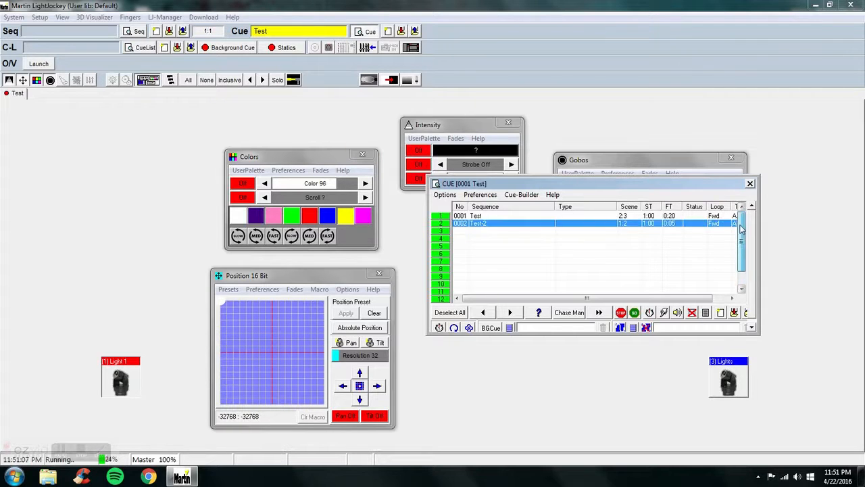
{"action": "left_click", "coordinate": [206, 80]}
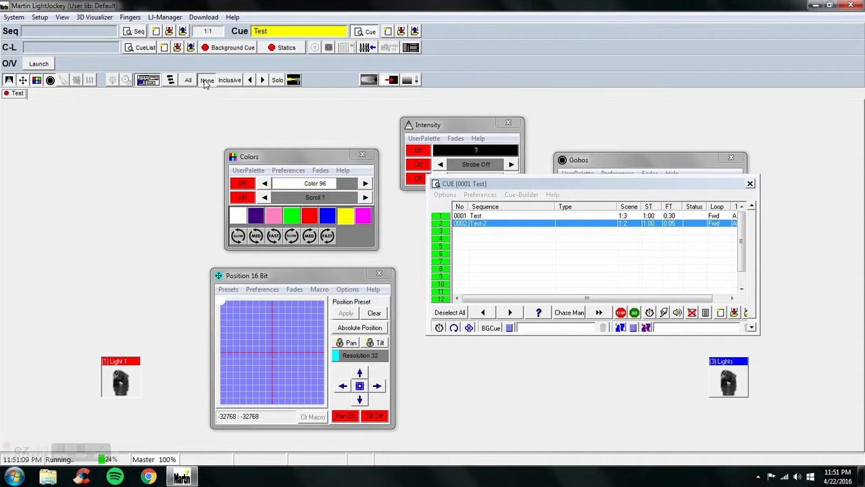
Step: Save the Test cue again over the existing one and clear it to start an empty cue
{"action": "left_click", "coordinate": [402, 31]}
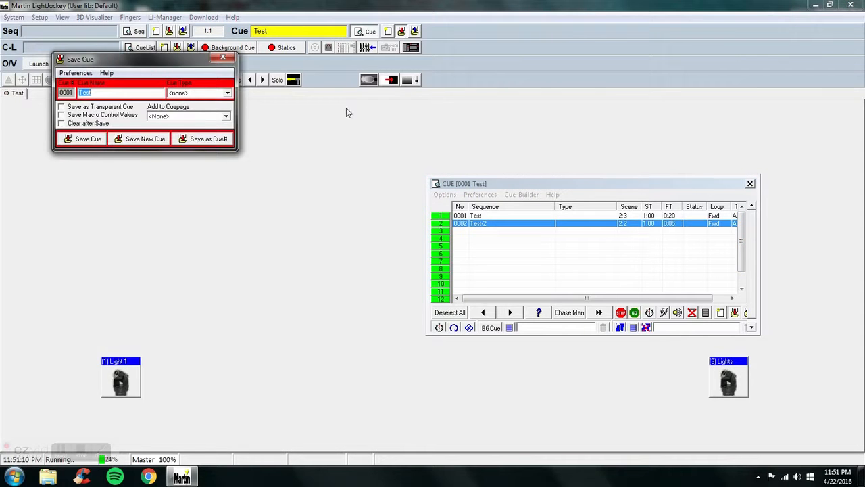
{"action": "left_click", "coordinate": [99, 143]}
{"action": "left_click", "coordinate": [396, 254]}
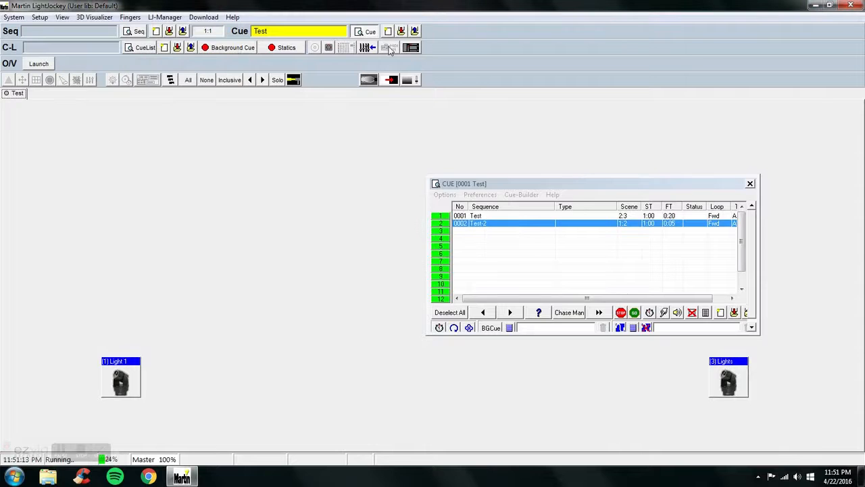
{"action": "left_click", "coordinate": [388, 32]}
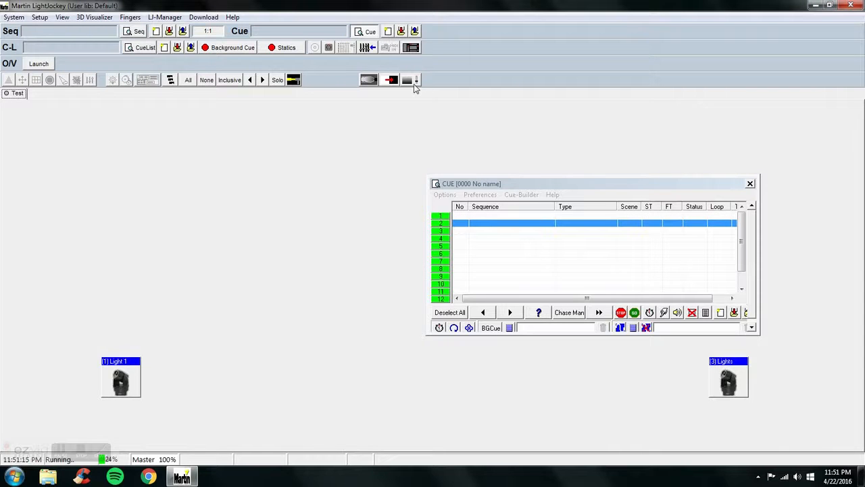
Step: Open the master intensity controls with their intensity groups window, move it aside and close the cue window
{"action": "left_click", "coordinate": [415, 82]}
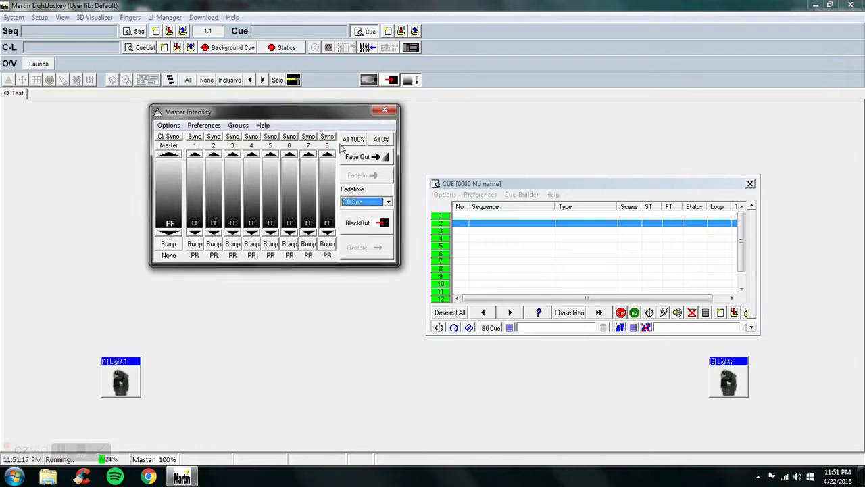
{"action": "left_click", "coordinate": [238, 125]}
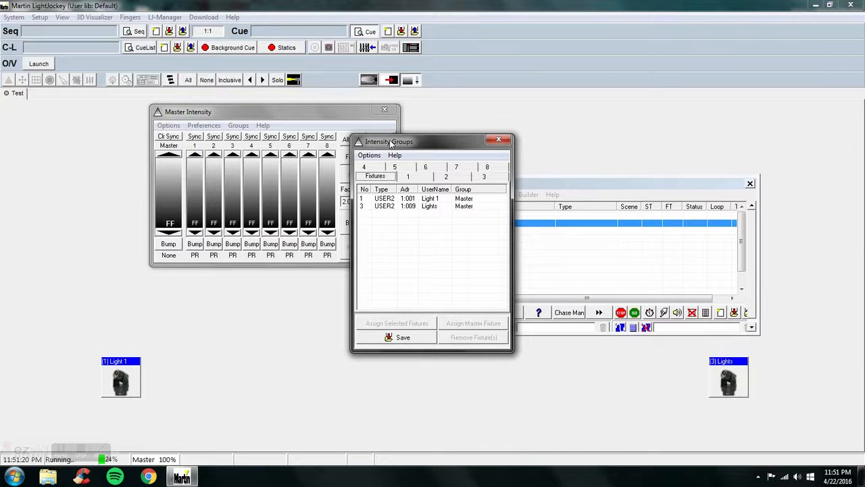
{"action": "left_click_drag", "start_coordinate": [388, 141], "coordinate": [465, 139]}
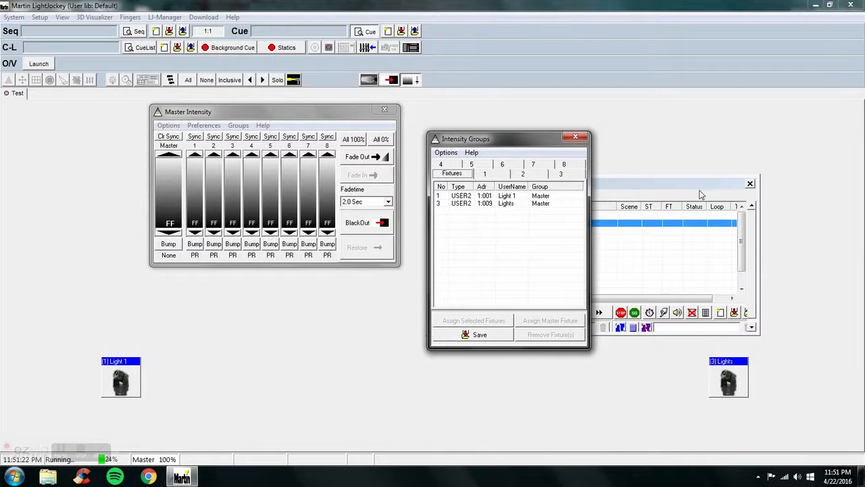
{"action": "left_click", "coordinate": [750, 184]}
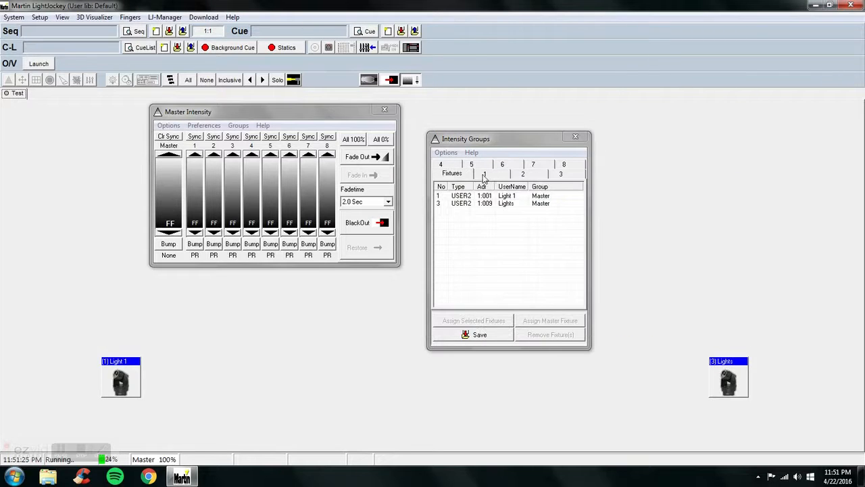
Step: Review the fixture and intensity group lists and assign the Light 1 fixture to intensity group 1
{"action": "left_click", "coordinate": [501, 175]}
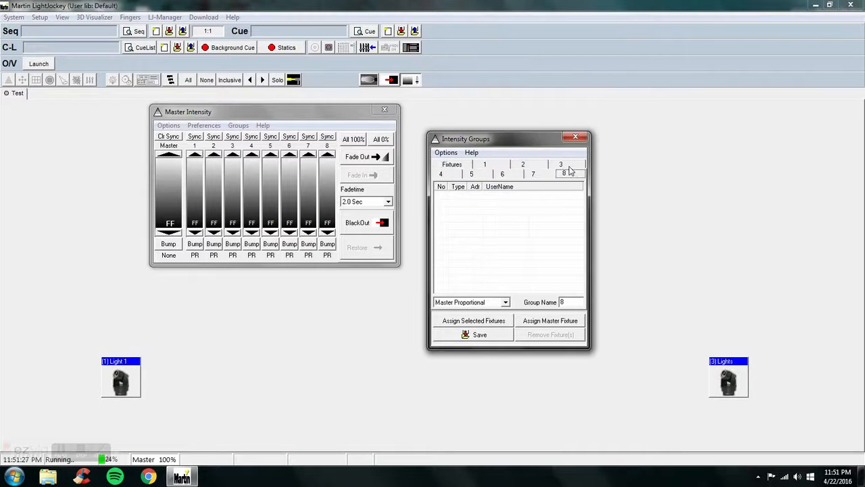
{"action": "left_click", "coordinate": [453, 169]}
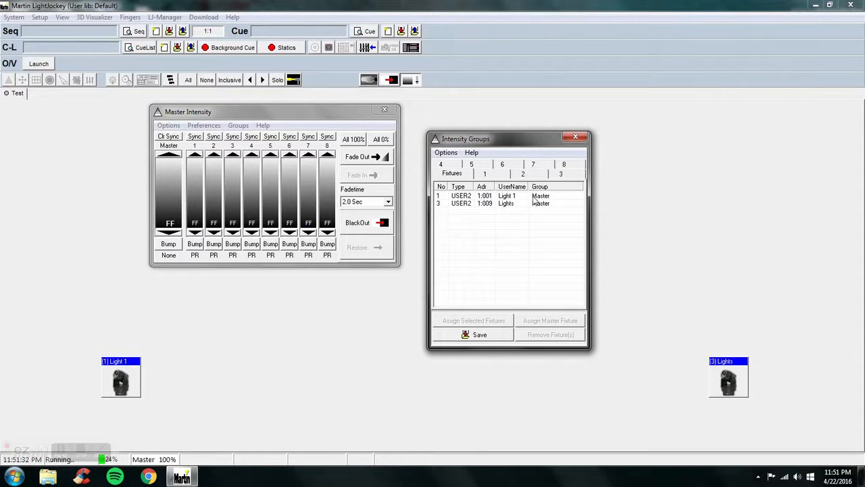
{"action": "left_click", "coordinate": [484, 175]}
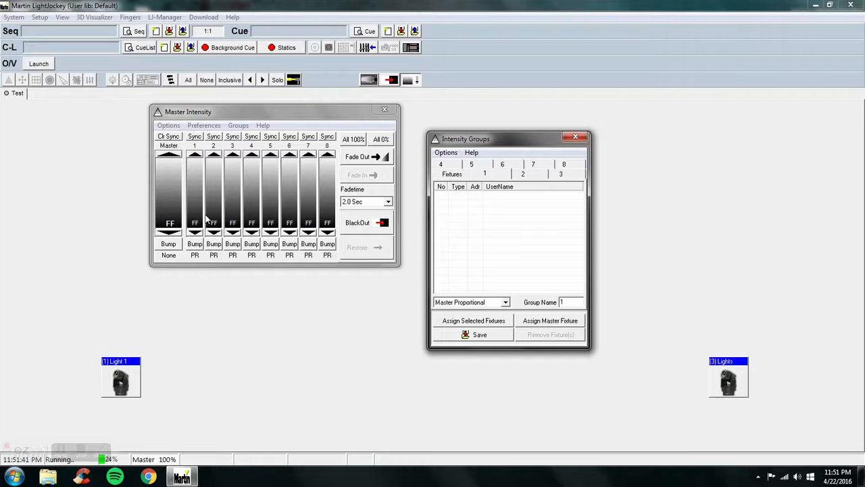
{"action": "left_click", "coordinate": [450, 175]}
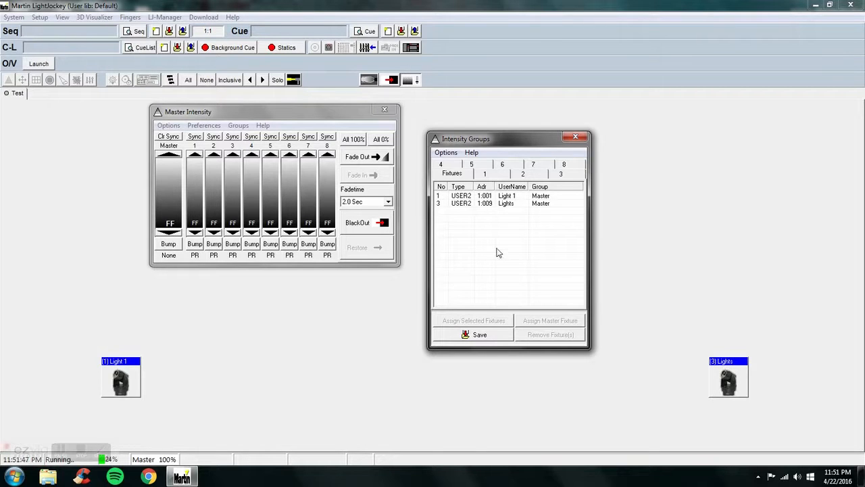
{"action": "left_click", "coordinate": [490, 177]}
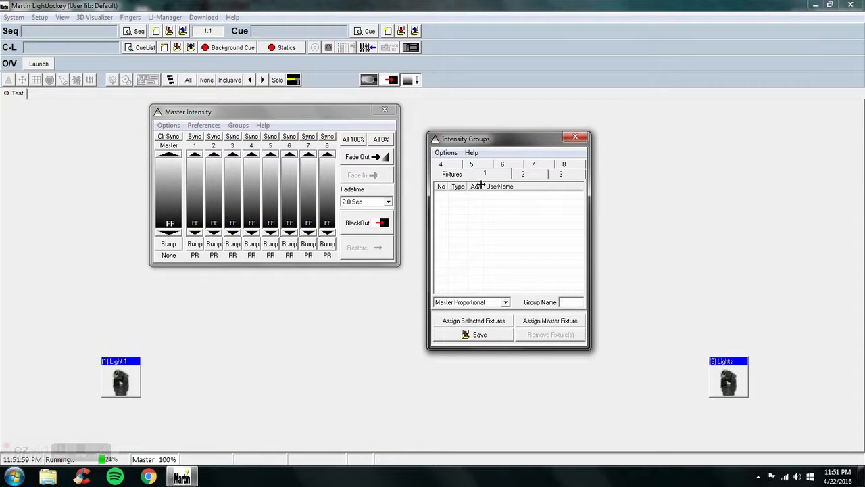
{"action": "left_click", "coordinate": [132, 381]}
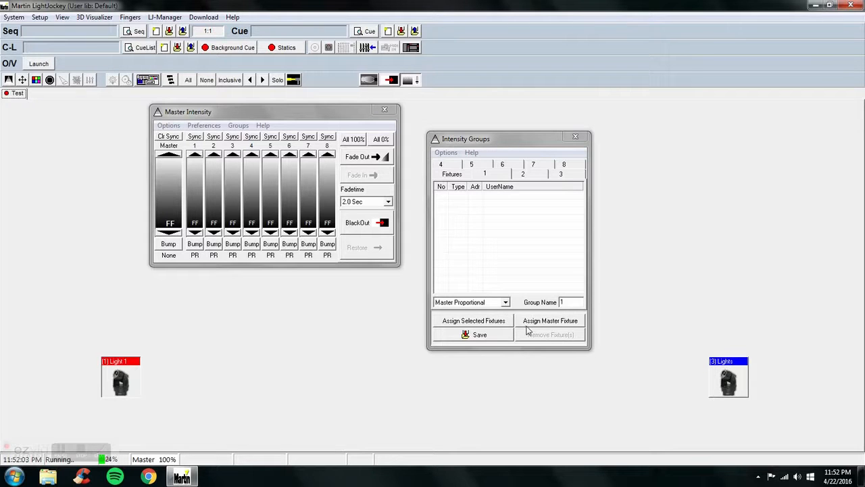
{"action": "left_click", "coordinate": [503, 324]}
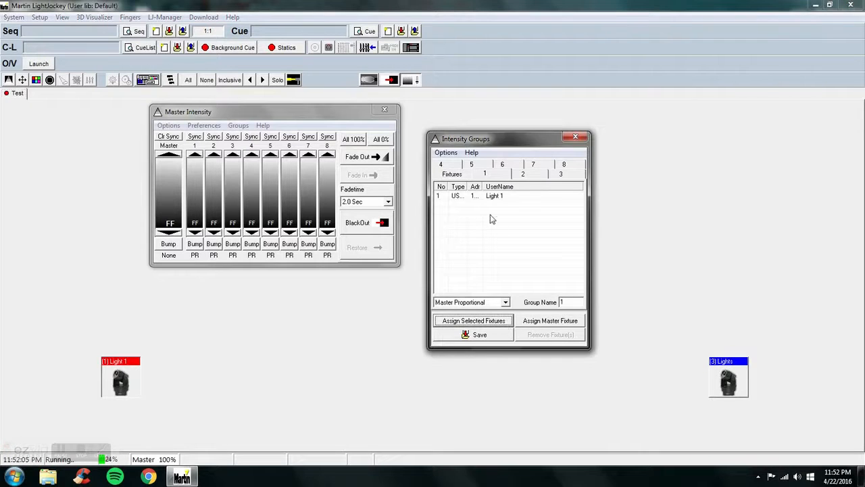
Step: Assign only the Lights fixture to intensity group 2, with Light 1 deselected
{"action": "left_click", "coordinate": [527, 177]}
{"action": "left_click", "coordinate": [132, 383]}
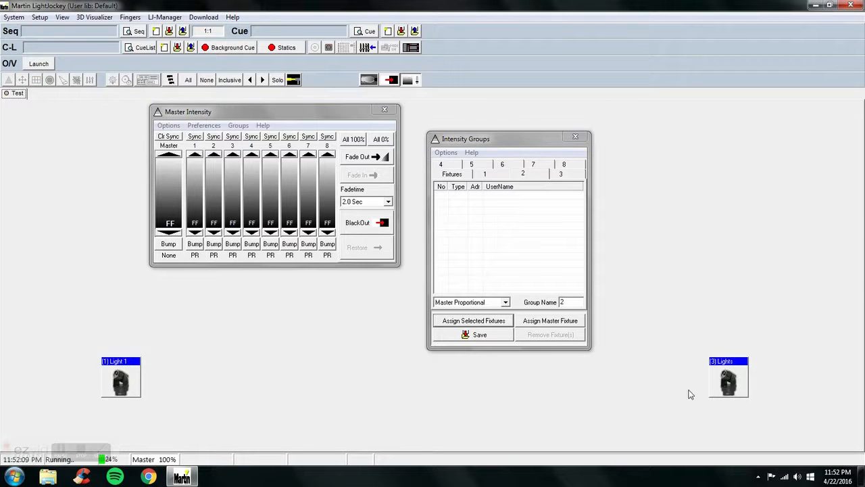
{"action": "left_click", "coordinate": [734, 384]}
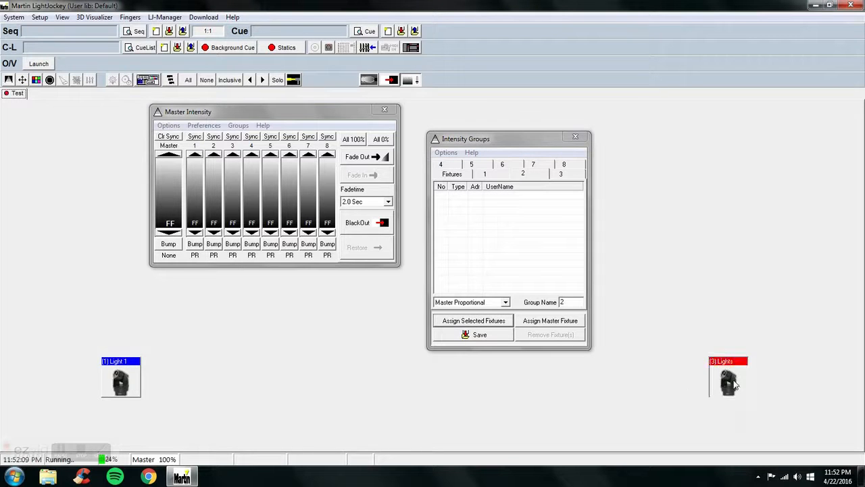
{"action": "left_click", "coordinate": [497, 323]}
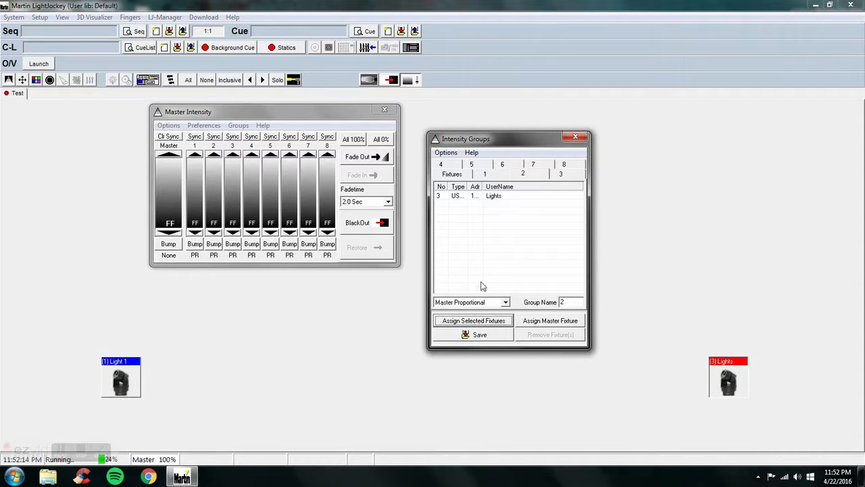
Step: Check the assignment in intensity group 1, close the intensity groups and save the changes
{"action": "left_click", "coordinate": [488, 174]}
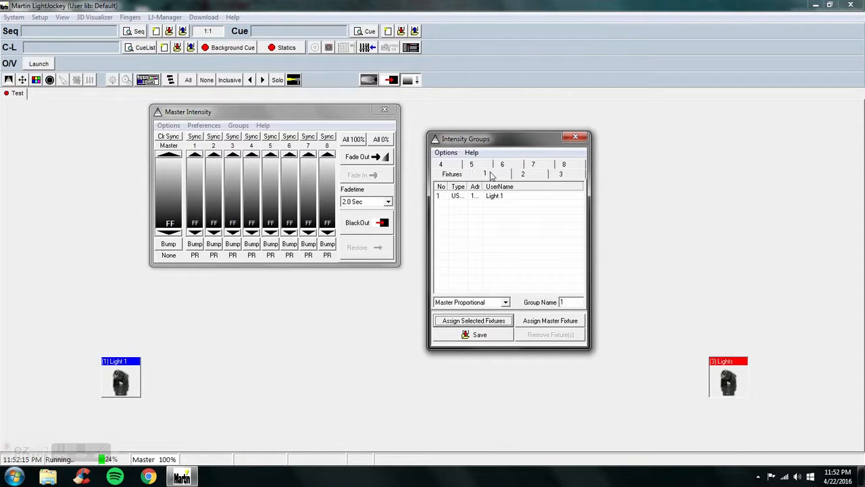
{"action": "left_click", "coordinate": [575, 137]}
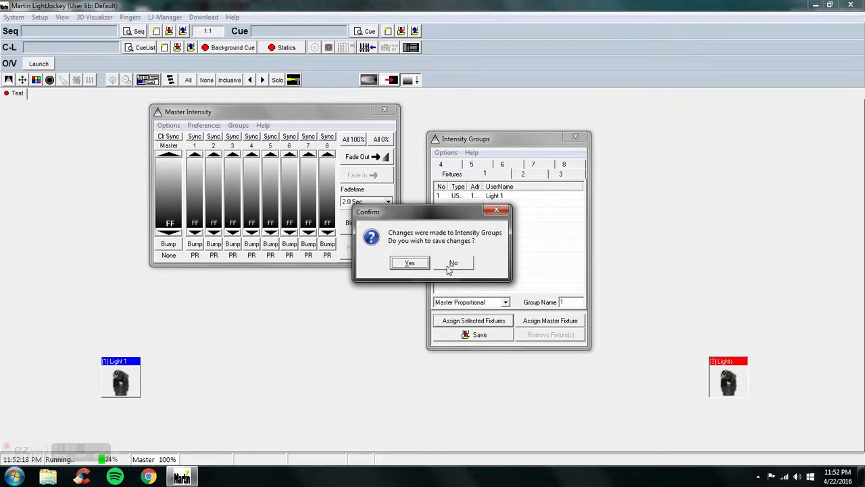
{"action": "left_click", "coordinate": [420, 267]}
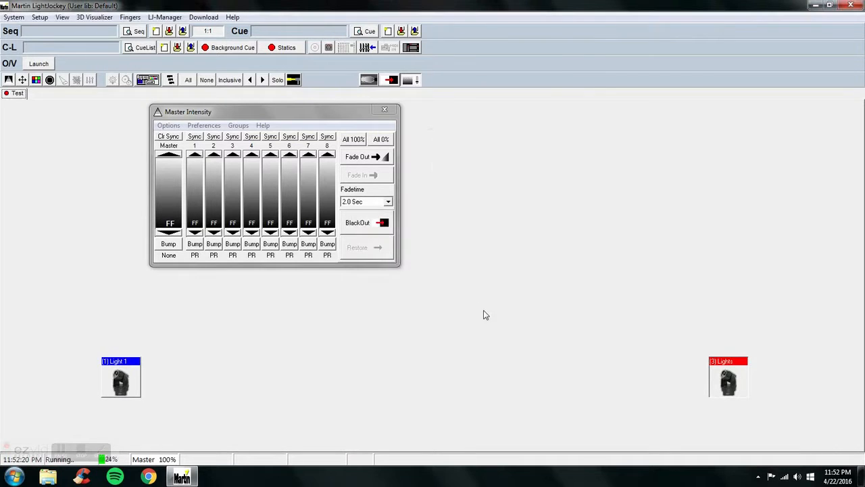
Step: Reopen the intensity groups to check groups 1, 2 and 3, save them again and close the window
{"action": "left_click", "coordinate": [233, 126]}
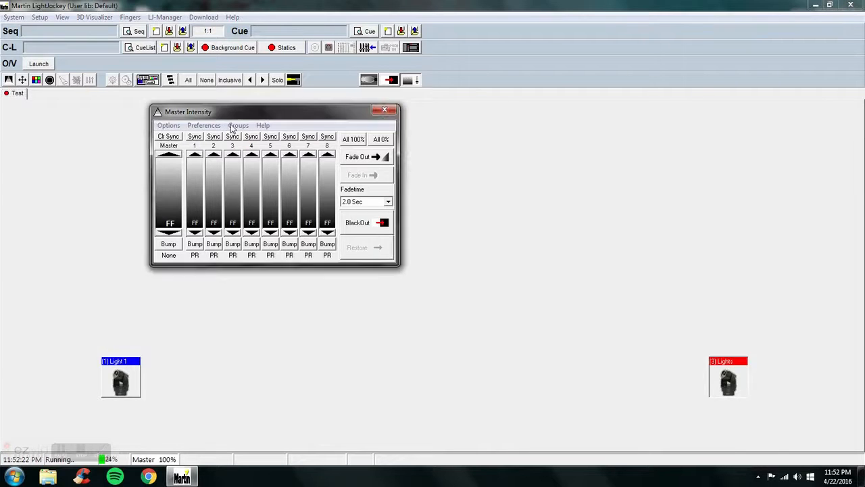
{"action": "left_click", "coordinate": [423, 178]}
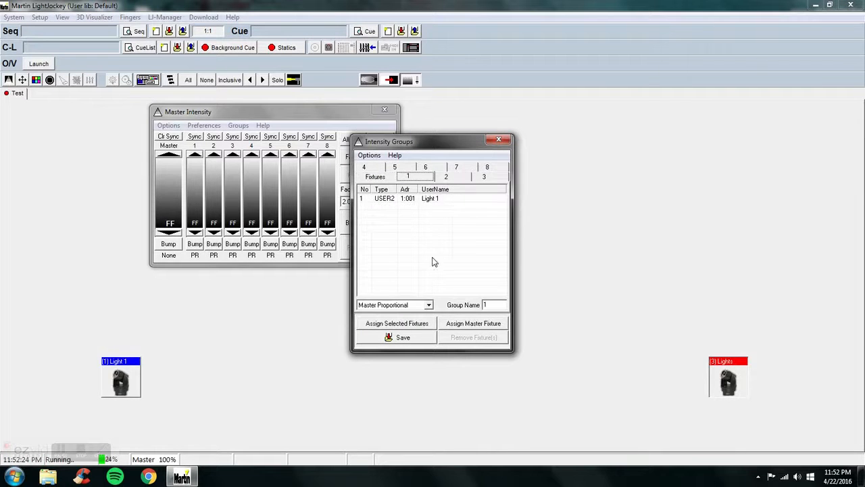
{"action": "left_click", "coordinate": [424, 325]}
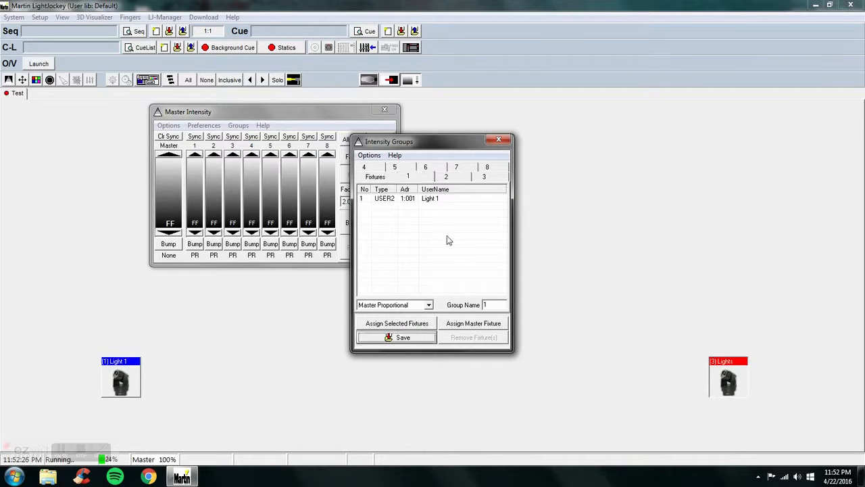
{"action": "left_click", "coordinate": [484, 178]}
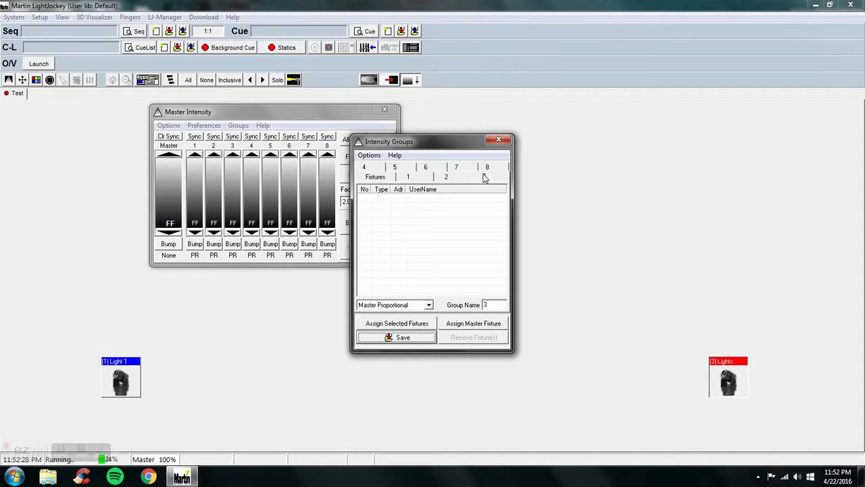
{"action": "left_click", "coordinate": [459, 180]}
{"action": "left_click", "coordinate": [499, 140]}
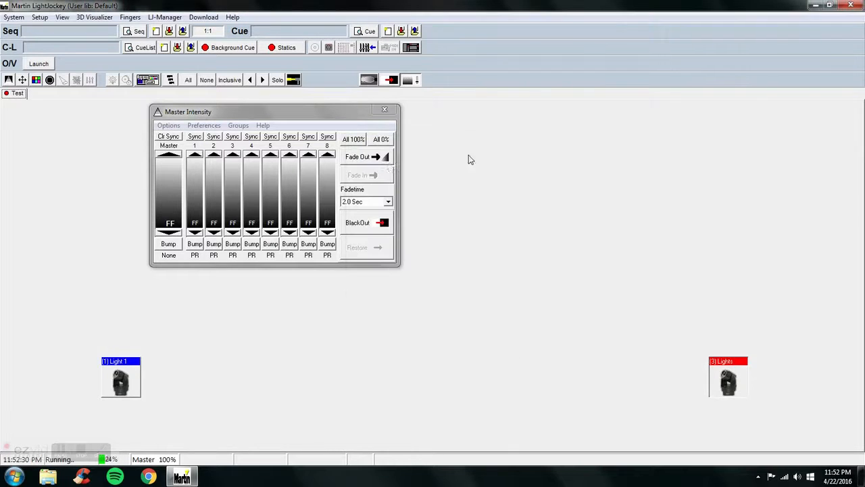
Step: Set the intensity of both Light 1 and Lights to 100% and deselect all fixtures
{"action": "left_click", "coordinate": [248, 112]}
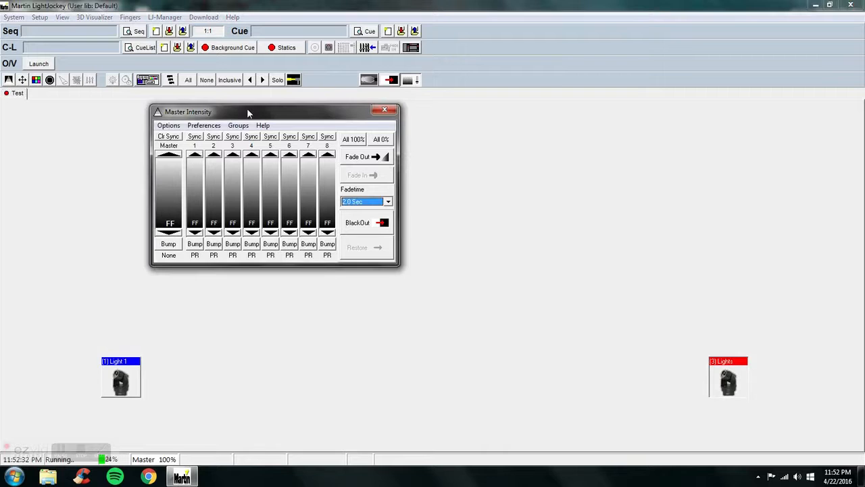
{"action": "left_click", "coordinate": [119, 369]}
{"action": "left_click", "coordinate": [147, 80]}
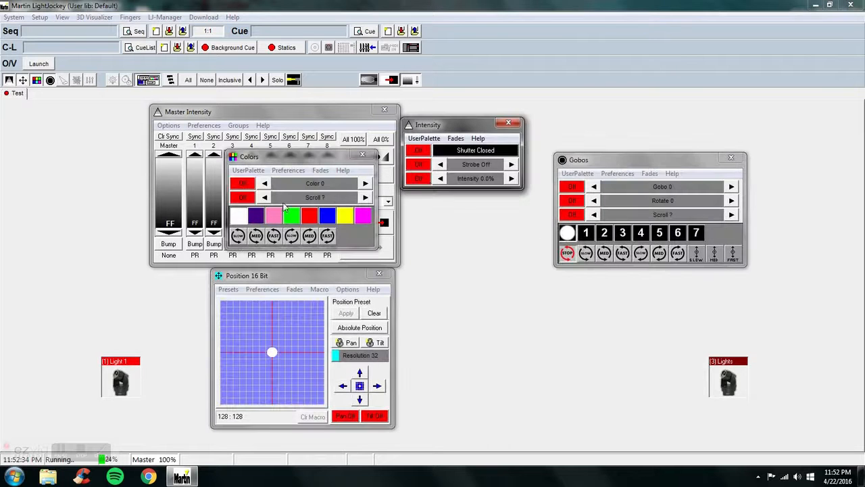
{"action": "left_click", "coordinate": [452, 178]}
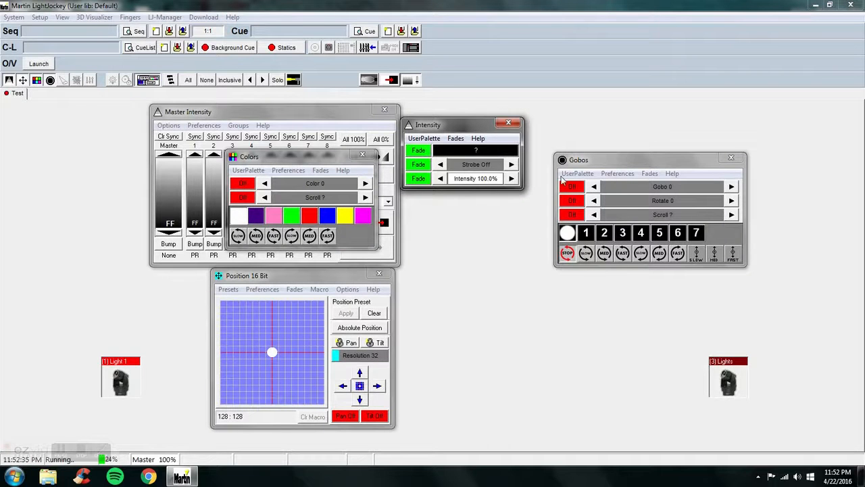
{"action": "left_click", "coordinate": [206, 80]}
Step: Test group 1 with Light 1's controls showing by lowering its master intensity to about zero and raising it back to full
{"action": "left_click", "coordinate": [134, 367]}
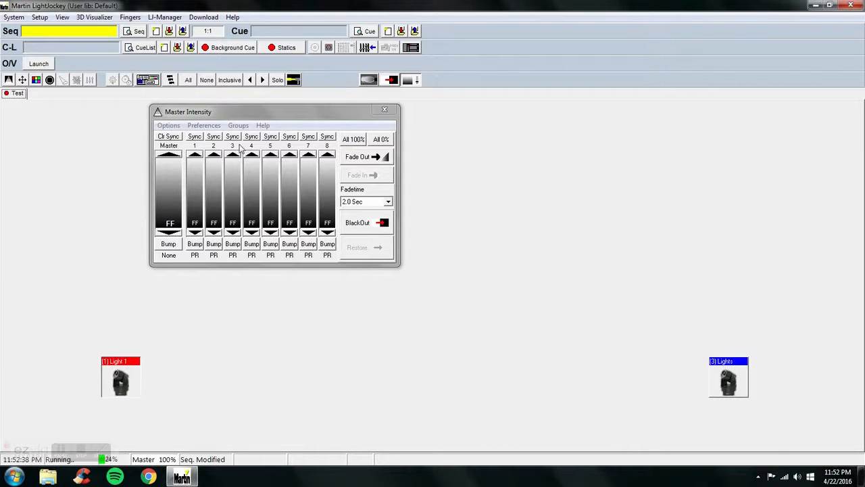
{"action": "left_click", "coordinate": [257, 115]}
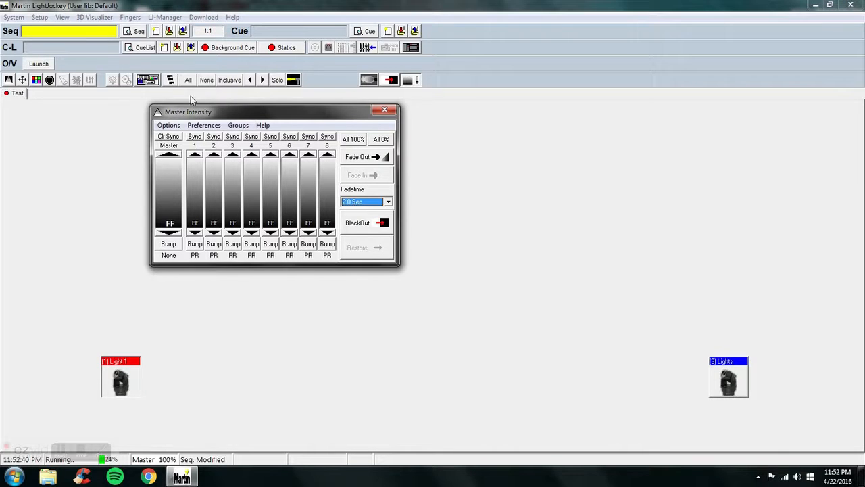
{"action": "left_click", "coordinate": [152, 81]}
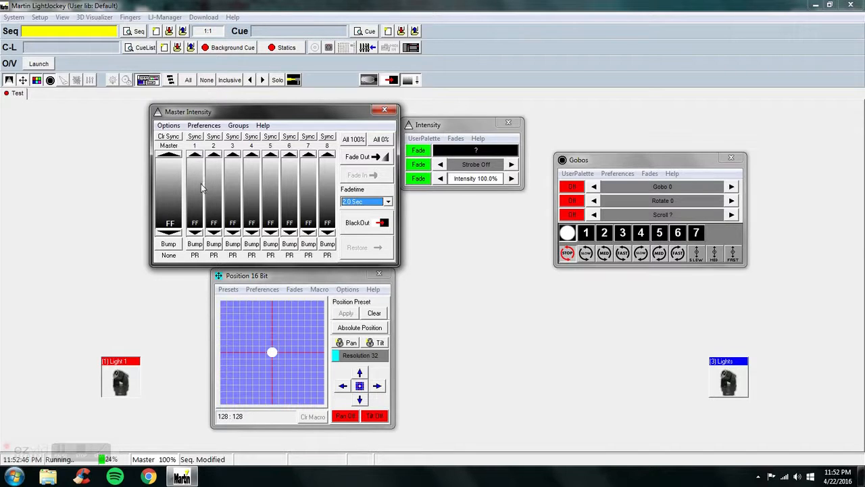
{"action": "left_click_drag", "start_coordinate": [196, 165], "coordinate": [199, 233]}
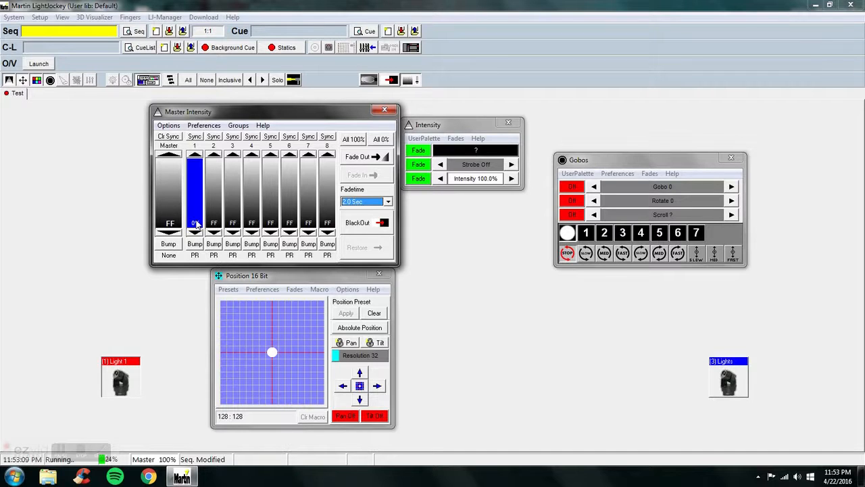
{"action": "left_click_drag", "start_coordinate": [195, 224], "coordinate": [203, 157]}
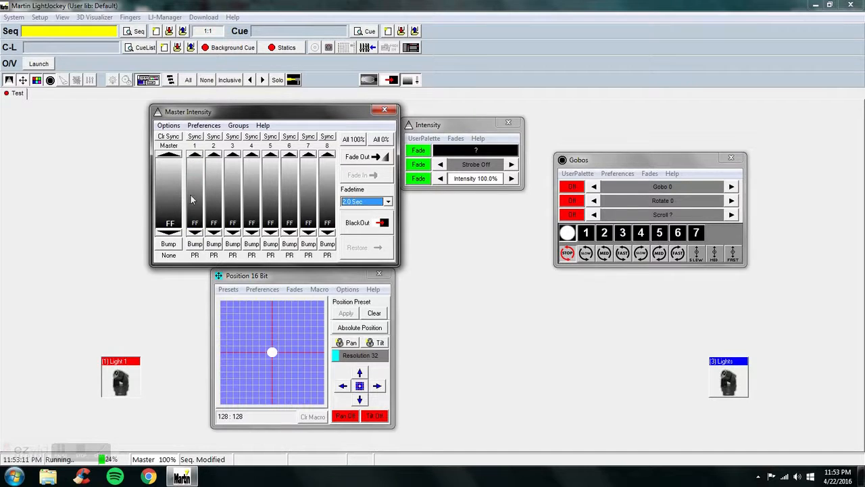
Step: Select only the Lights fixture, show its controls and test the master intensity of group 2, leaving it at full
{"action": "left_click", "coordinate": [266, 112]}
{"action": "left_click", "coordinate": [726, 365]}
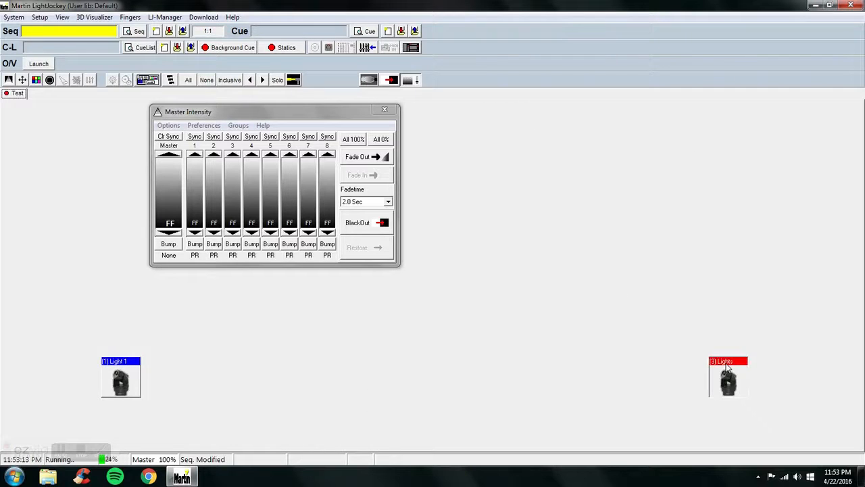
{"action": "left_click", "coordinate": [146, 83]}
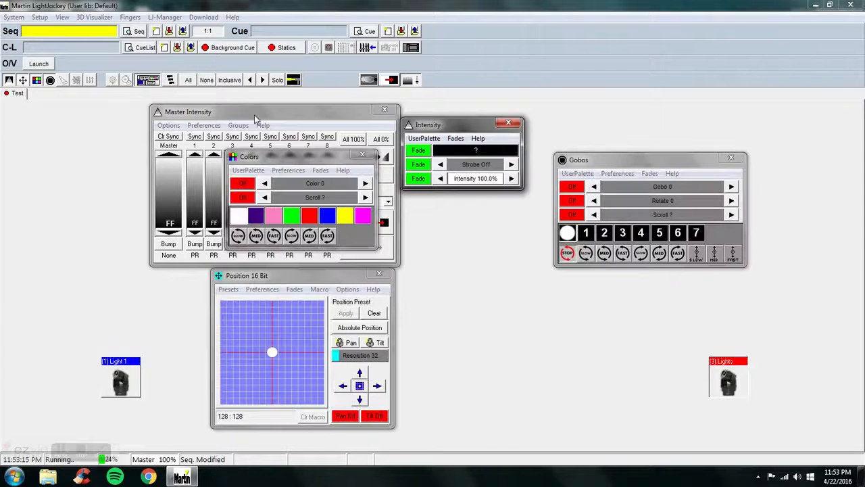
{"action": "left_click", "coordinate": [254, 114]}
{"action": "left_click_drag", "start_coordinate": [215, 171], "coordinate": [211, 146]}
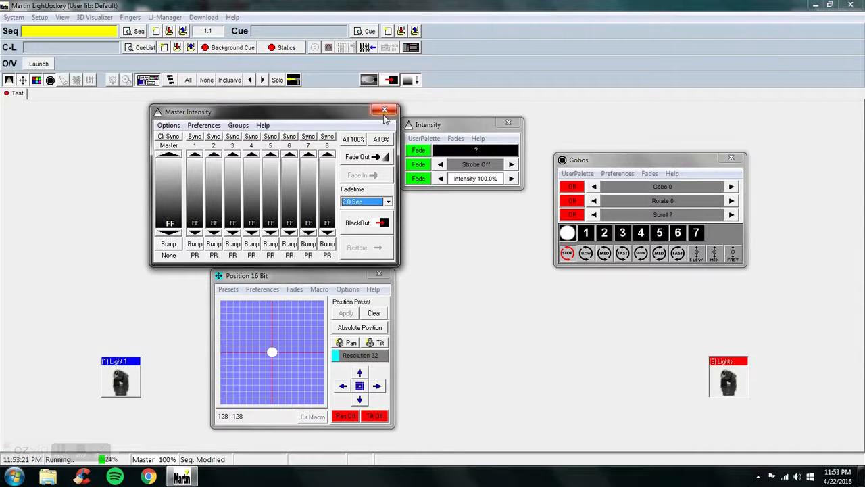
Step: View the Intensity window's fade status settings and the user intensity palette, closing both without changes
{"action": "left_click", "coordinate": [428, 126]}
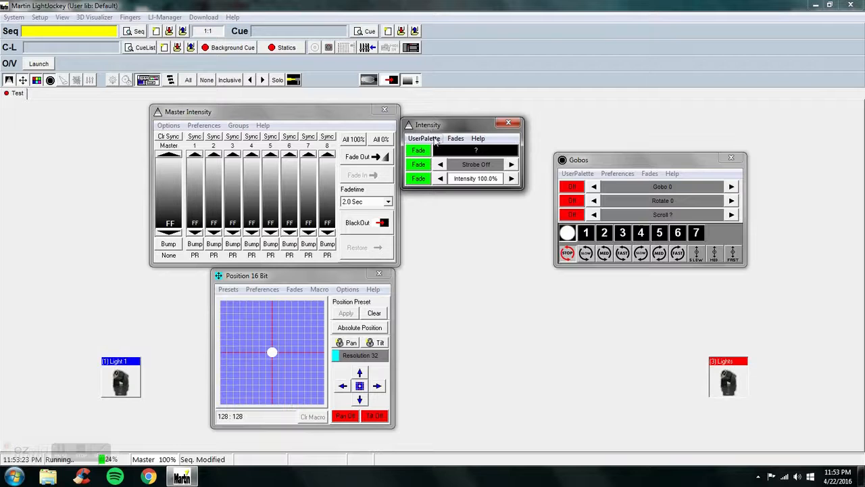
{"action": "left_click", "coordinate": [457, 139]}
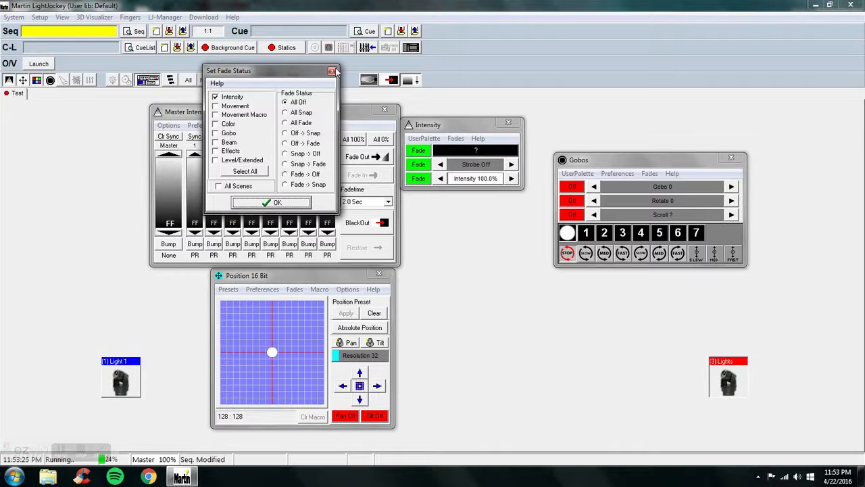
{"action": "left_click", "coordinate": [332, 71]}
{"action": "left_click", "coordinate": [415, 139]}
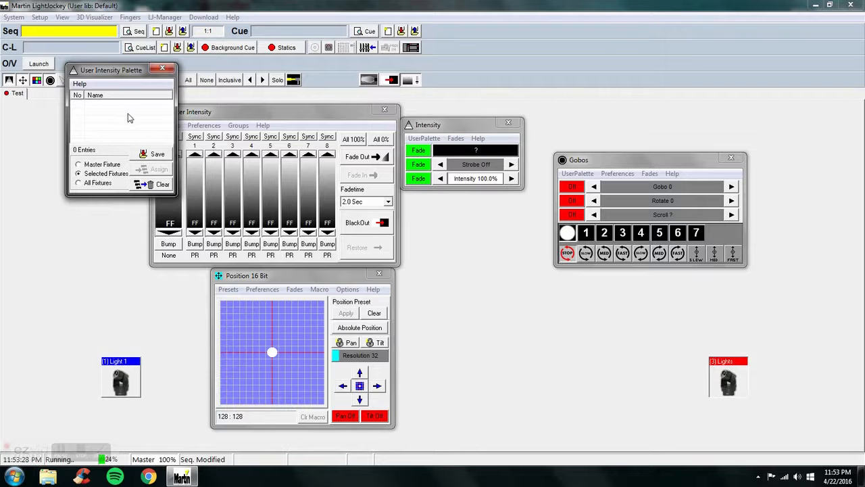
{"action": "left_click", "coordinate": [162, 68]}
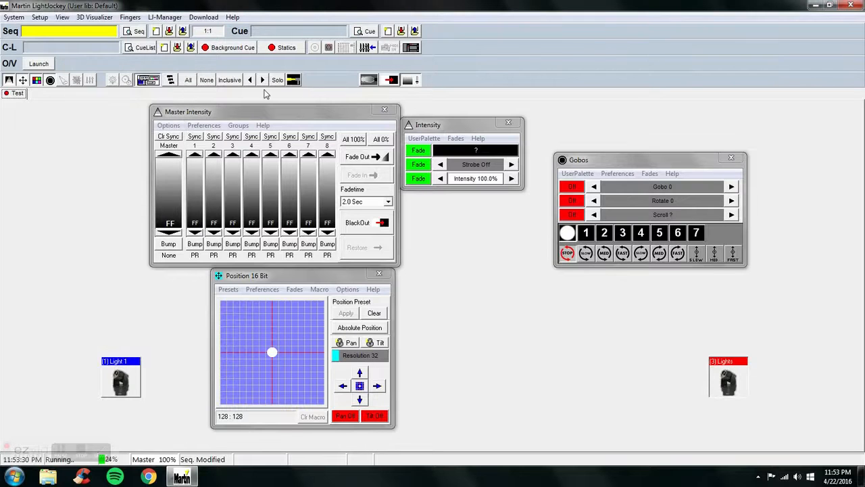
Step: Rearrange the Position 16 Bit and Master Intensity windows so that the Colors window is uncovered and no windows overlap
{"action": "left_click", "coordinate": [359, 115]}
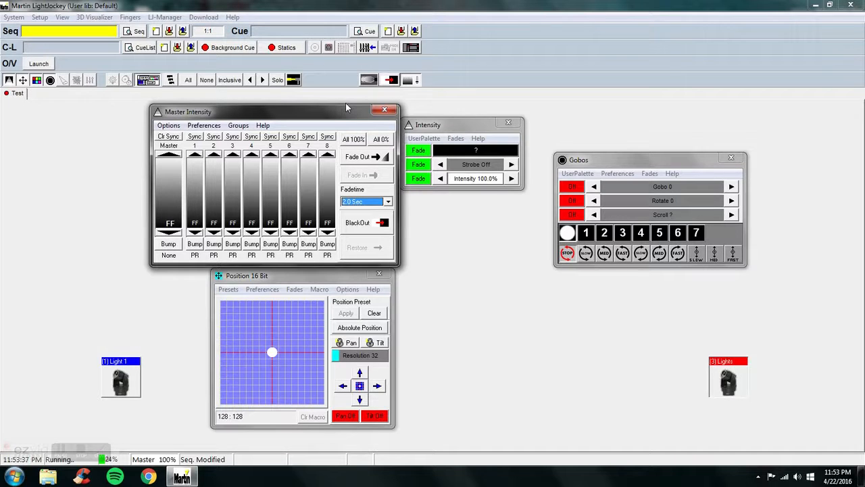
{"action": "left_click", "coordinate": [332, 279]}
{"action": "mouse_move", "coordinate": [331, 279]}
{"action": "left_mouse_down"}
{"action": "mouse_move", "coordinate": [282, 280]}
{"action": "mouse_move", "coordinate": [320, 297]}
{"action": "mouse_move", "coordinate": [319, 285]}
{"action": "left_mouse_up"}
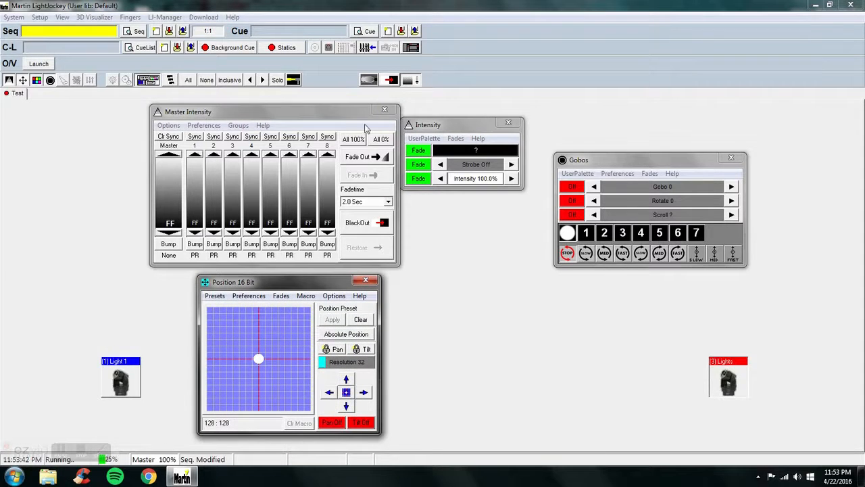
{"action": "left_click_drag", "start_coordinate": [354, 116], "coordinate": [602, 296]}
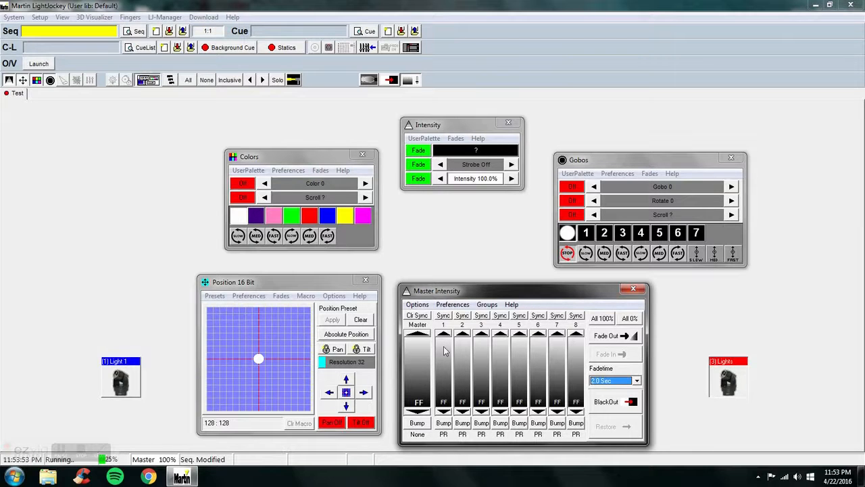
Step: Test the overall Master fader by lowering it to 0% and raising it back to 100%
{"action": "left_click", "coordinate": [419, 352]}
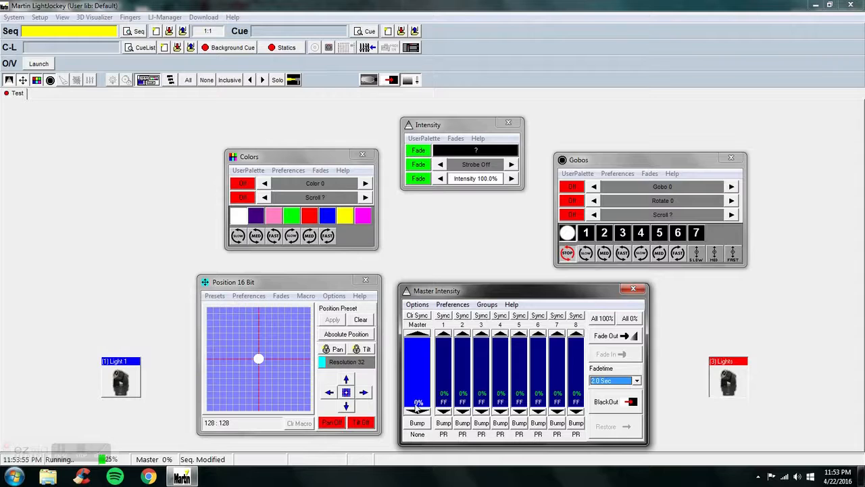
{"action": "left_click_drag", "start_coordinate": [417, 408], "coordinate": [413, 432]}
{"action": "left_click_drag", "start_coordinate": [418, 403], "coordinate": [422, 275]}
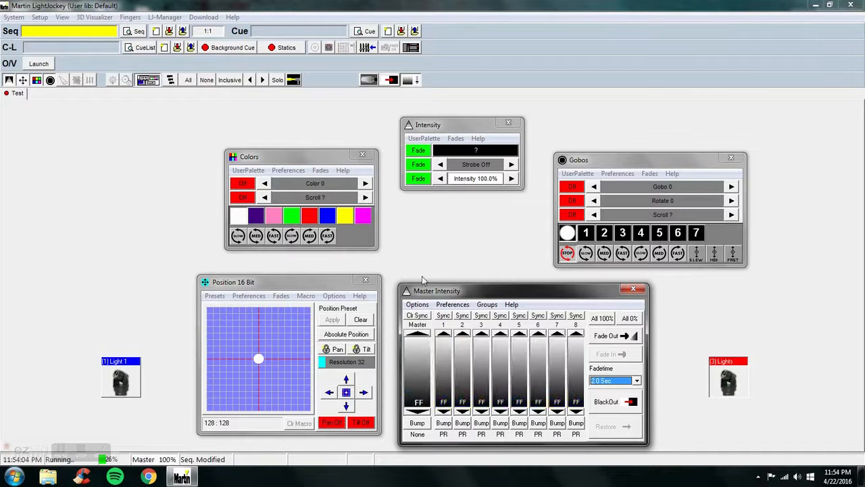
Step: Deselect all fixtures and review which intensity group each fixture is assigned to
{"action": "left_click", "coordinate": [207, 80]}
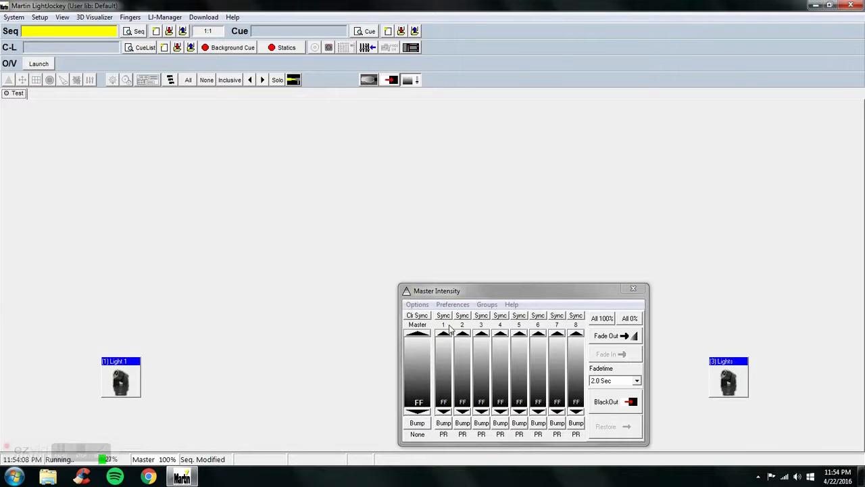
{"action": "left_click", "coordinate": [487, 305]}
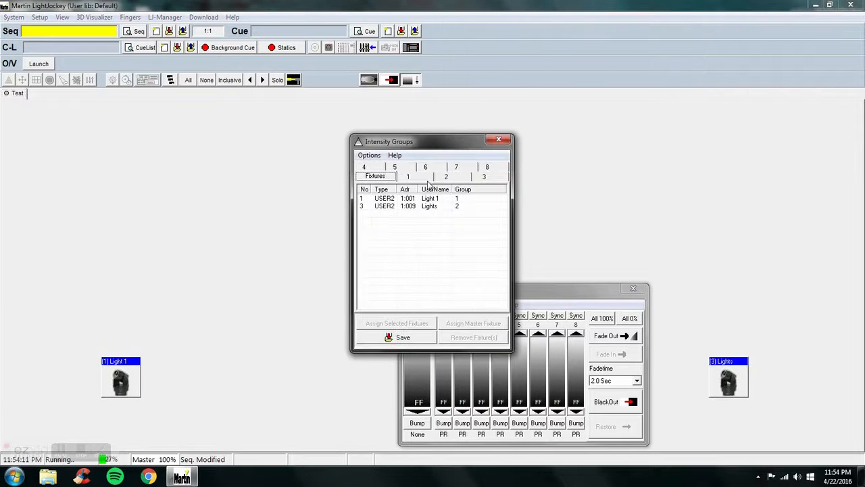
{"action": "left_click", "coordinate": [498, 140]}
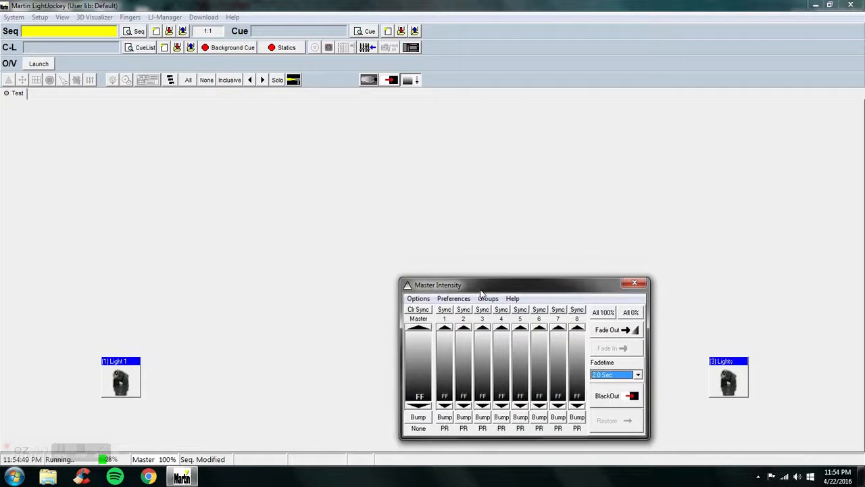
Step: Close the Master Intensity window and view the list of saved sequences
{"action": "left_click_drag", "start_coordinate": [479, 295], "coordinate": [485, 275]}
{"action": "left_click", "coordinate": [639, 270]}
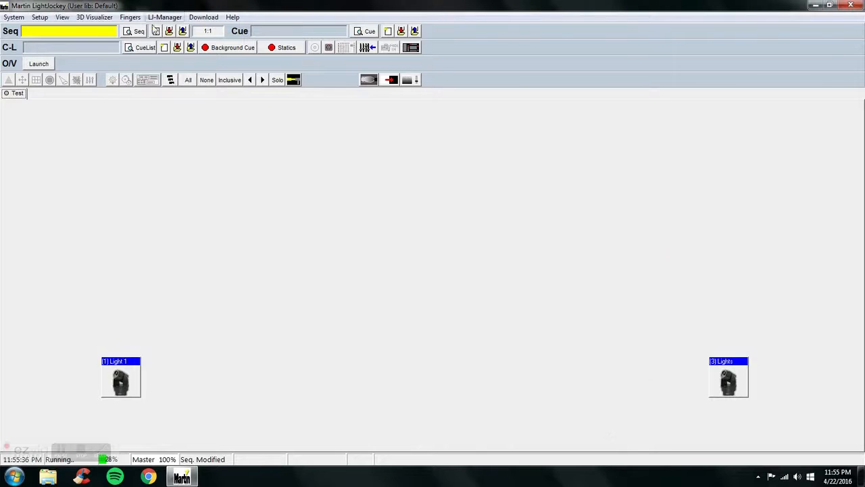
{"action": "left_click", "coordinate": [182, 32]}
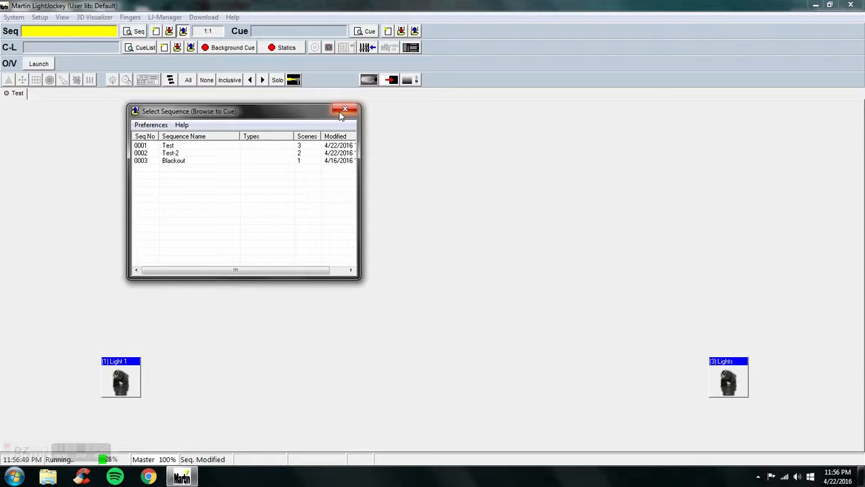
{"action": "left_click", "coordinate": [344, 110]}
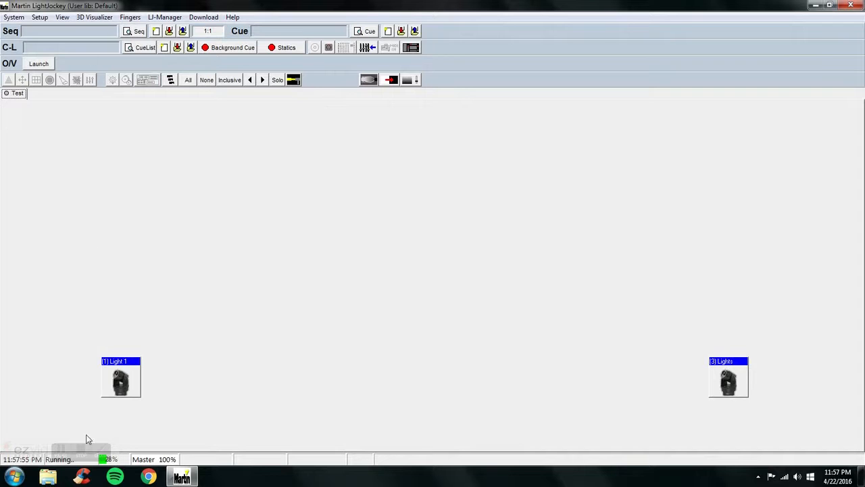
{"action": "left_click", "coordinate": [101, 453]}
{"action": "left_click", "coordinate": [23, 278]}
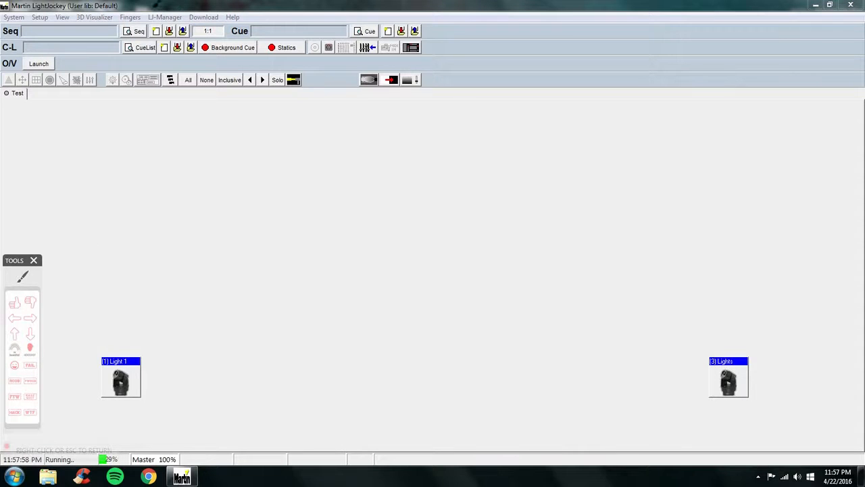
{"action": "mouse_move", "coordinate": [65, 3]}
{"action": "left_mouse_down"}
{"action": "mouse_move", "coordinate": [126, 6]}
{"action": "mouse_move", "coordinate": [68, 4]}
{"action": "left_mouse_up"}
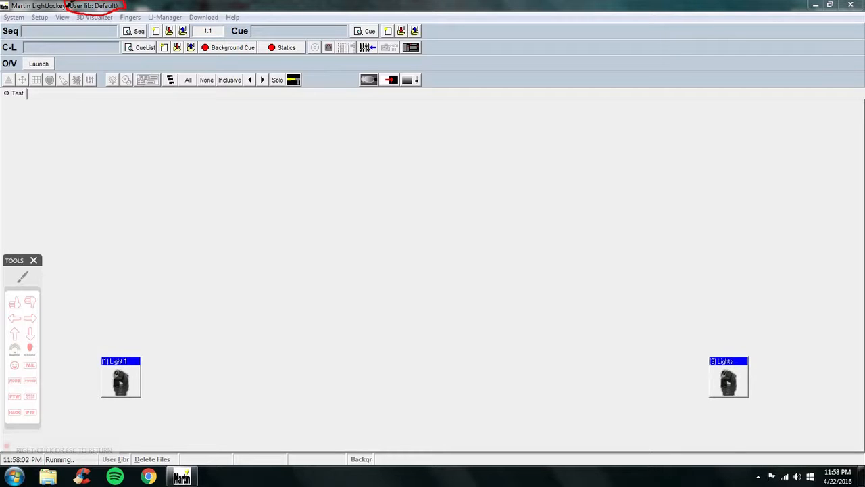
{"action": "left_click", "coordinate": [34, 262]}
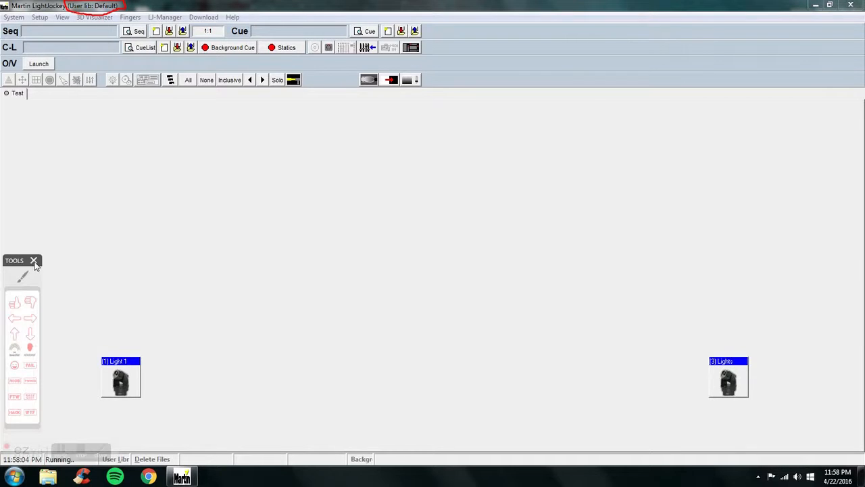
Step: Open the user libraries and look through the Default, Training and Training LJ MSD entries
{"action": "left_click", "coordinate": [12, 17]}
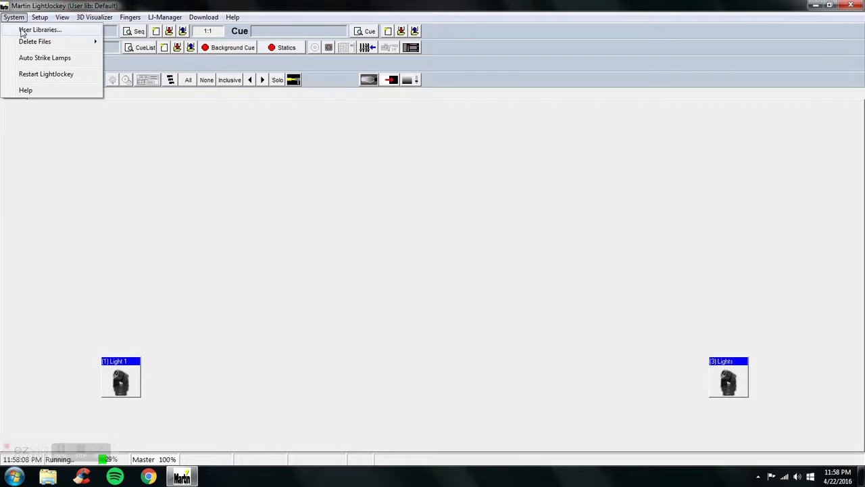
{"action": "left_click", "coordinate": [31, 29]}
{"action": "left_click", "coordinate": [312, 202]}
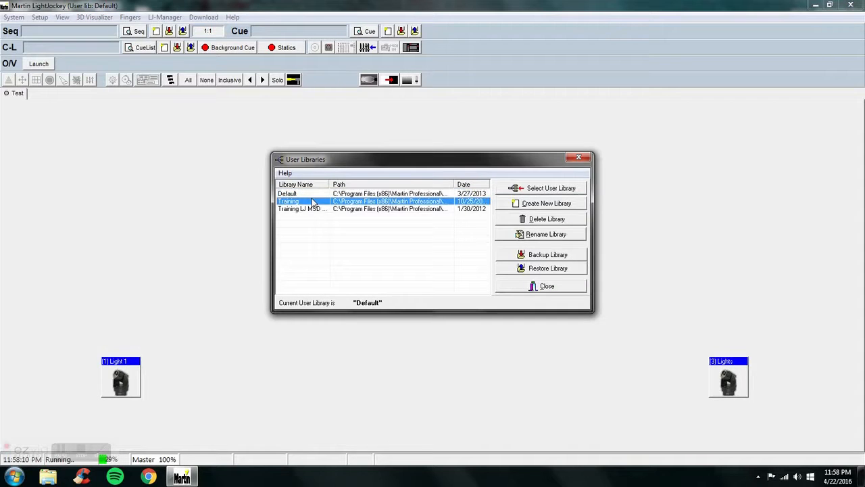
{"action": "left_click", "coordinate": [318, 193]}
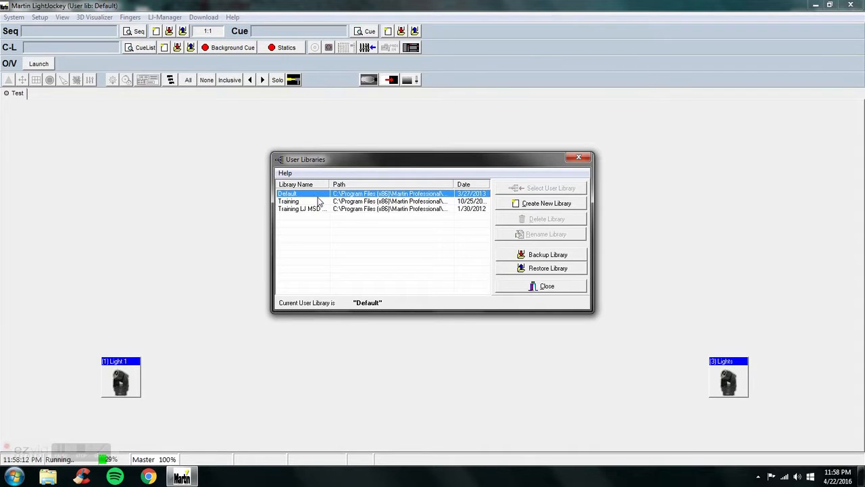
{"action": "left_click", "coordinate": [319, 203]}
{"action": "left_click", "coordinate": [319, 209]}
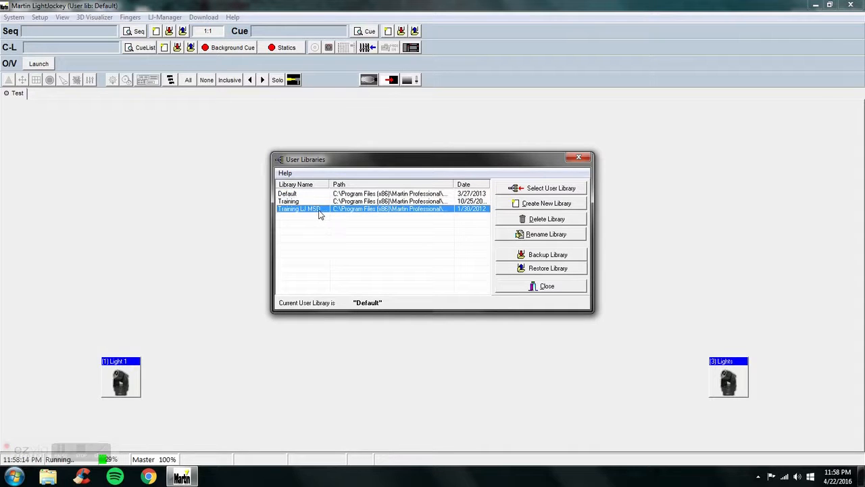
{"action": "left_click", "coordinate": [319, 201]}
{"action": "left_click", "coordinate": [317, 195]}
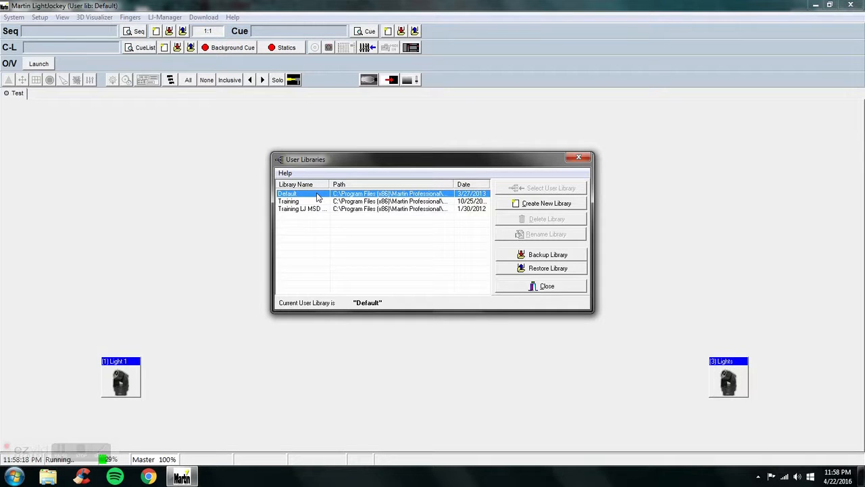
{"action": "left_click", "coordinate": [321, 202]}
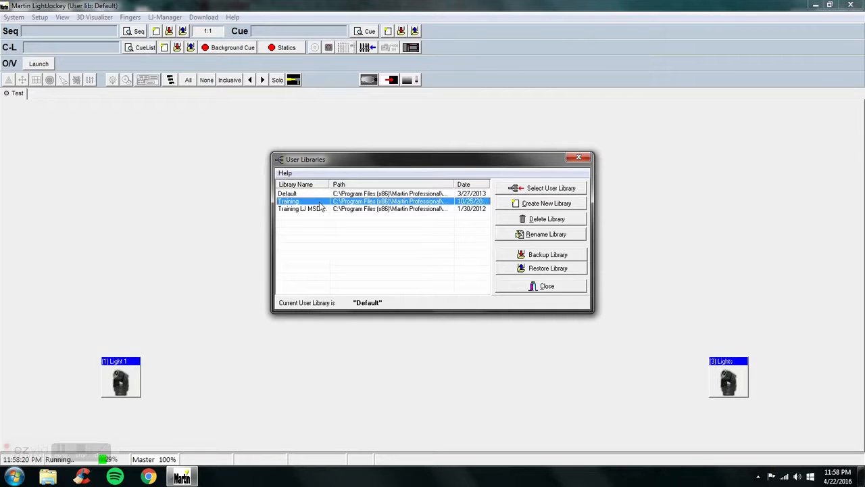
{"action": "left_click", "coordinate": [321, 209]}
Step: Select the Training user library and restart LightJockey in it
{"action": "left_click", "coordinate": [323, 202]}
{"action": "left_click", "coordinate": [527, 191]}
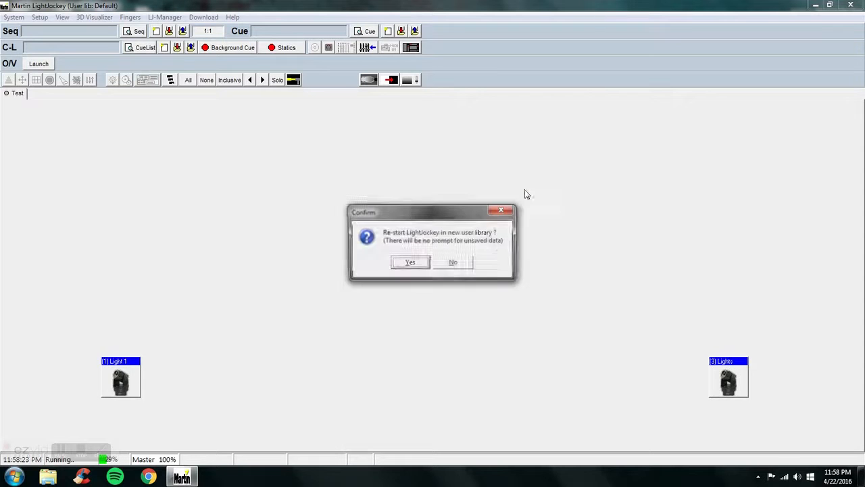
{"action": "left_click", "coordinate": [418, 266]}
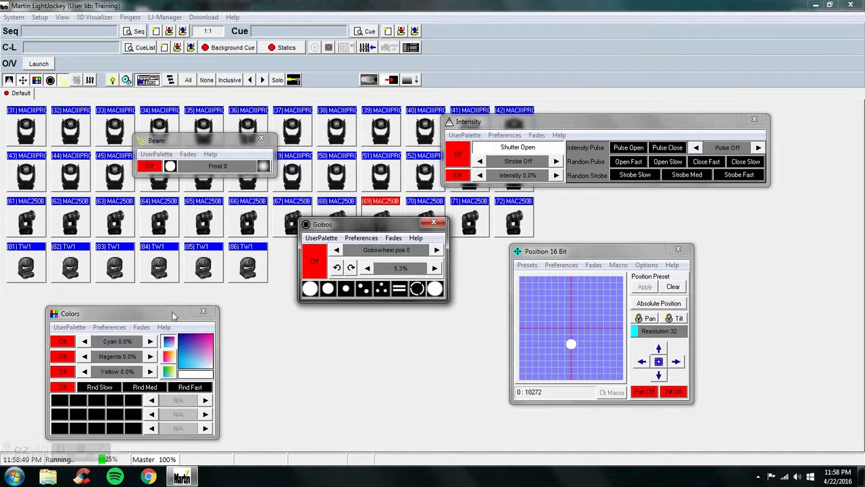
Step: Try the position and color controls of MAC250B fixture 69, aiming it at about 4480 : -21184, and deselect all fixtures
{"action": "left_click_drag", "start_coordinate": [159, 318], "coordinate": [228, 222]}
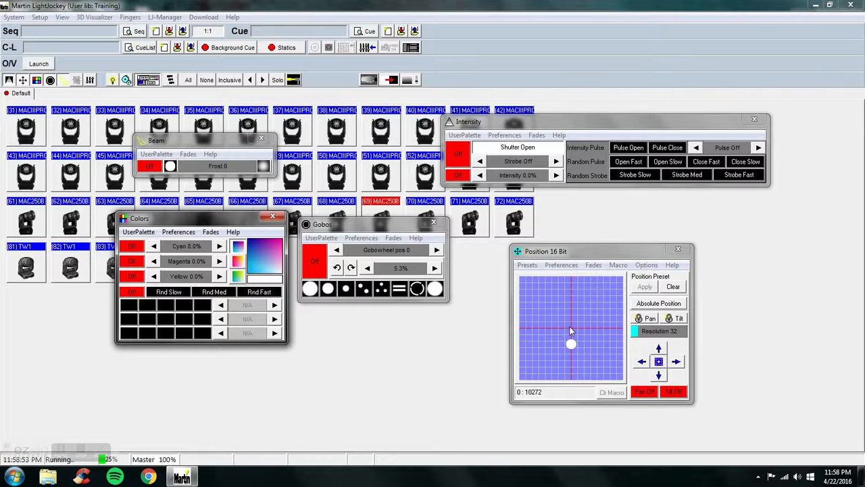
{"action": "left_click_drag", "start_coordinate": [570, 341], "coordinate": [578, 294]}
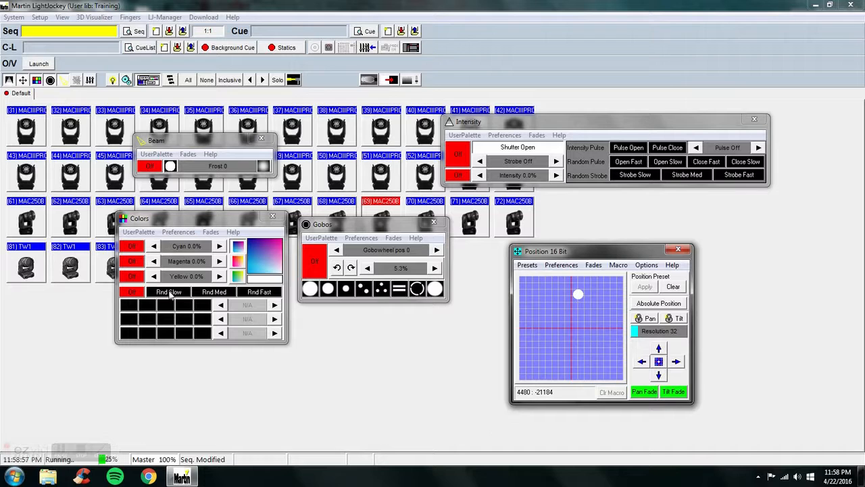
{"action": "left_click", "coordinate": [257, 258]}
{"action": "left_click_drag", "start_coordinate": [253, 277], "coordinate": [296, 240]}
{"action": "left_click", "coordinate": [273, 216]}
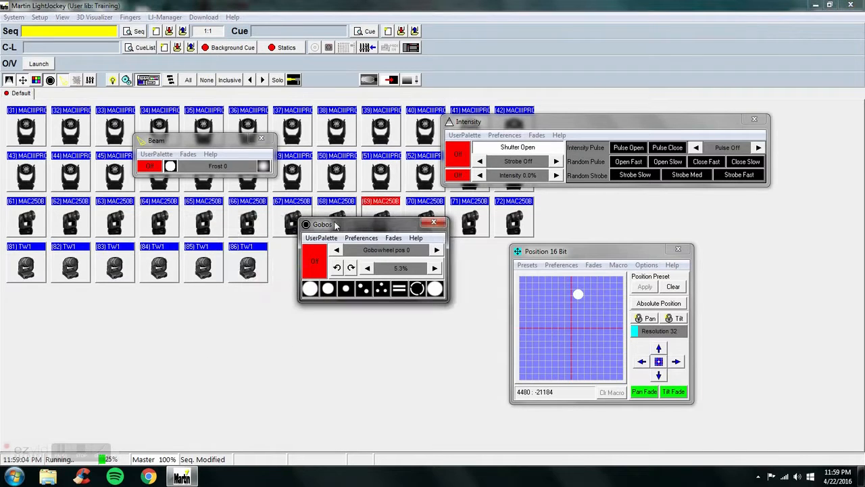
{"action": "left_click", "coordinate": [209, 81]}
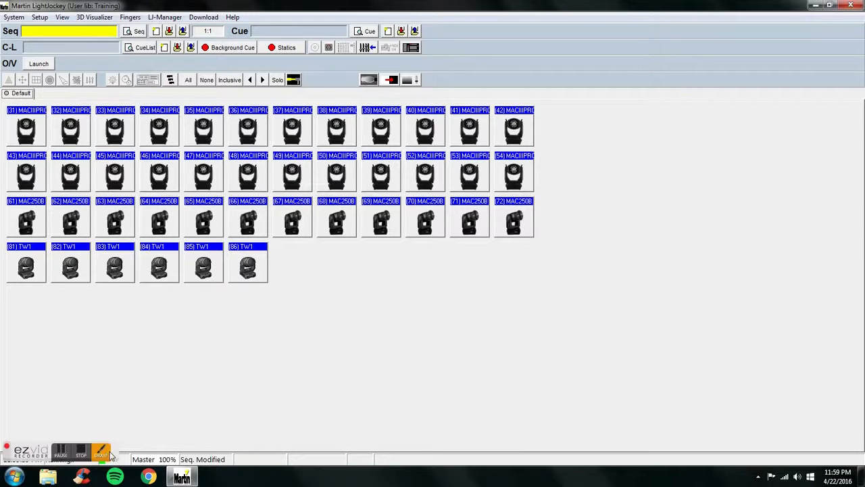
{"action": "left_click", "coordinate": [110, 454]}
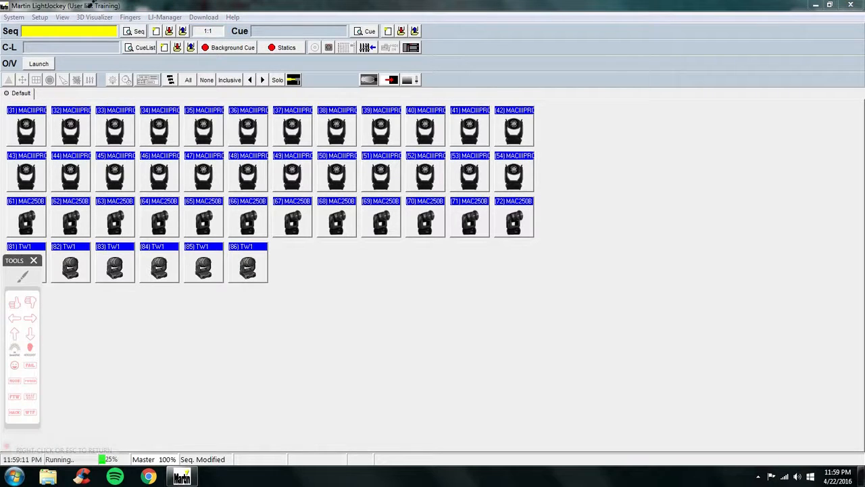
{"action": "mouse_move", "coordinate": [90, 5]}
{"action": "left_mouse_down"}
{"action": "mouse_move", "coordinate": [69, 7]}
{"action": "mouse_move", "coordinate": [131, 15]}
{"action": "mouse_move", "coordinate": [128, 2]}
{"action": "left_mouse_up"}
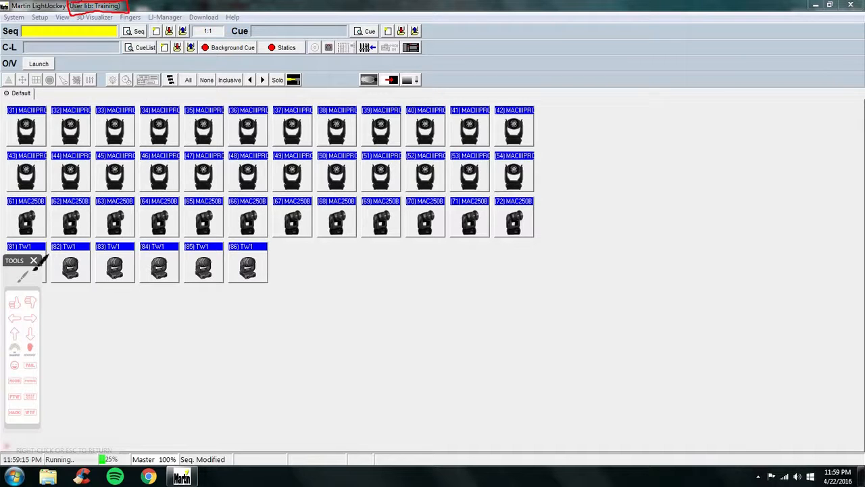
{"action": "left_click", "coordinate": [33, 260]}
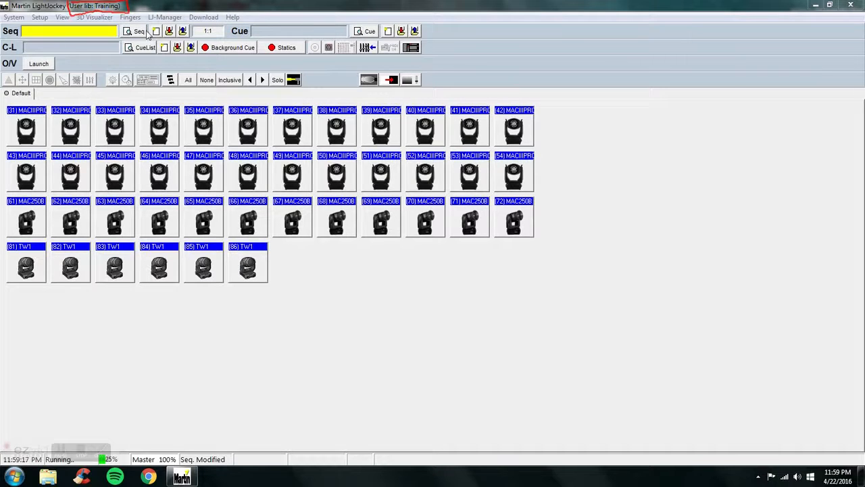
Step: Create a new user library named TUT without copying files from the current library
{"action": "left_click", "coordinate": [16, 18]}
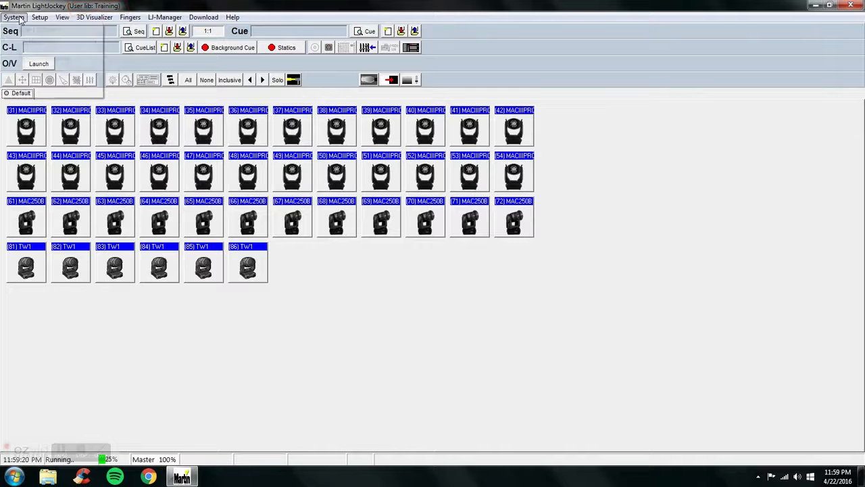
{"action": "left_click", "coordinate": [27, 30]}
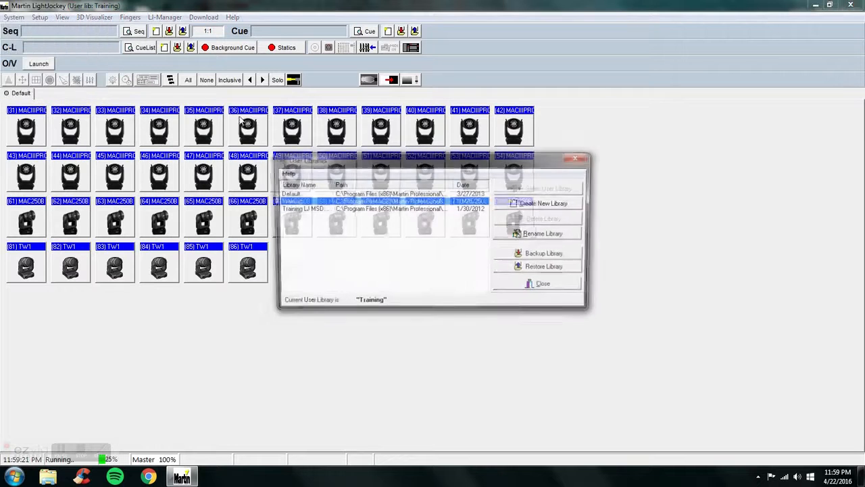
{"action": "left_click", "coordinate": [551, 203]}
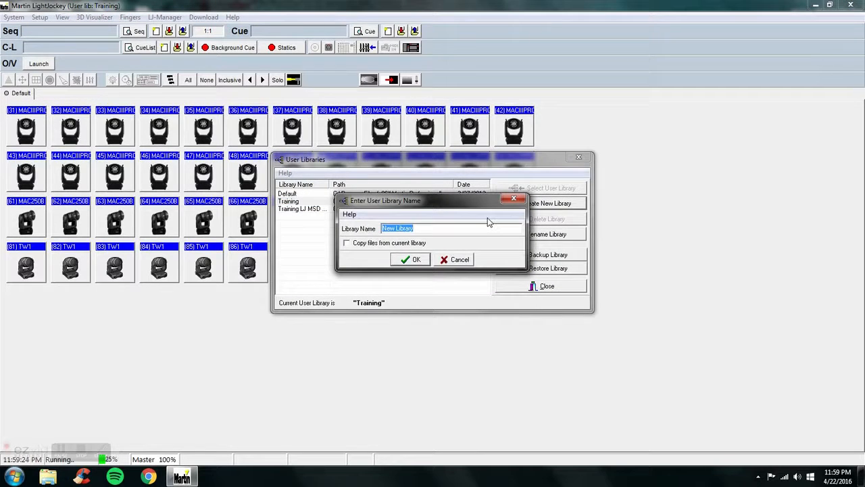
{"action": "key", "text": "BackSpace"}
{"action": "type", "text": "TuT"}
{"action": "left_click", "coordinate": [414, 260]}
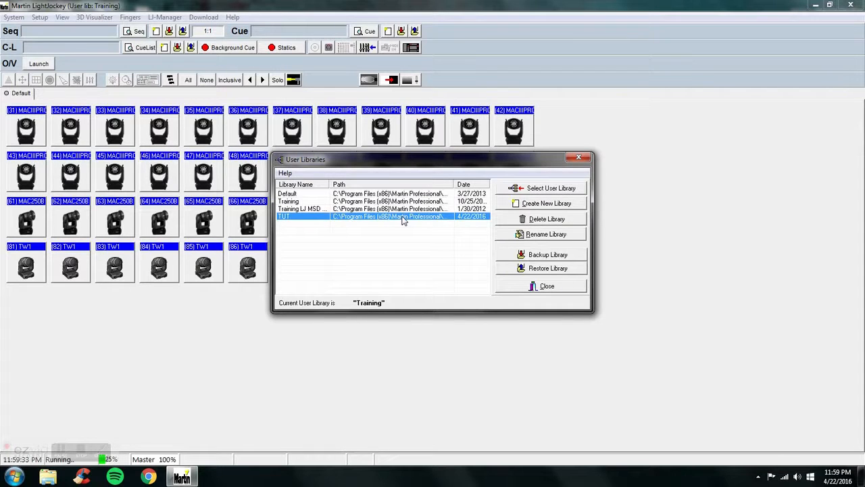
Step: Select the TUT user library, restart LightJockey in it, and close the help window
{"action": "left_click", "coordinate": [555, 194]}
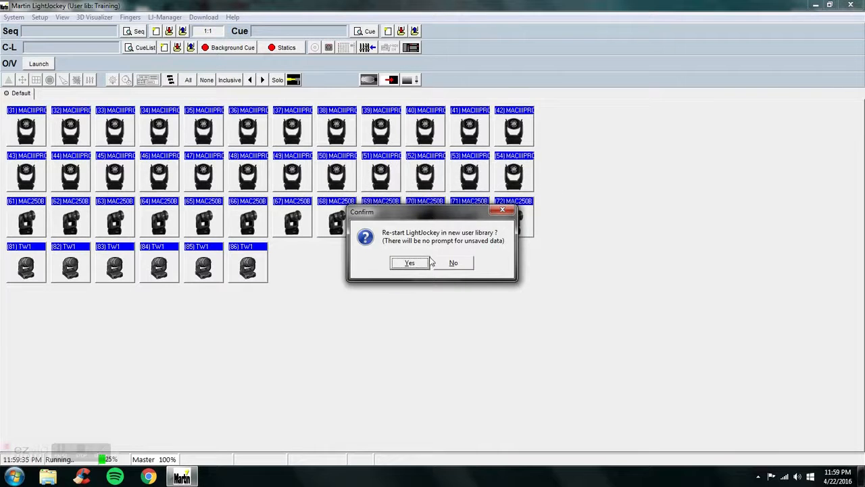
{"action": "left_click", "coordinate": [415, 264]}
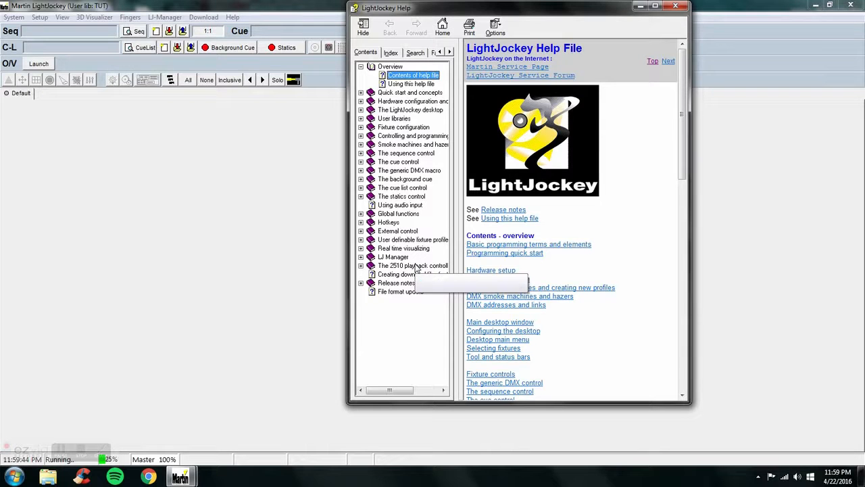
{"action": "left_click", "coordinate": [674, 6]}
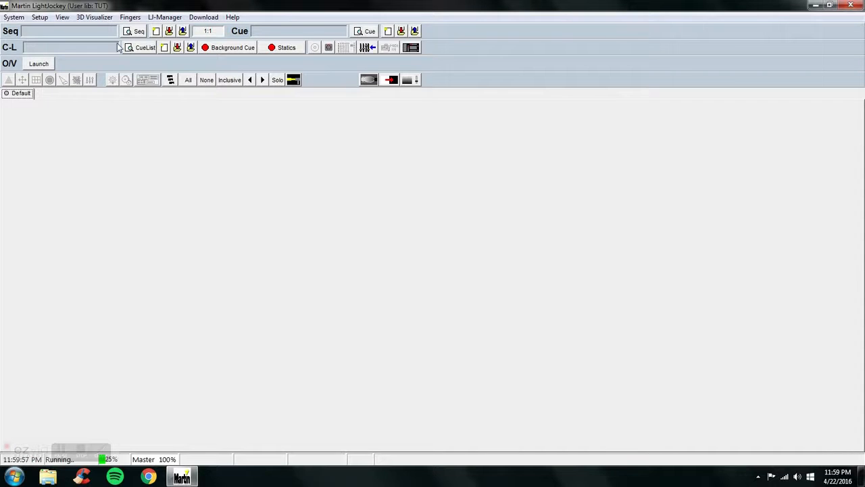
{"action": "left_click", "coordinate": [100, 454]}
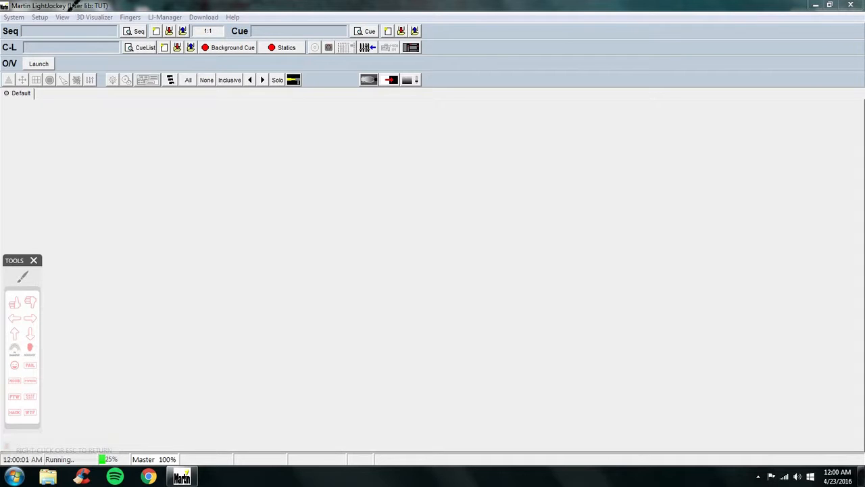
{"action": "mouse_move", "coordinate": [68, 4]}
{"action": "left_mouse_down"}
{"action": "mouse_move", "coordinate": [124, 9]}
{"action": "mouse_move", "coordinate": [119, 3]}
{"action": "left_mouse_up"}
{"action": "left_click", "coordinate": [33, 261]}
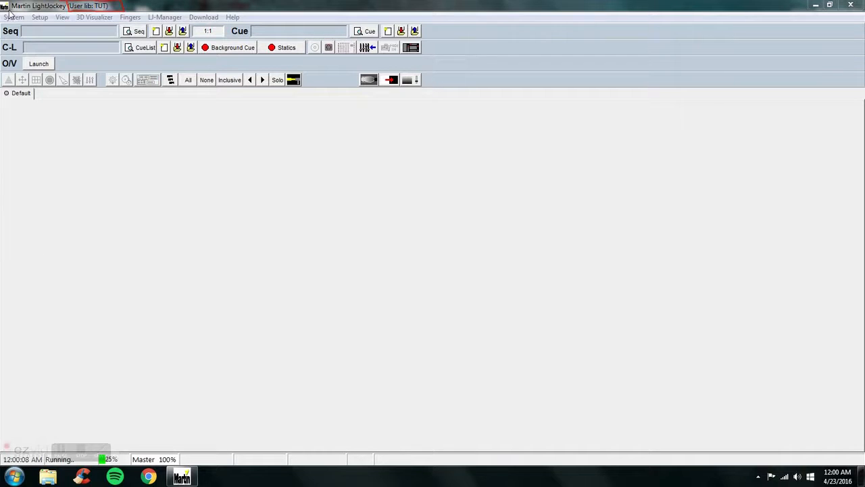
Step: Open the restore options for the Default user library, look at the backup file location on drive C, and close them without restoring
{"action": "left_click", "coordinate": [13, 17]}
{"action": "left_click", "coordinate": [27, 30]}
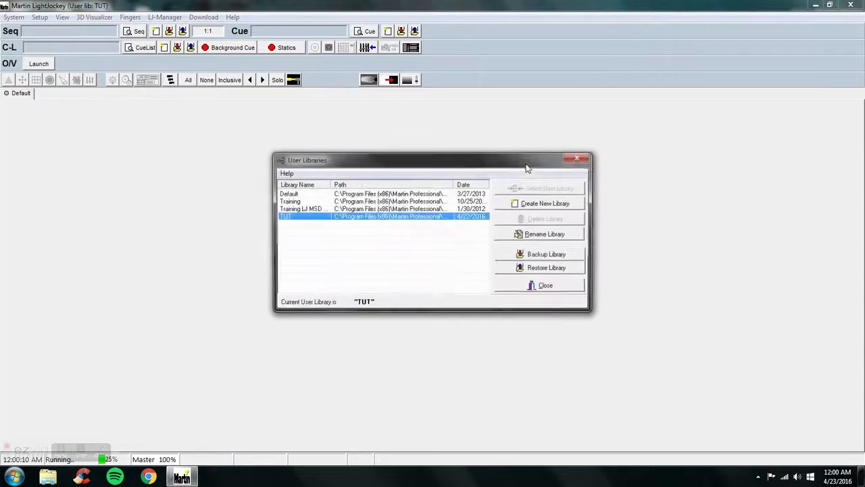
{"action": "left_click", "coordinate": [386, 195]}
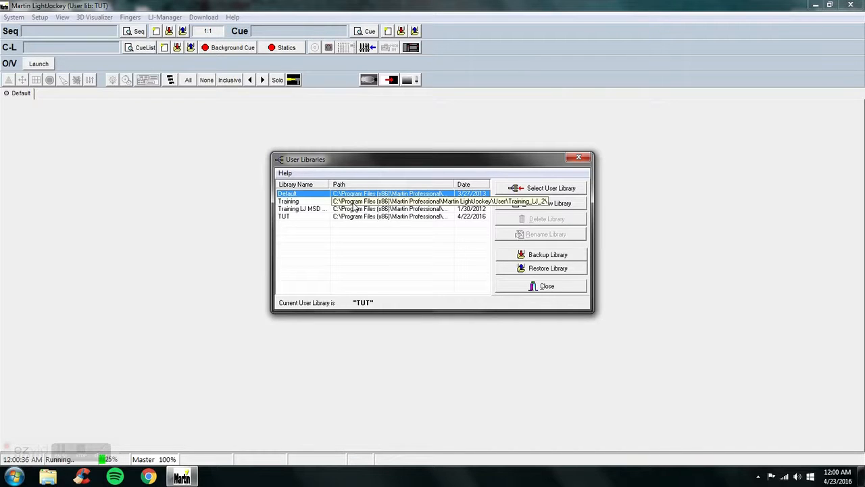
{"action": "left_click", "coordinate": [525, 273]}
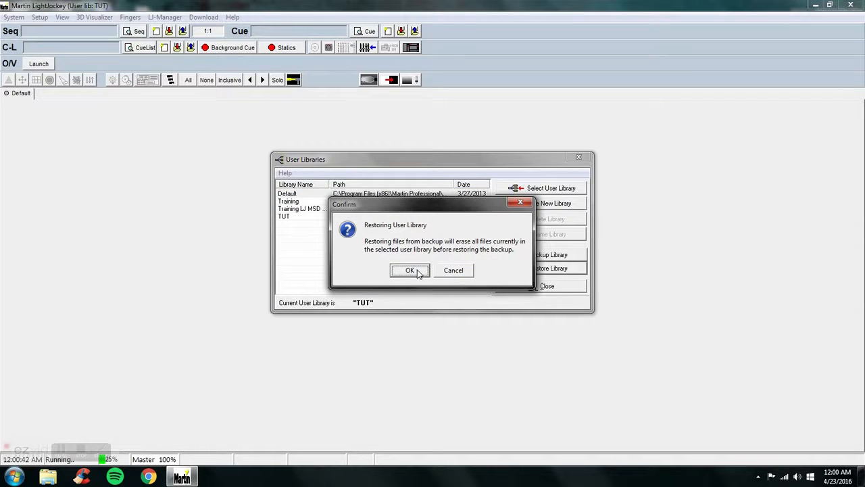
{"action": "left_click", "coordinate": [410, 270]}
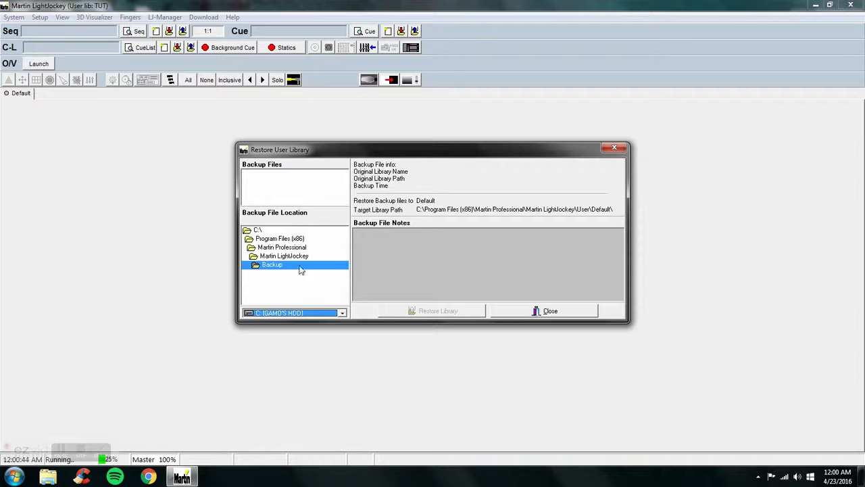
{"action": "left_click", "coordinate": [261, 232]}
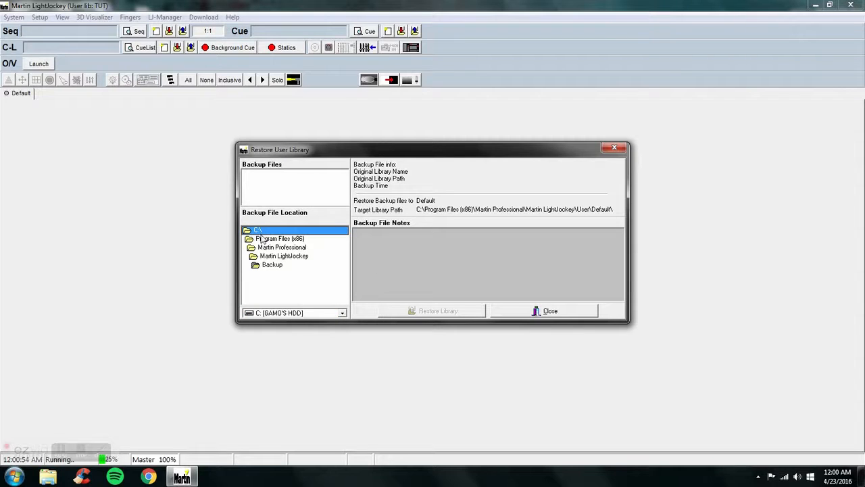
{"action": "left_click", "coordinate": [532, 313]}
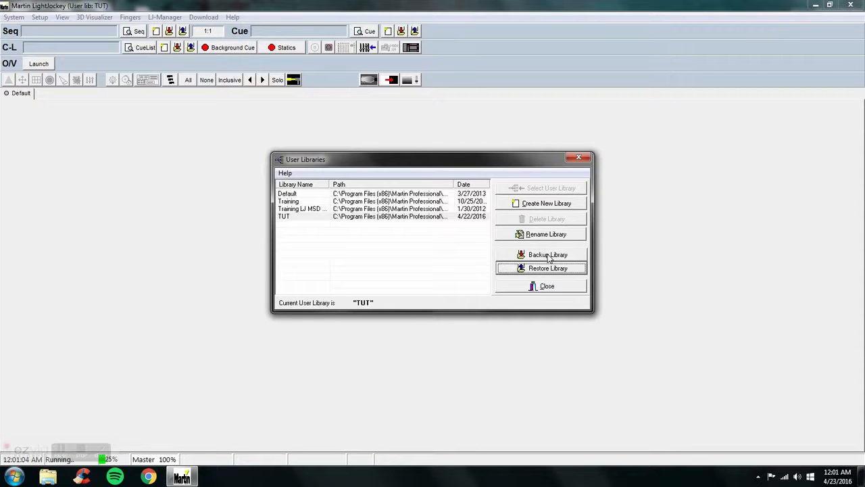
Step: Try to create a backup file of the TUT library, browse the folders above Backup, and cancel saving
{"action": "left_click", "coordinate": [549, 256]}
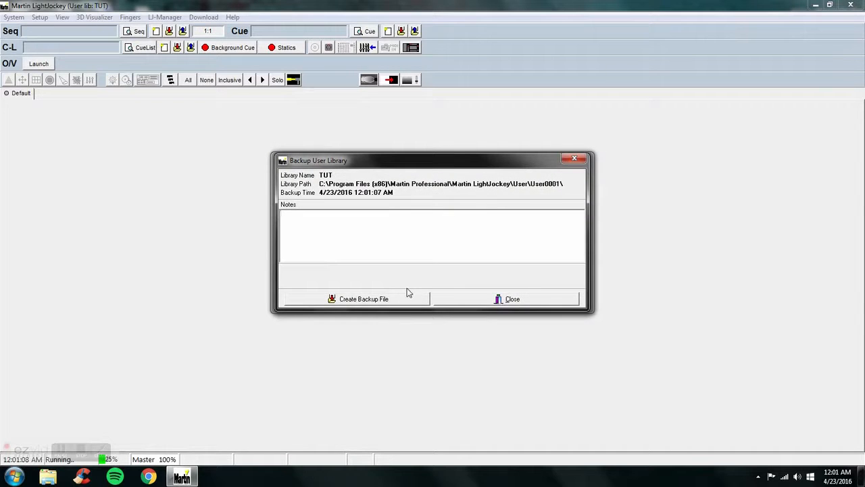
{"action": "left_click", "coordinate": [407, 302]}
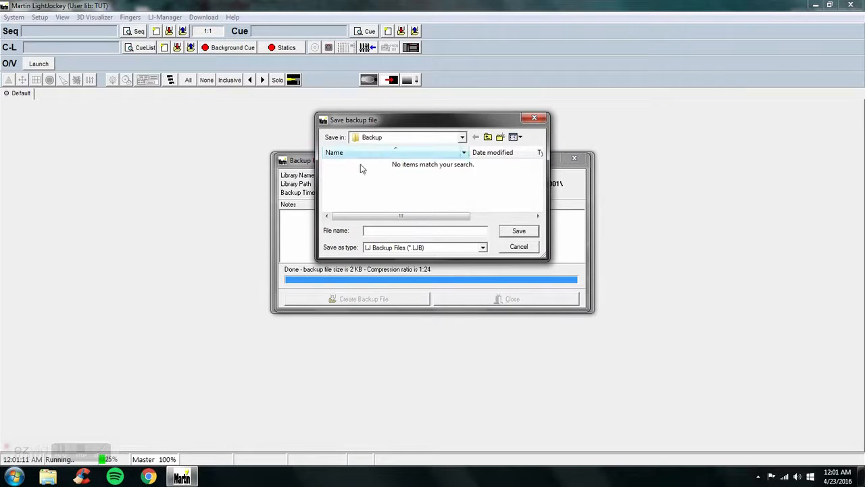
{"action": "left_click", "coordinate": [487, 139]}
{"action": "left_click", "coordinate": [487, 139]}
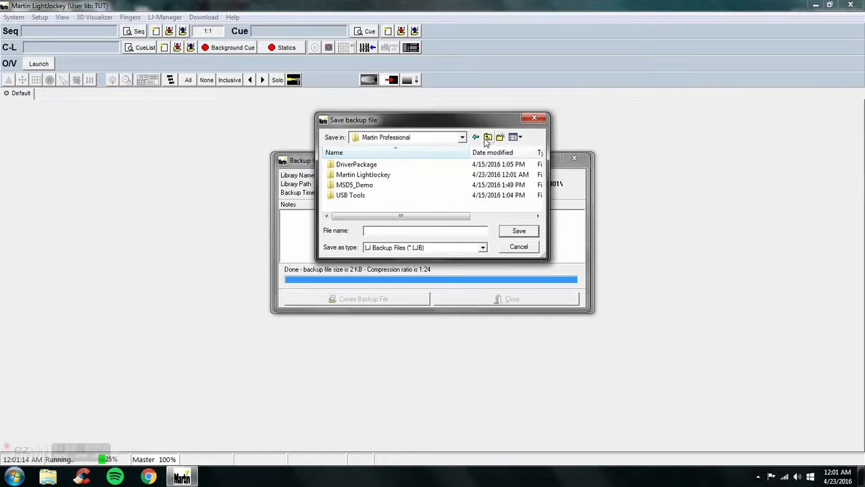
{"action": "left_click", "coordinate": [487, 138]}
{"action": "left_click", "coordinate": [520, 247]}
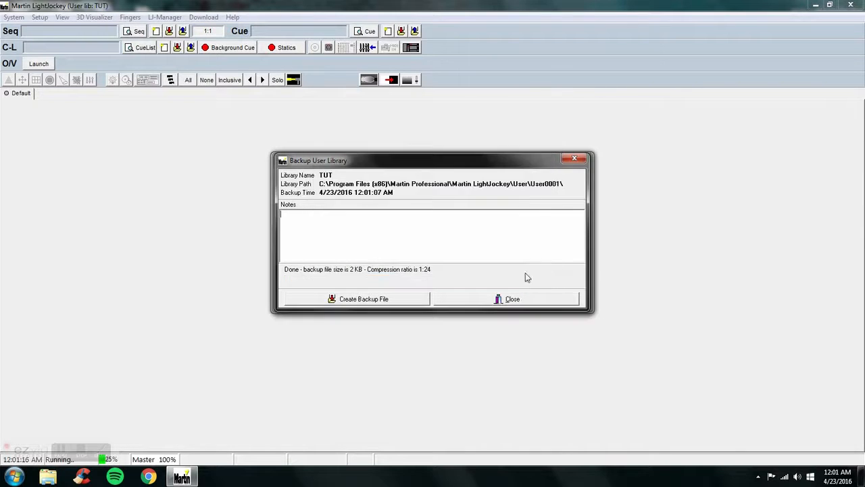
{"action": "left_click", "coordinate": [512, 299]}
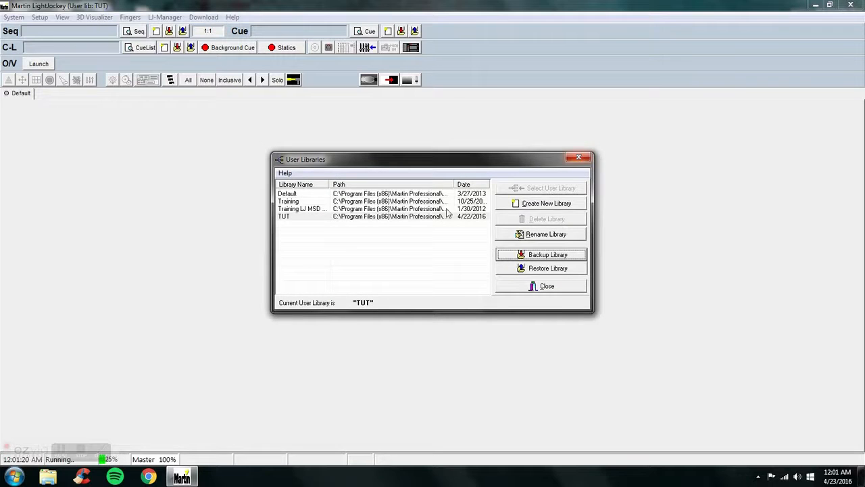
{"action": "double_click", "coordinate": [375, 208]}
Step: Add a second desktop tab in the Test library, view it, and return to the Default tab
{"action": "right_click", "coordinate": [39, 138]}
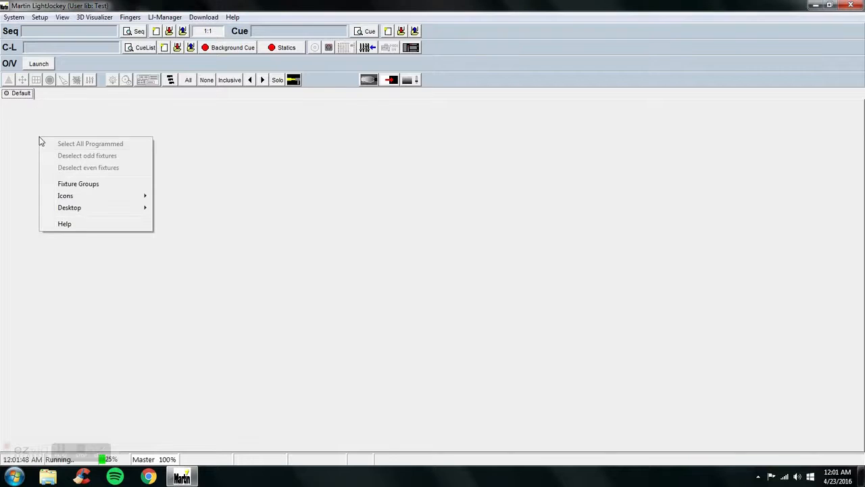
{"action": "mouse_move", "coordinate": [95, 196]}
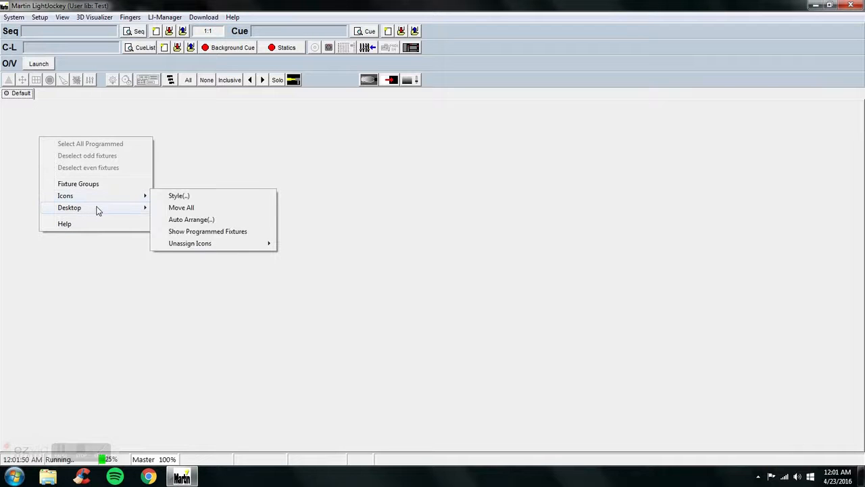
{"action": "left_click", "coordinate": [167, 212]}
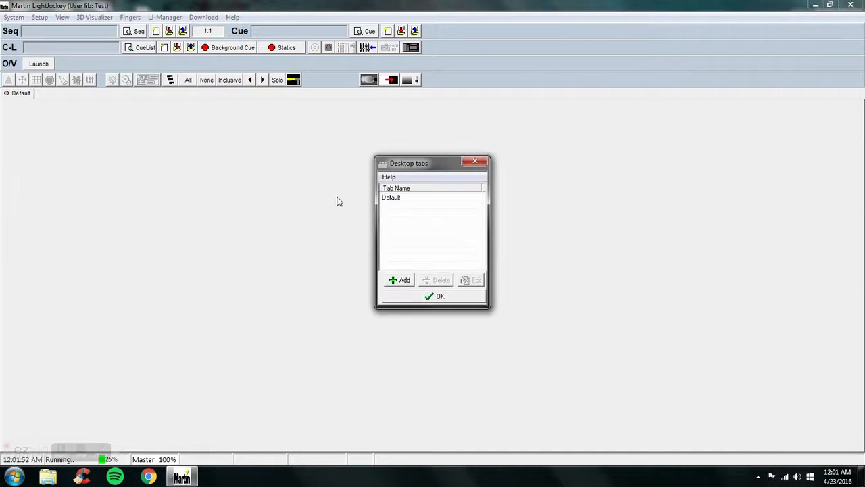
{"action": "left_click", "coordinate": [399, 199]}
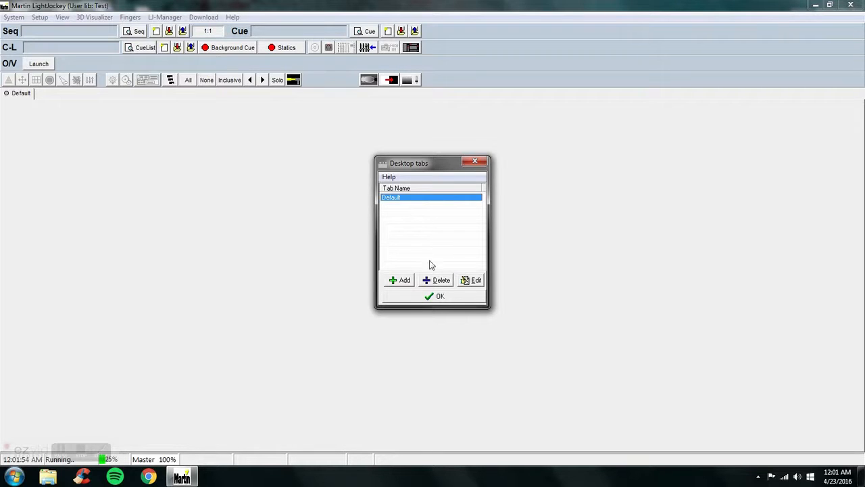
{"action": "left_click", "coordinate": [400, 280]}
{"action": "left_click", "coordinate": [397, 210]}
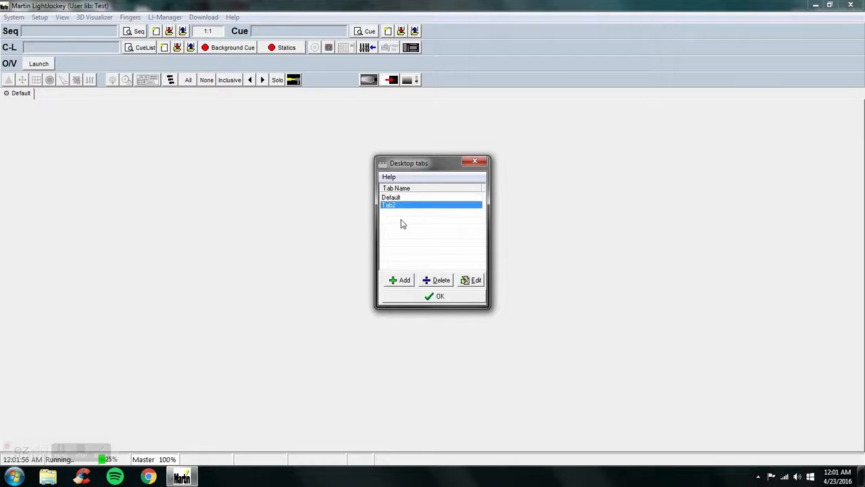
{"action": "left_click", "coordinate": [438, 297]}
{"action": "left_click", "coordinate": [47, 96]}
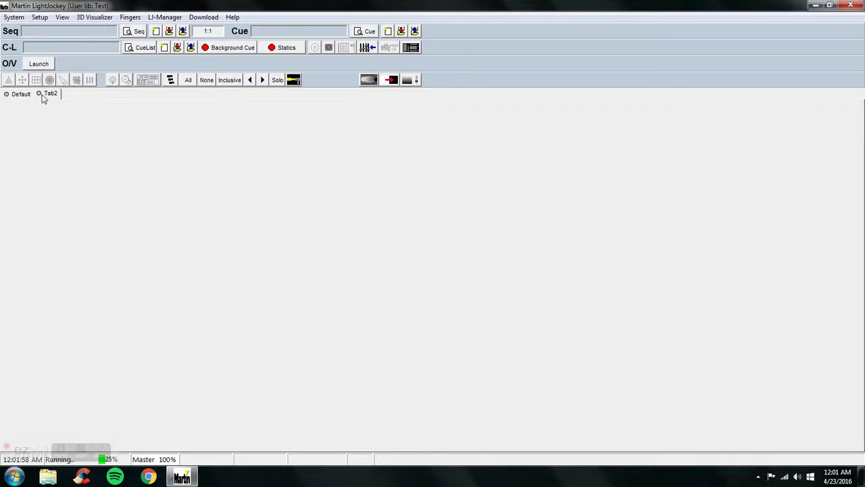
{"action": "left_click", "coordinate": [20, 94]}
Step: Rename the Default desktop tab as Test
{"action": "right_click", "coordinate": [89, 187]}
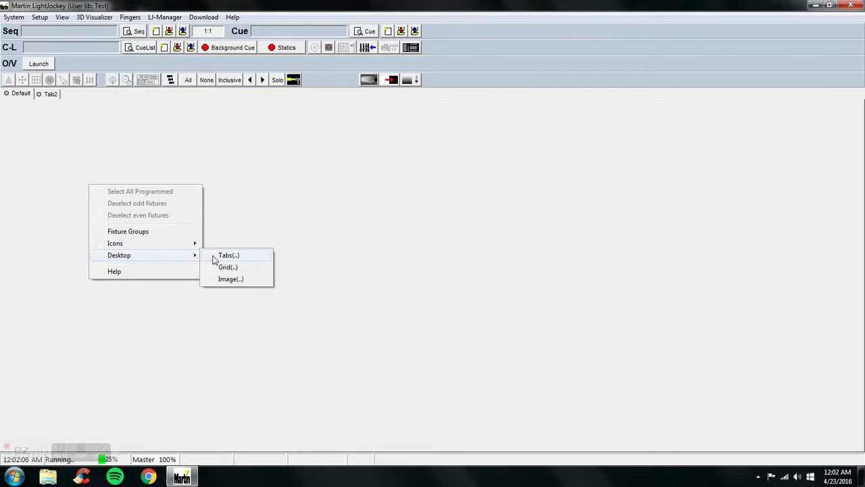
{"action": "left_click", "coordinate": [214, 256]}
{"action": "left_click", "coordinate": [398, 198]}
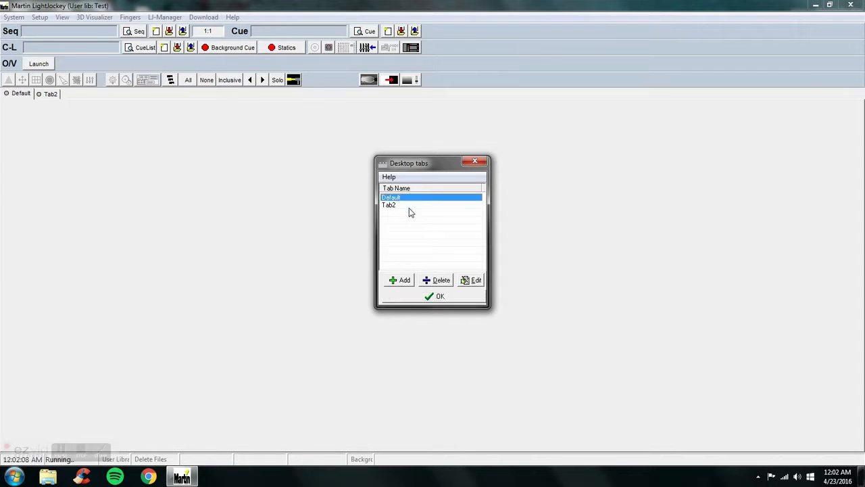
{"action": "left_click", "coordinate": [470, 282]}
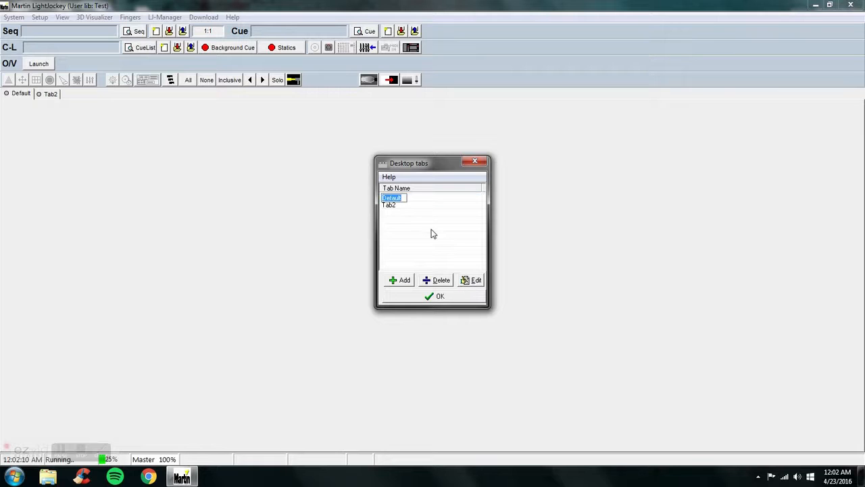
{"action": "key", "text": "BackSpace"}
{"action": "type", "text": "Test"}
{"action": "key", "text": "Return"}
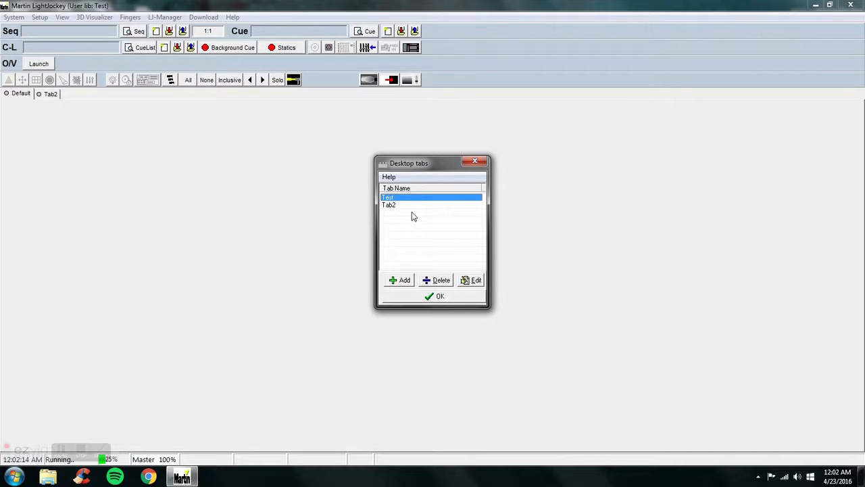
Step: Rename the Tab2 desktop tab as Test-2 and apply the tab changes
{"action": "left_click", "coordinate": [411, 208]}
{"action": "left_click", "coordinate": [477, 280]}
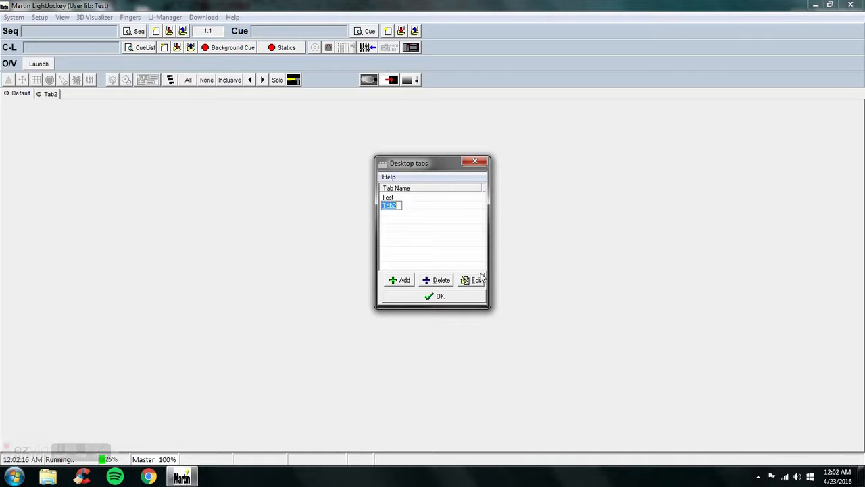
{"action": "key", "text": "BackSpace"}
{"action": "type", "text": "Test-2"}
{"action": "key", "text": "Return"}
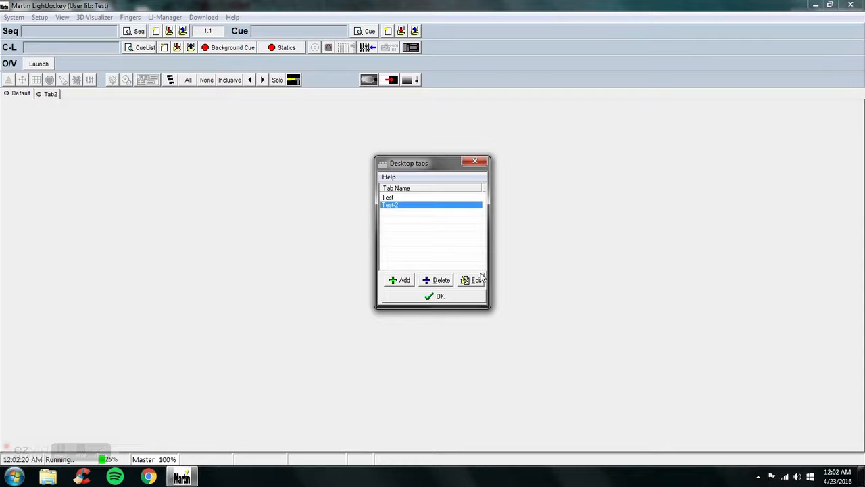
{"action": "left_click", "coordinate": [418, 302]}
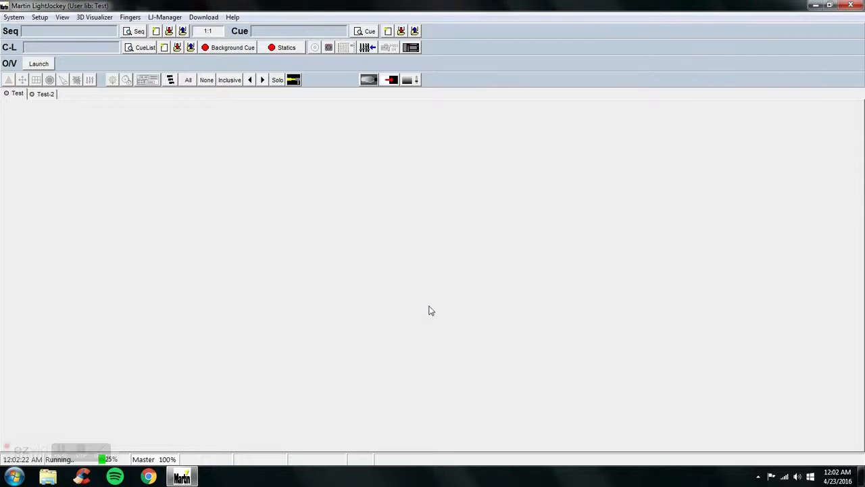
Step: Open the desktop image settings for the Test tab, clear the image, and close the settings
{"action": "left_click", "coordinate": [19, 95]}
{"action": "right_click", "coordinate": [194, 352]}
{"action": "mouse_move", "coordinate": [251, 419]}
{"action": "left_click", "coordinate": [338, 448]}
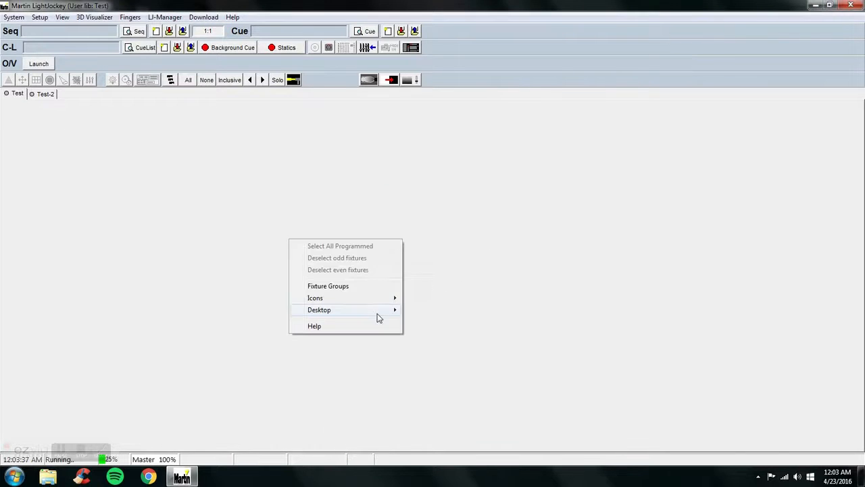
{"action": "mouse_move", "coordinate": [379, 313]}
{"action": "left_click", "coordinate": [439, 336]}
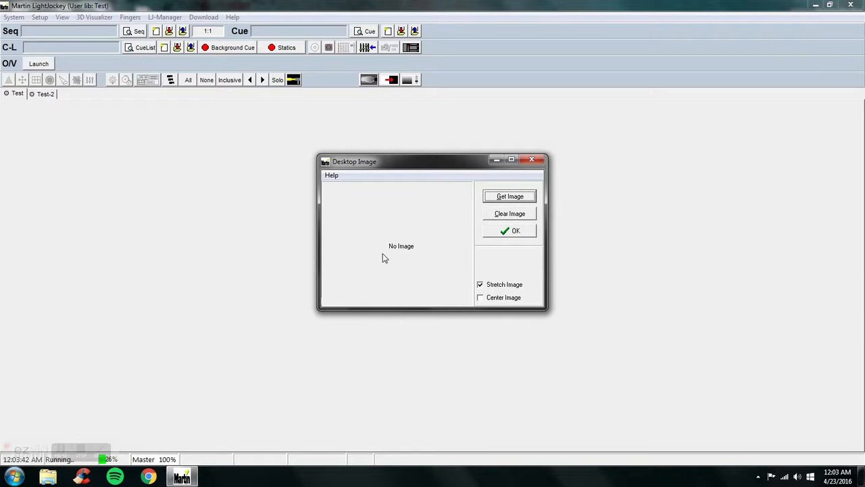
{"action": "left_click", "coordinate": [515, 216]}
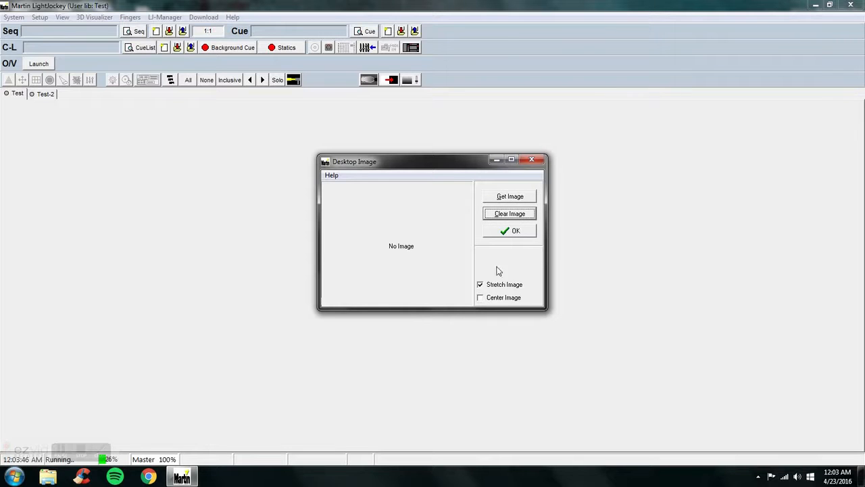
{"action": "left_click", "coordinate": [533, 162]}
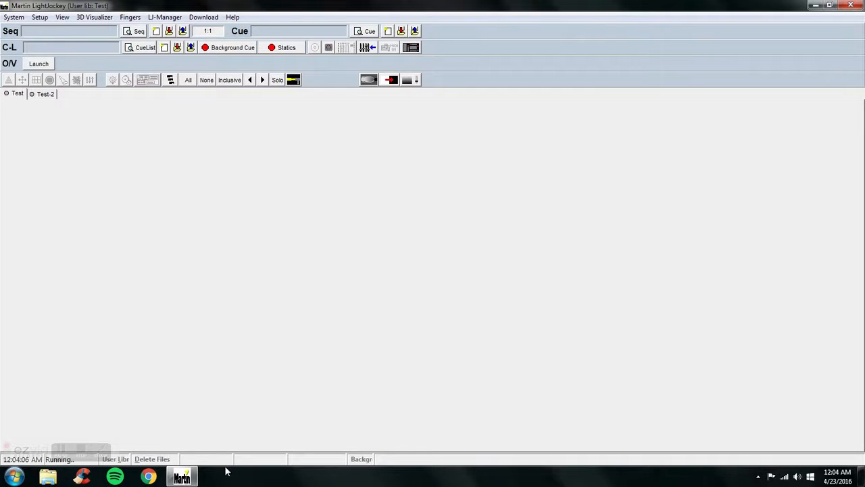
{"action": "right_click", "coordinate": [391, 287]}
{"action": "left_click", "coordinate": [295, 298]}
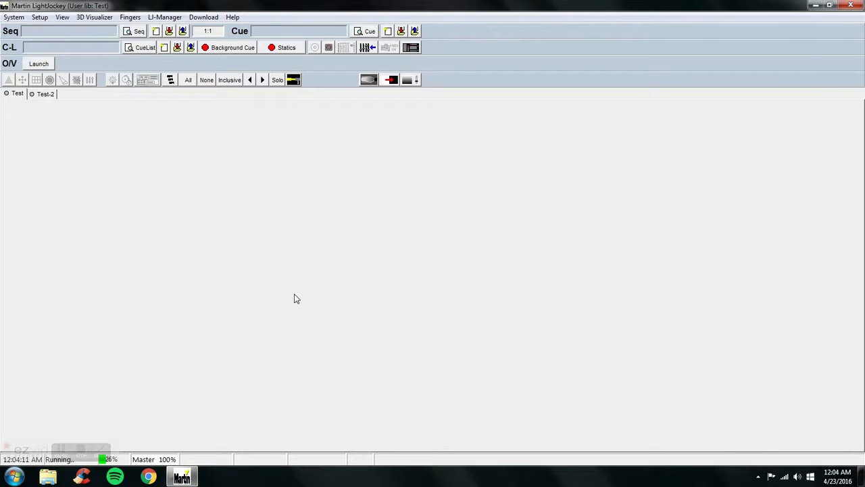